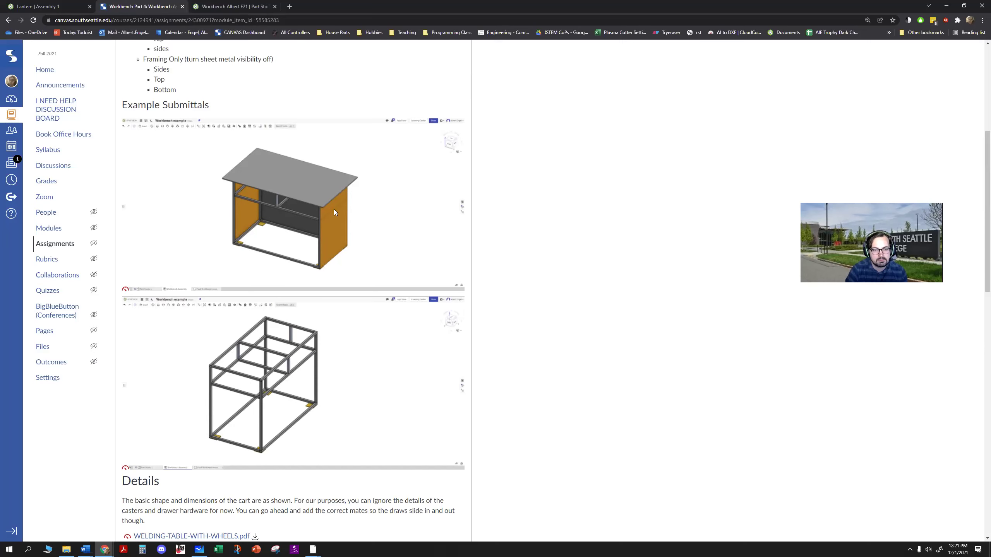
# - Examine the submittal requirements, example images and welding bench drawing on the workbench assignment page
pyautogui.scroll(5, 325, 267)
pyautogui.scroll(-10, 320, 254)
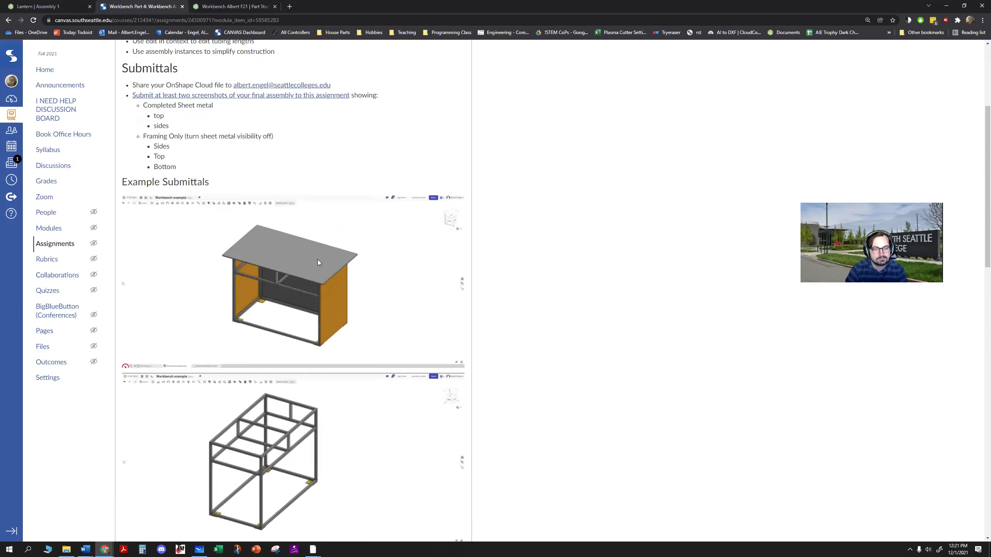
pyautogui.scroll(-5, 320, 246)
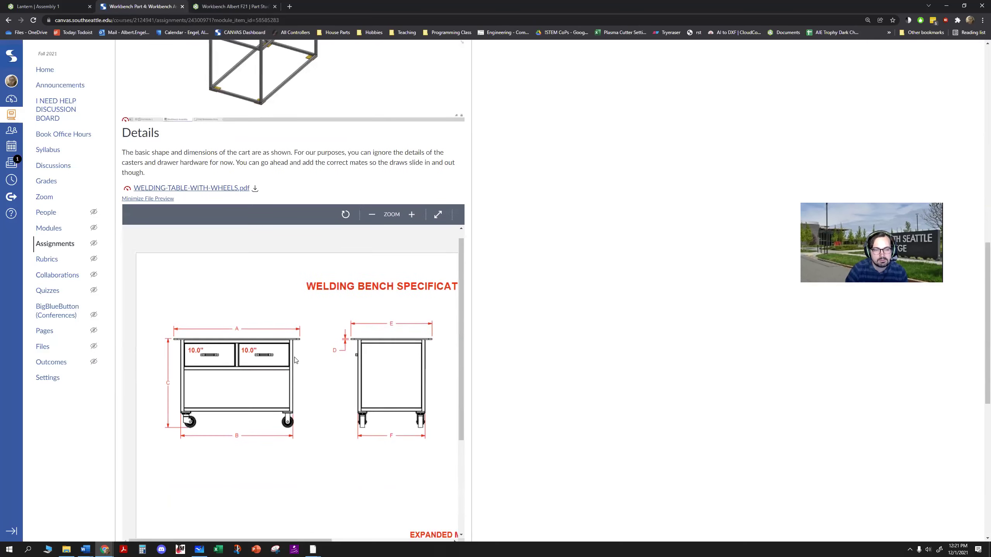
pyautogui.scroll(-2, 327, 351)
pyautogui.scroll(4, 307, 350)
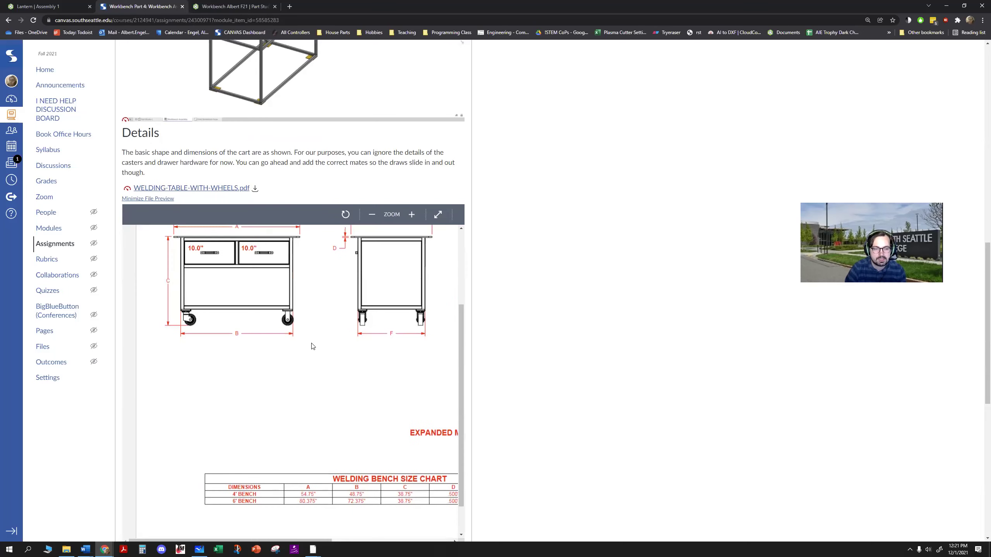
pyautogui.scroll(1, 344, 375)
pyautogui.scroll(-2, 341, 372)
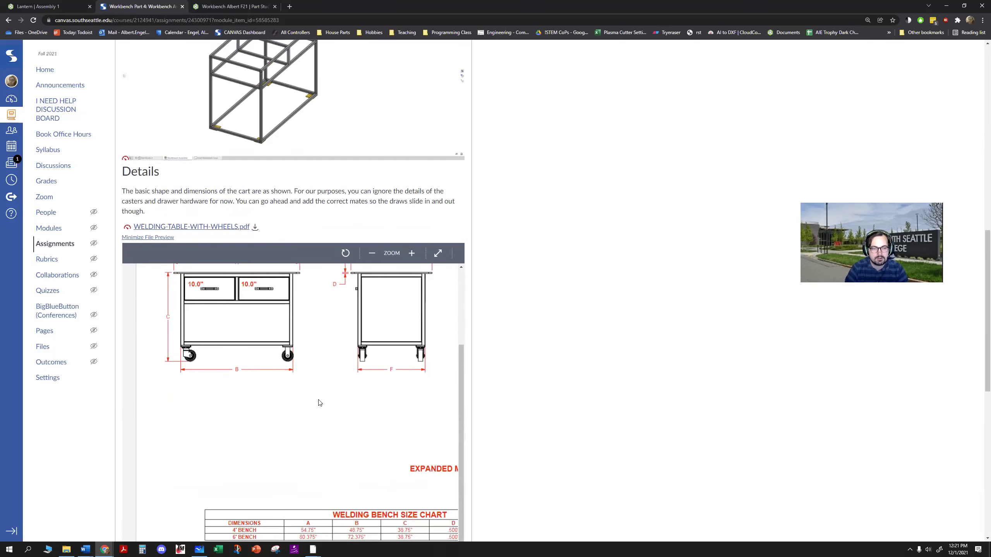
pyautogui.scroll(3, 324, 404)
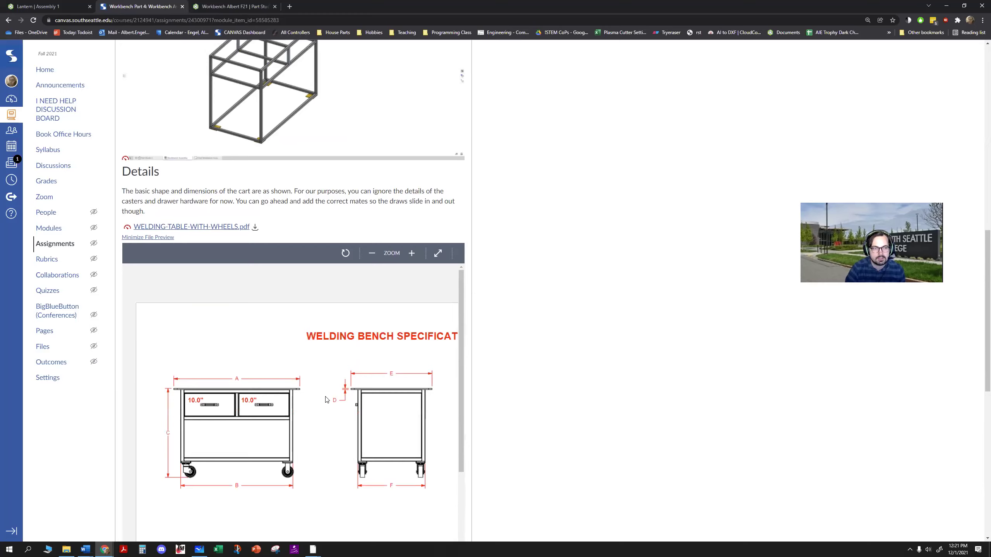
pyautogui.scroll(9, 327, 400)
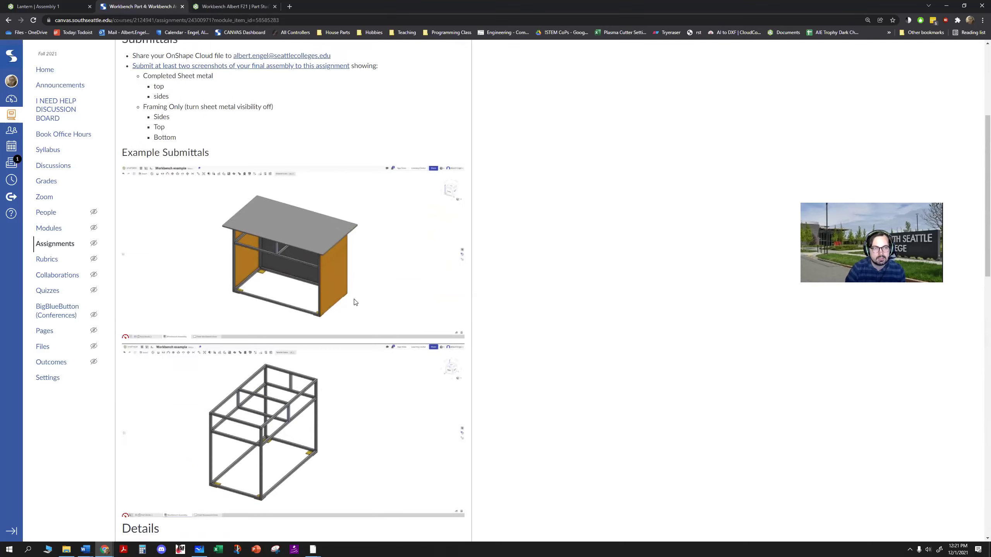
pyautogui.scroll(2, 355, 302)
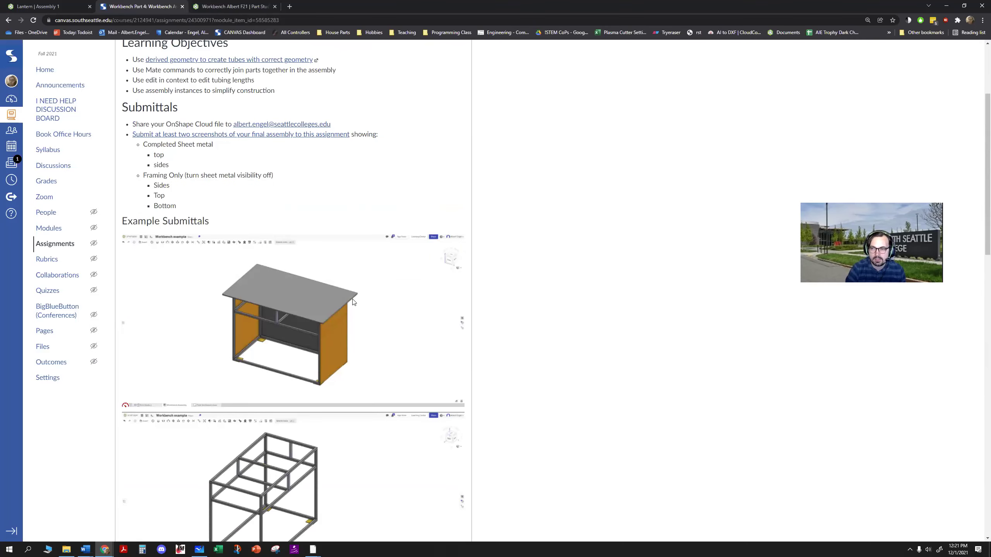
# - Switch to the Workbench Albert F21 part studio in Onshape and orient the default planes in a three-dimensional view
pyautogui.click(231, 6)
pyautogui.moveTo(725, 239); pyautogui.dragTo(627, 249, button='right')
pyautogui.scroll(1, 618, 260)
pyautogui.scroll(-3, 566, 256)
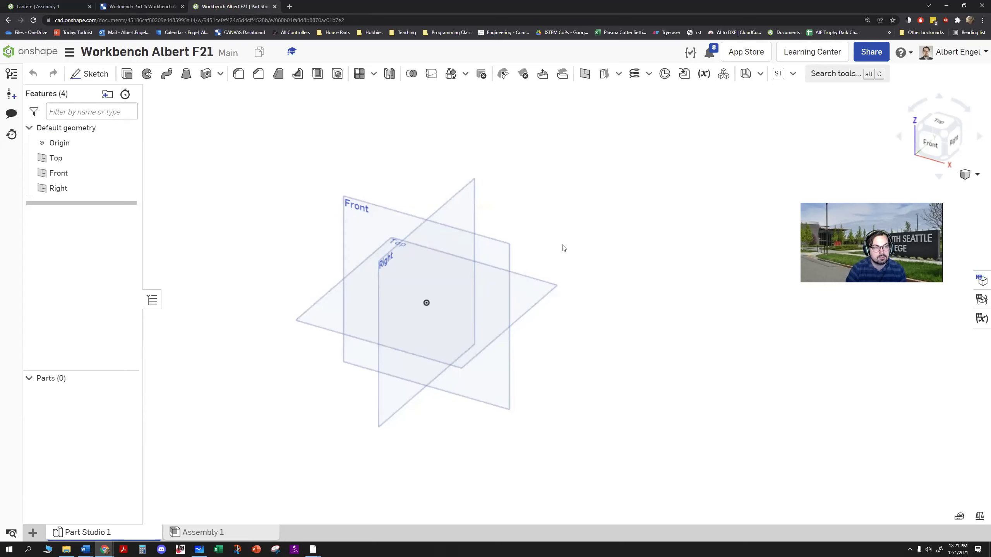
pyautogui.click(94, 75)
pyautogui.click(309, 154)
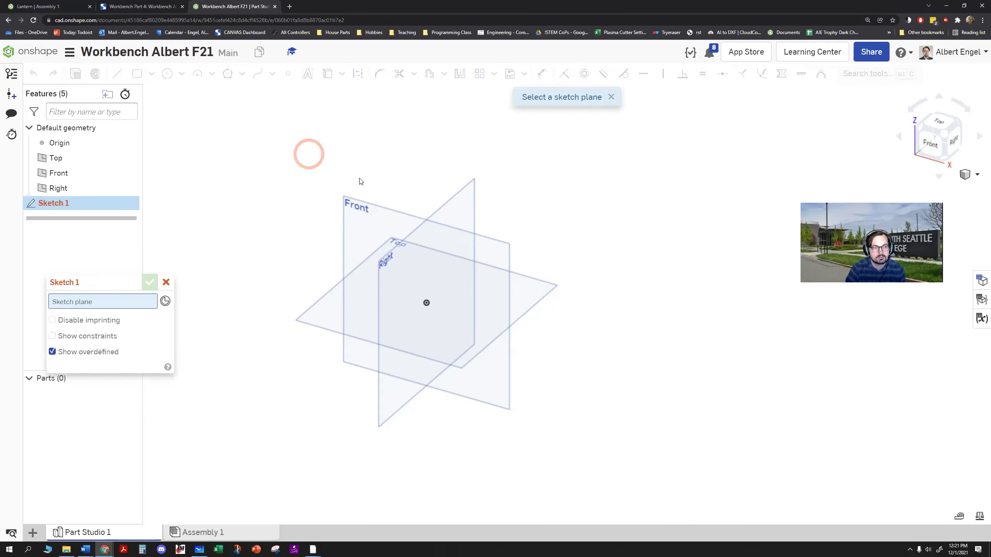
pyautogui.click(528, 296)
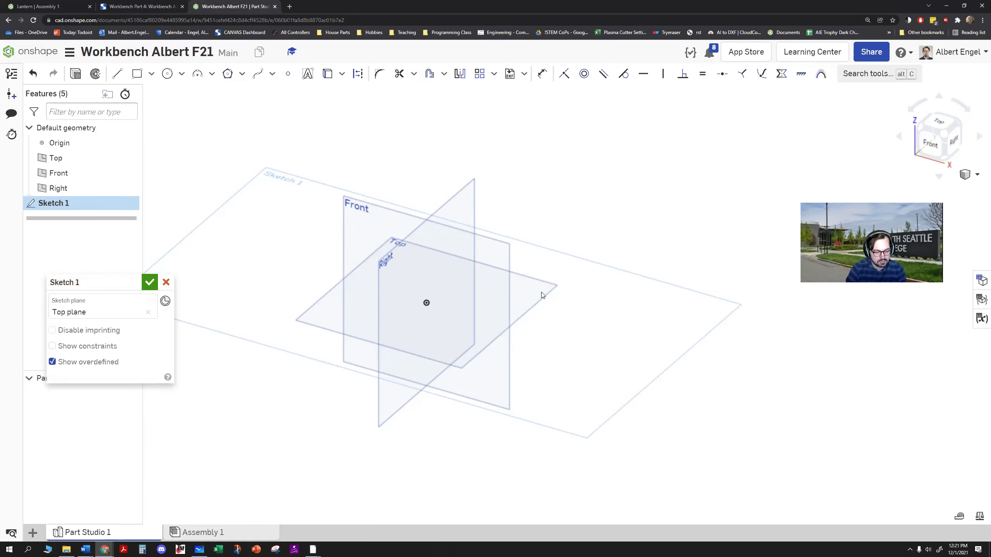
pyautogui.press('n')
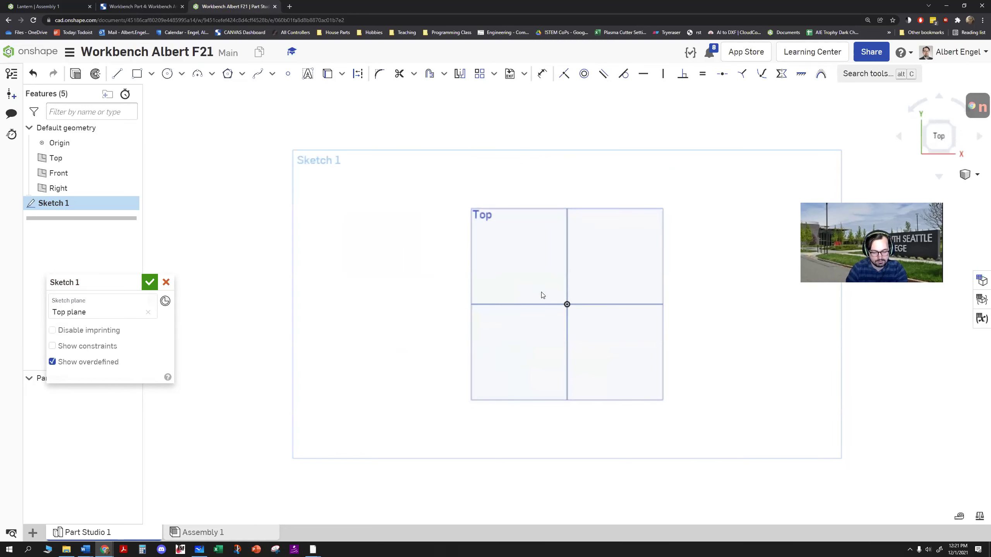
pyautogui.press('p')
pyautogui.moveTo(621, 287); pyautogui.dragTo(541, 290, button='middle')
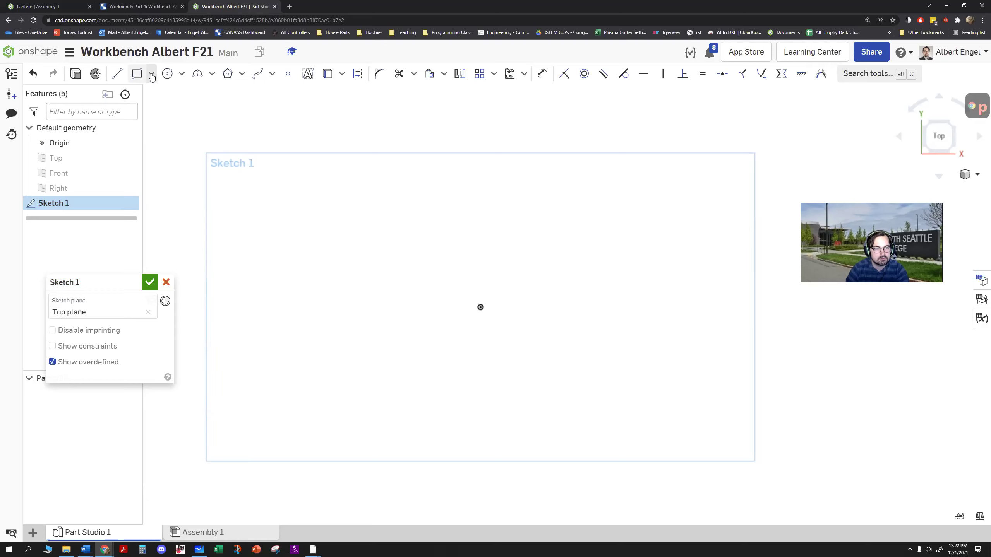
pyautogui.click(137, 74)
pyautogui.moveTo(540, 287); pyautogui.dragTo(380, 342, button='middle')
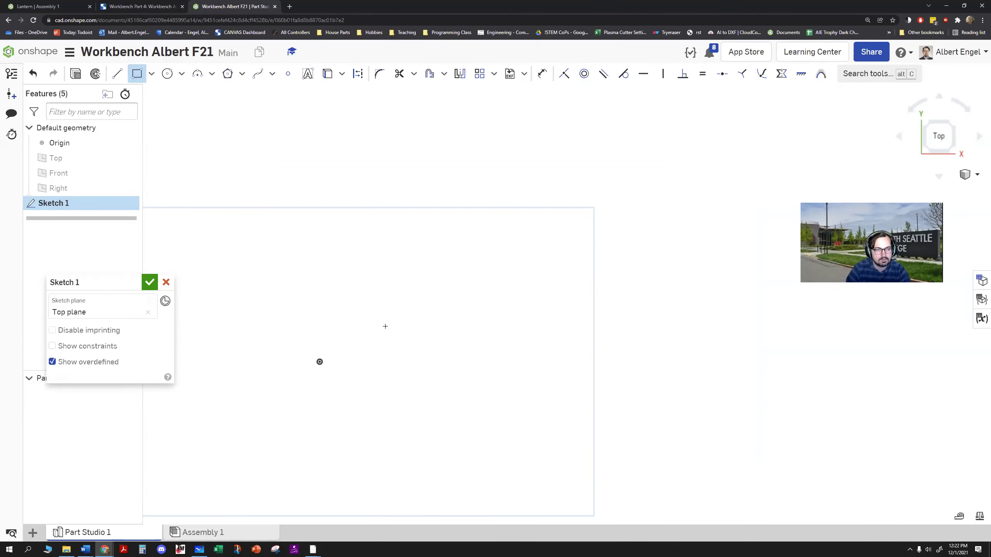
pyautogui.press('Escape')
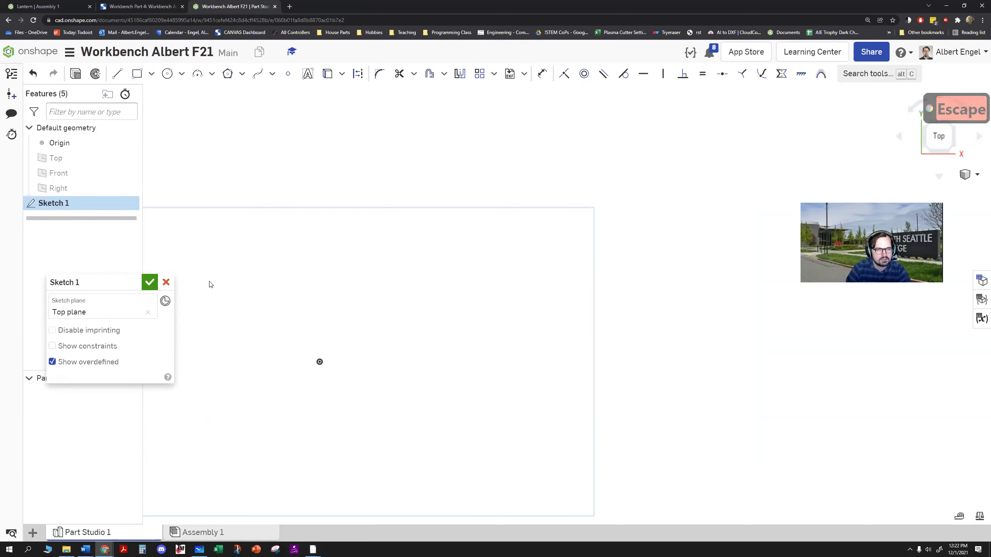
pyautogui.click(166, 282)
# - Set the workspace's default length unit to Inch
pyautogui.click(69, 52)
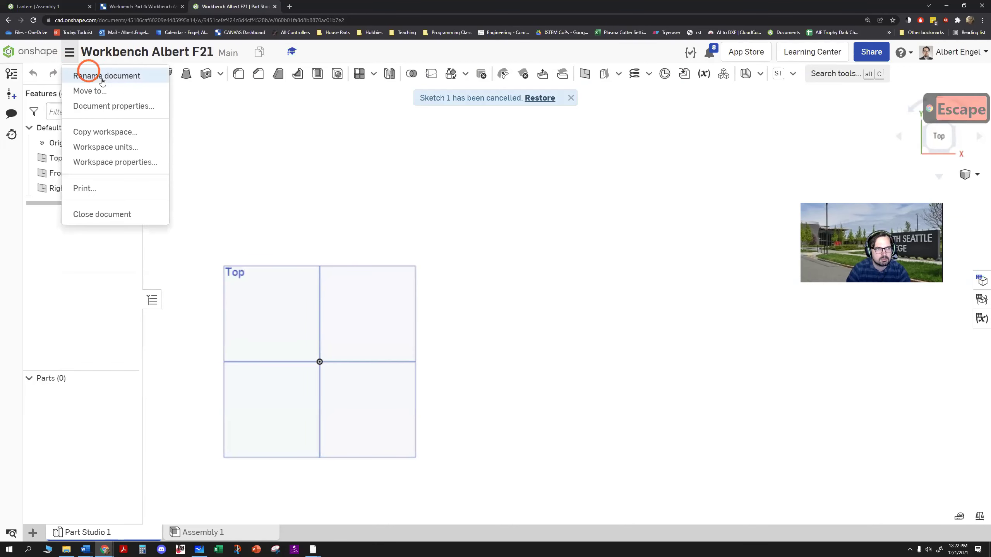
pyautogui.click(126, 147)
pyautogui.click(293, 168)
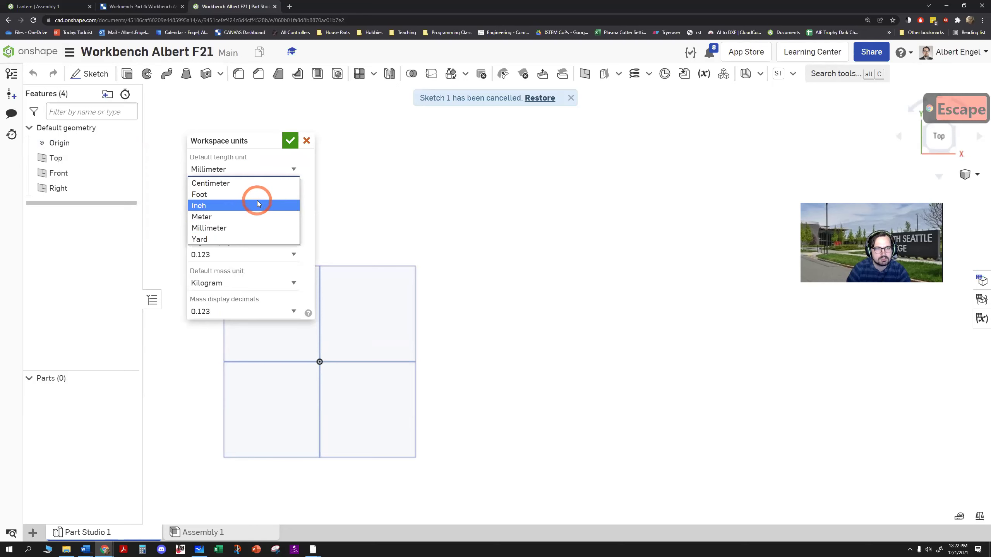
pyautogui.click(257, 204)
pyautogui.click(289, 142)
# - Look up the 4' bench dimensions in the assignment's welding bench drawing and size chart
pyautogui.click(140, 7)
pyautogui.click(386, 359)
pyautogui.scroll(-8, 394, 381)
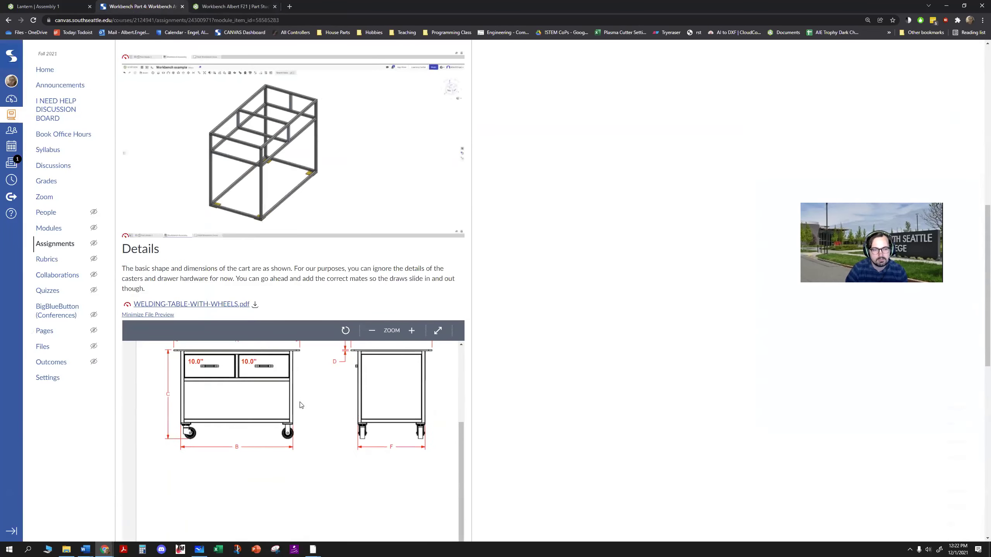
pyautogui.scroll(-3, 301, 405)
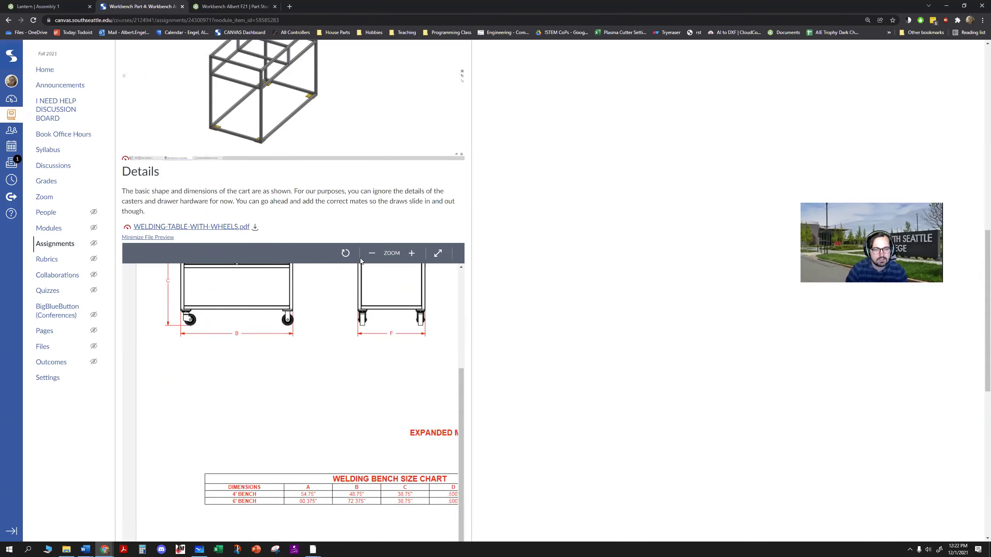
pyautogui.scroll(2, 310, 463)
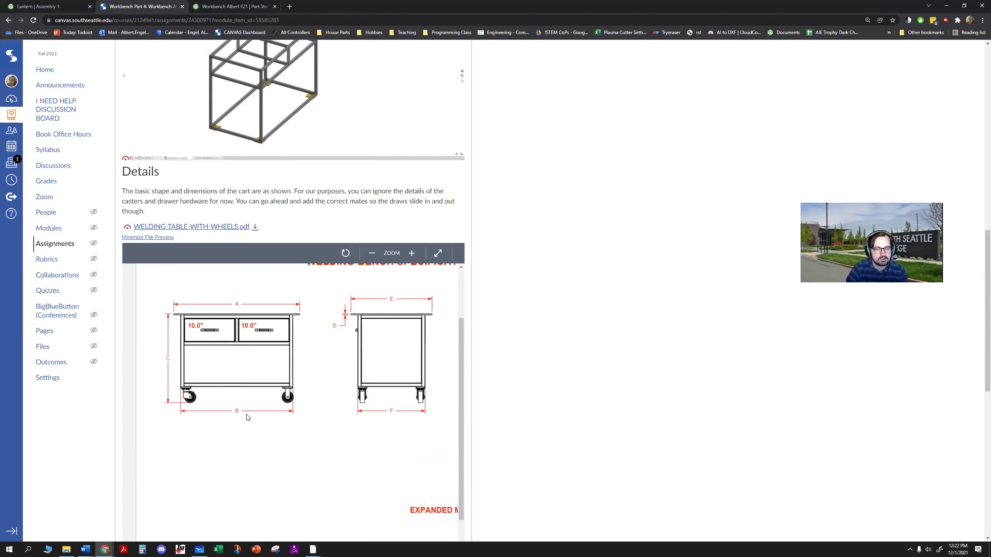
pyautogui.scroll(-2, 344, 383)
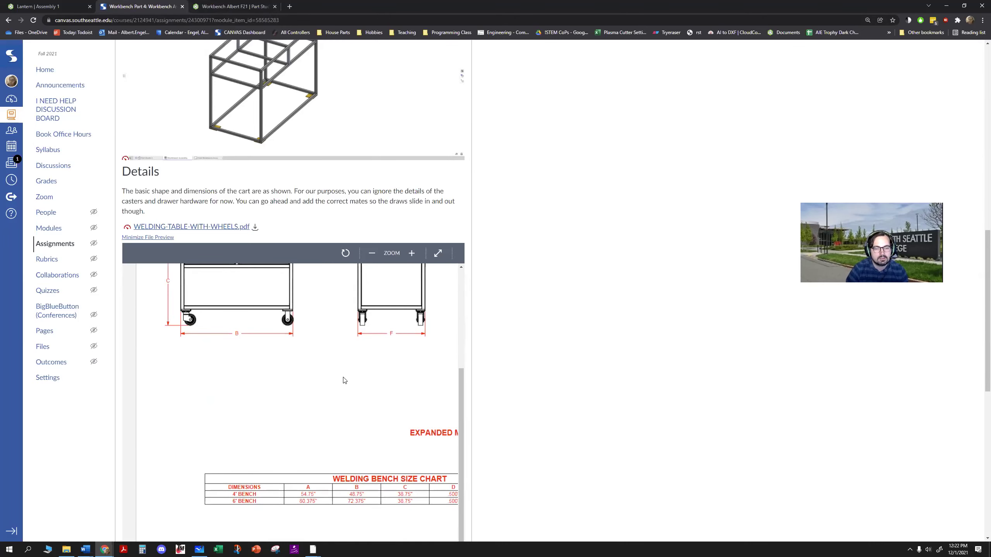
pyautogui.scroll(3, 352, 390)
pyautogui.scroll(-2, 352, 390)
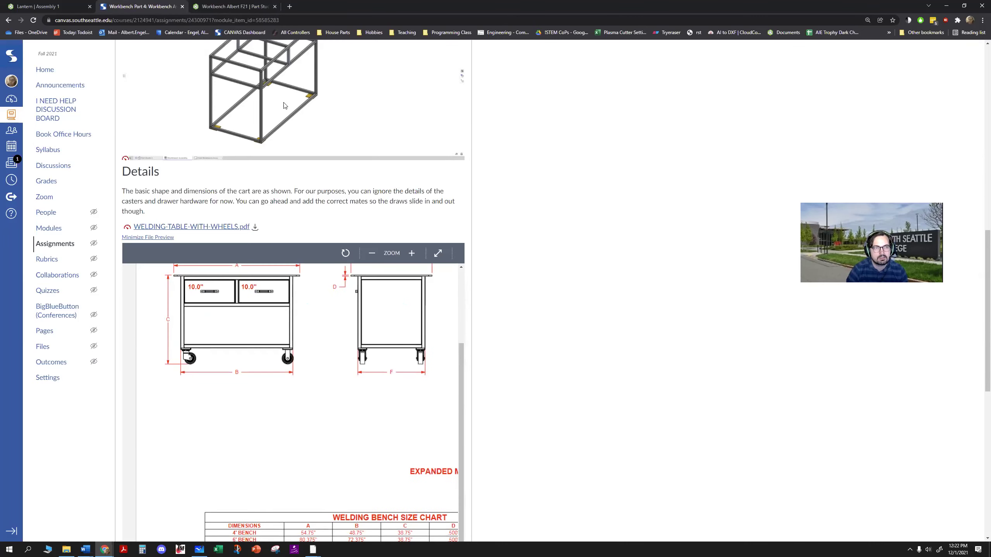
# - Return to the Onshape part studio and sketch a corner rectangle about 11.6 by 6.1 in from the origin on the Top plane
pyautogui.click(221, 7)
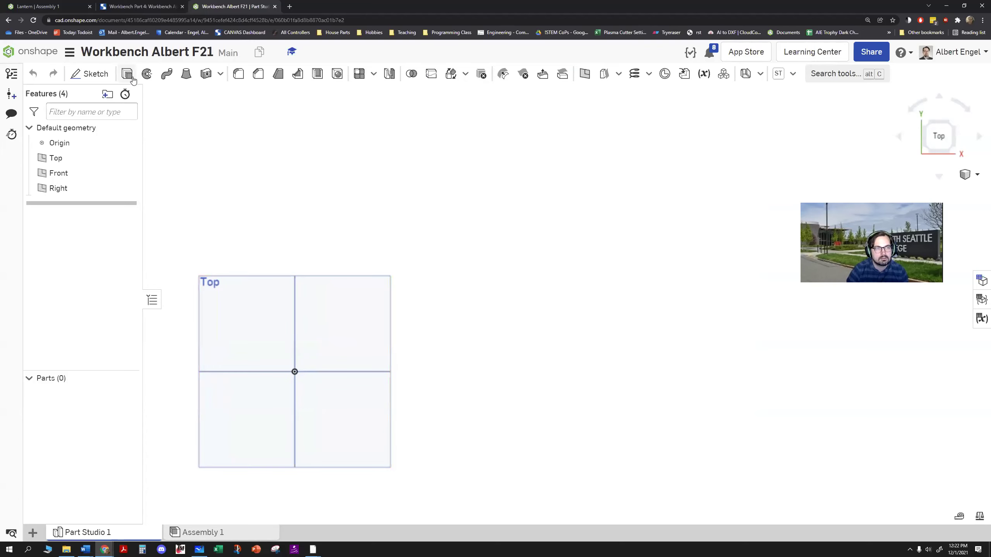
pyautogui.click(89, 75)
pyautogui.click(335, 326)
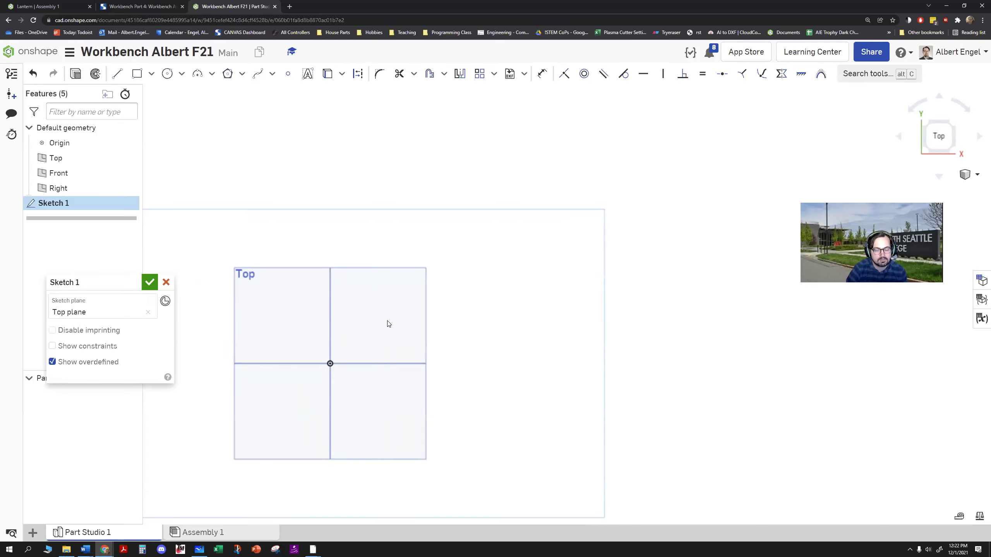
pyautogui.press('p')
pyautogui.click(137, 74)
pyautogui.click(330, 363)
pyautogui.click(422, 338)
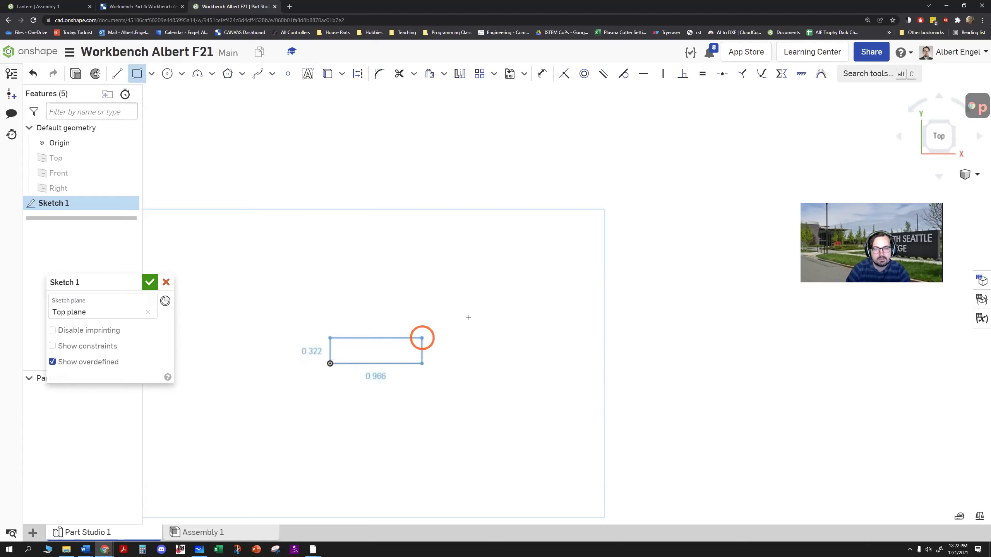
pyautogui.click(707, 165)
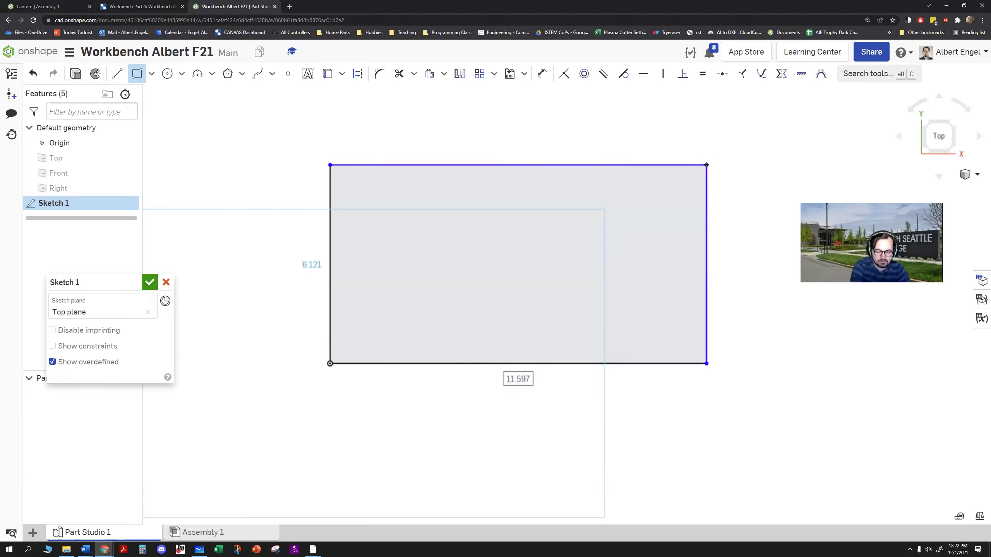
# - Set the rectangle's width to 48 in and its height to 30 in
pyautogui.write('48')
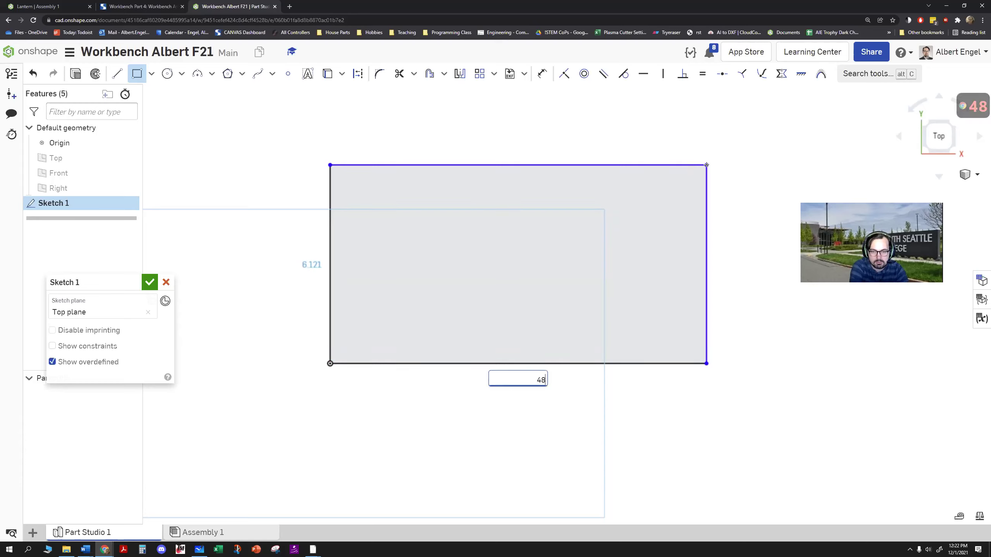
pyautogui.press('Return')
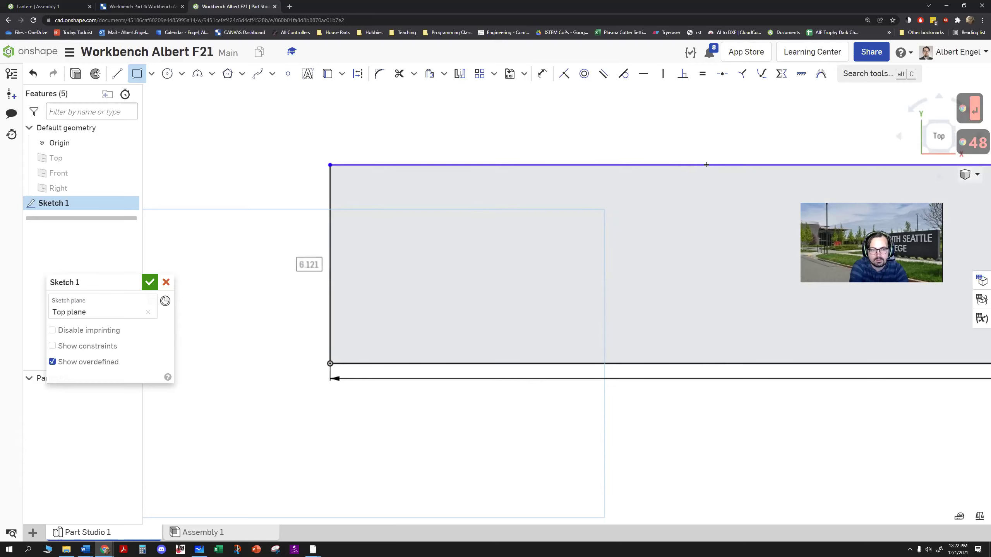
pyautogui.write('30')
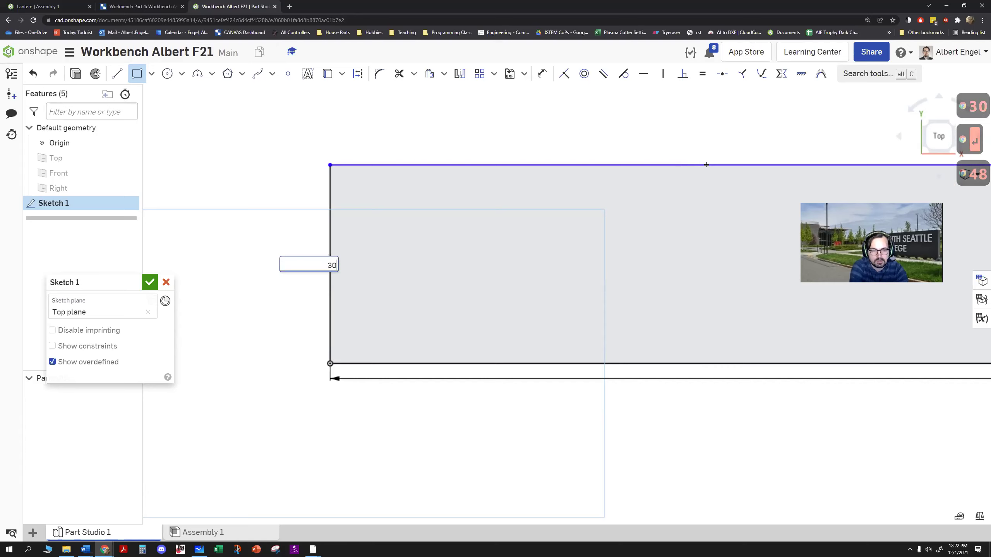
pyautogui.press('Return')
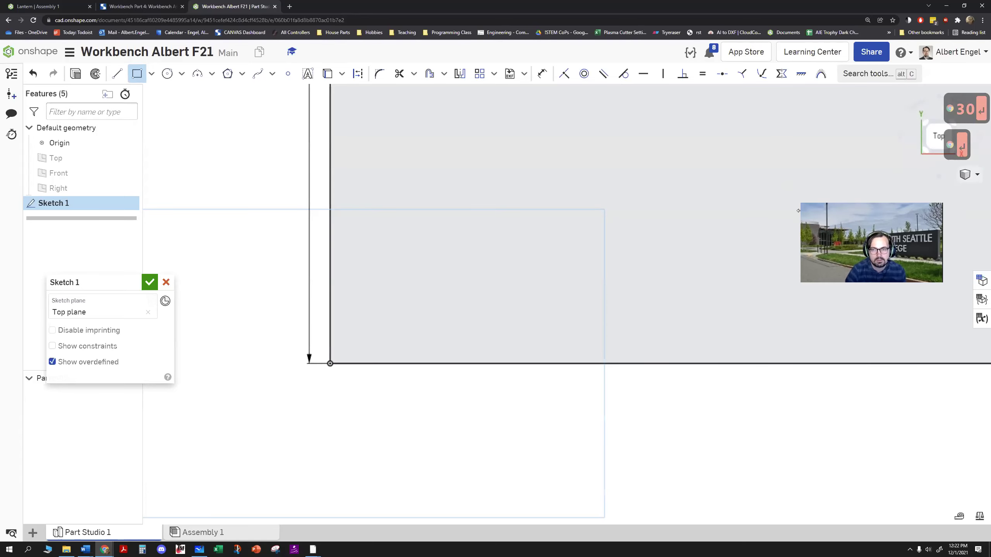
pyautogui.press('f')
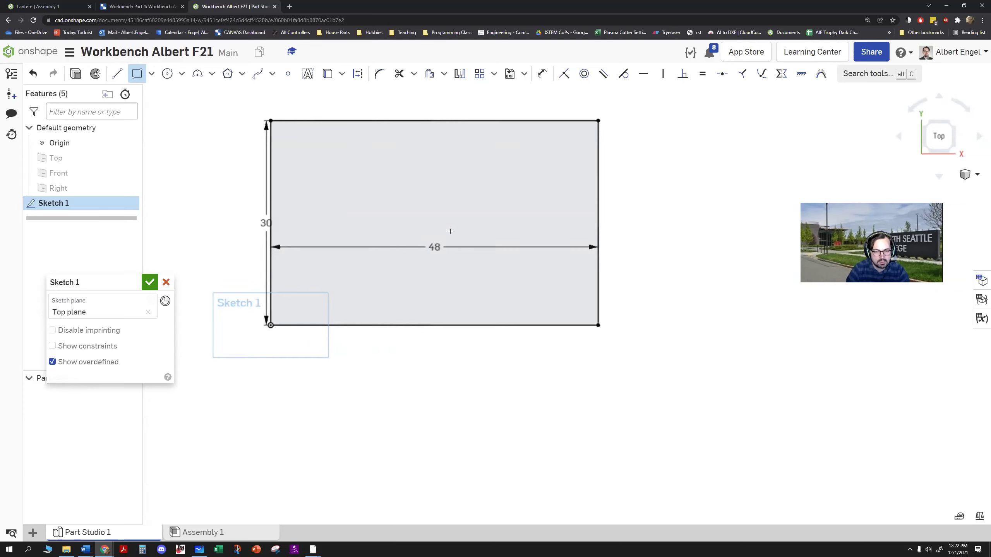
pyautogui.press('Escape')
# - Move the rectangle's width dimension below the profile and its height dimension clear of the left edge
pyautogui.moveTo(435, 246); pyautogui.dragTo(440, 369)
pyautogui.moveTo(265, 223); pyautogui.dragTo(213, 222)
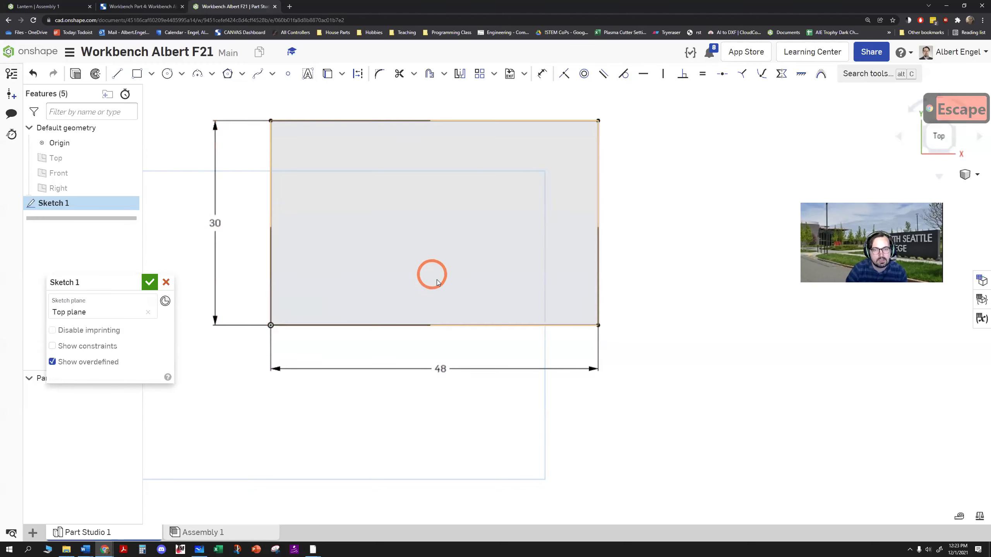
pyautogui.scroll(-5, 577, 236)
pyautogui.moveTo(639, 233); pyautogui.dragTo(620, 258, button='middle')
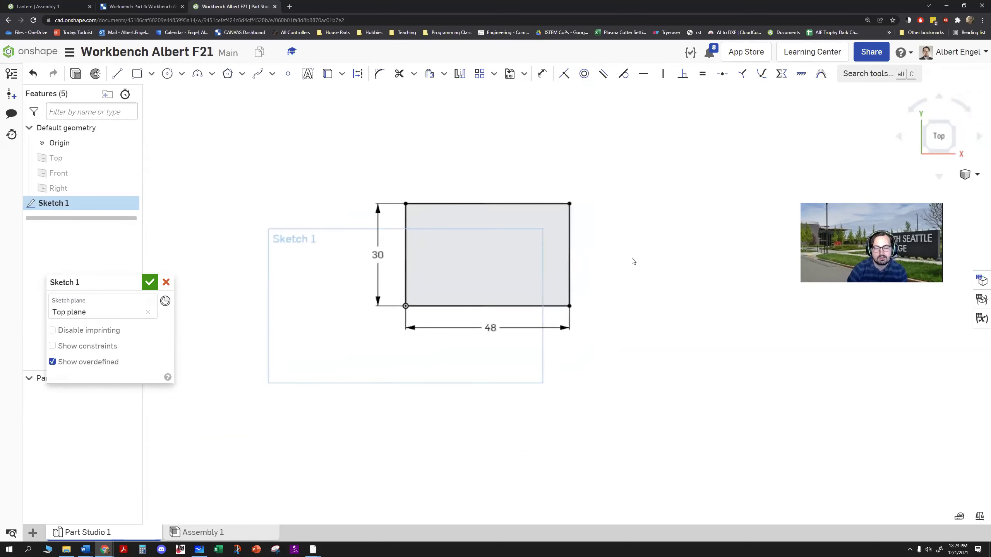
# - Rename the rectangle sketch as Base Sketch and finish it
pyautogui.click(146, 280)
pyautogui.doubleClick(57, 203)
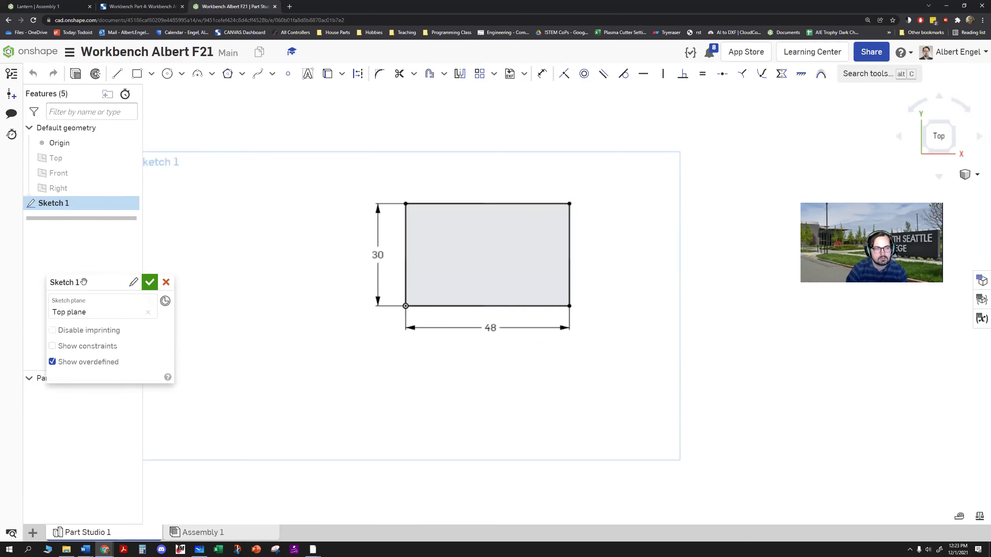
pyautogui.click(133, 282)
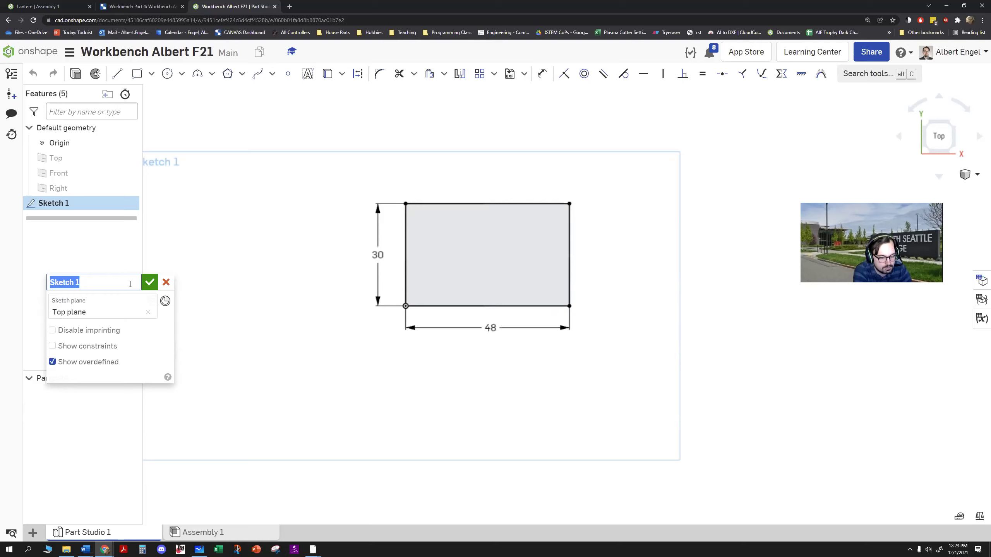
pyautogui.write('Base Sketch')
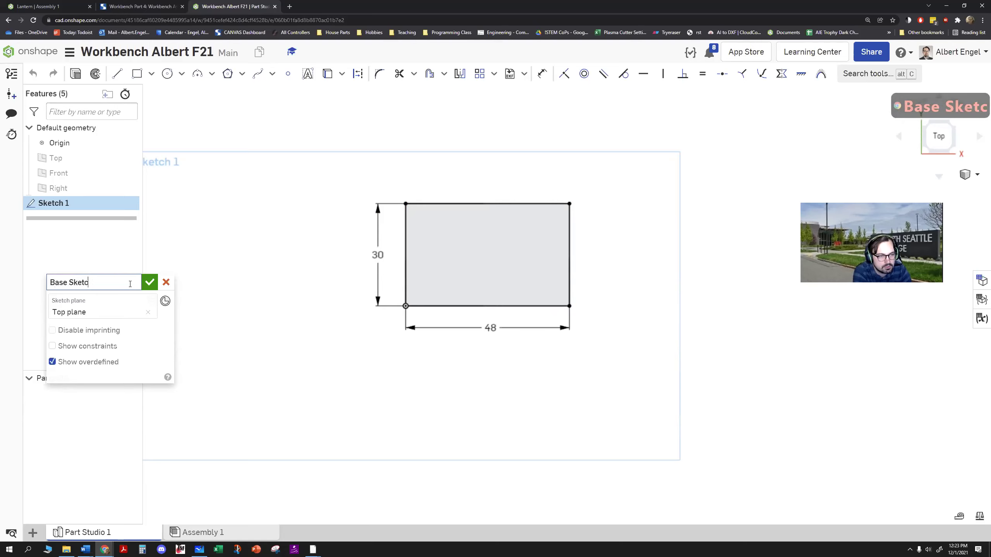
pyautogui.press('Return')
pyautogui.moveTo(129, 283); pyautogui.dragTo(186, 327)
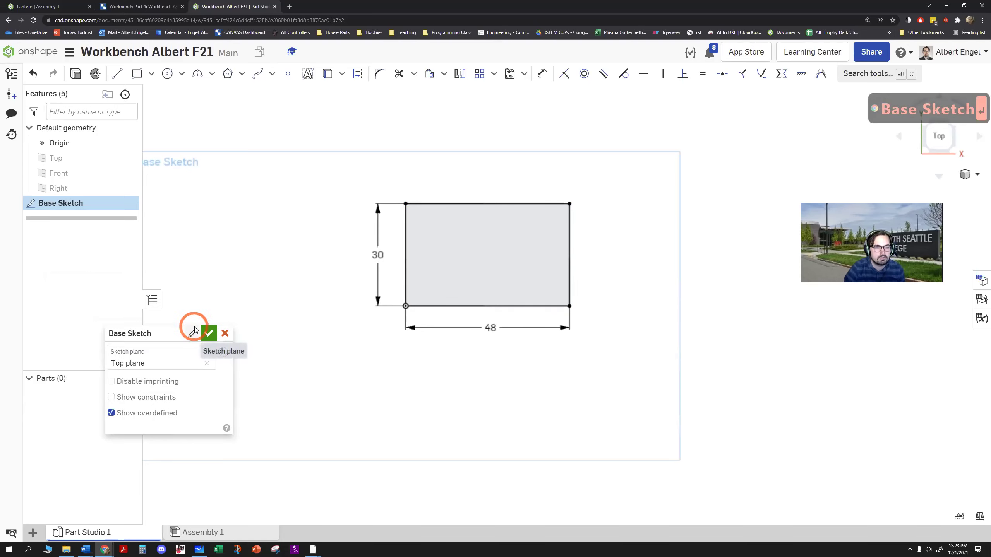
pyautogui.click(206, 330)
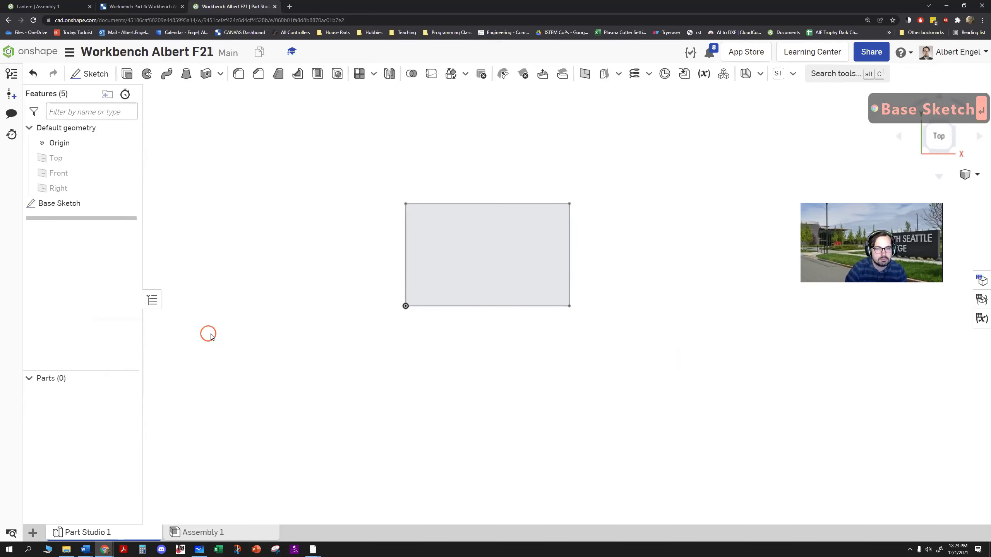
# - Extrude the Base Sketch region upward as a new solid with a blind depth of 30 in
pyautogui.click(924, 151)
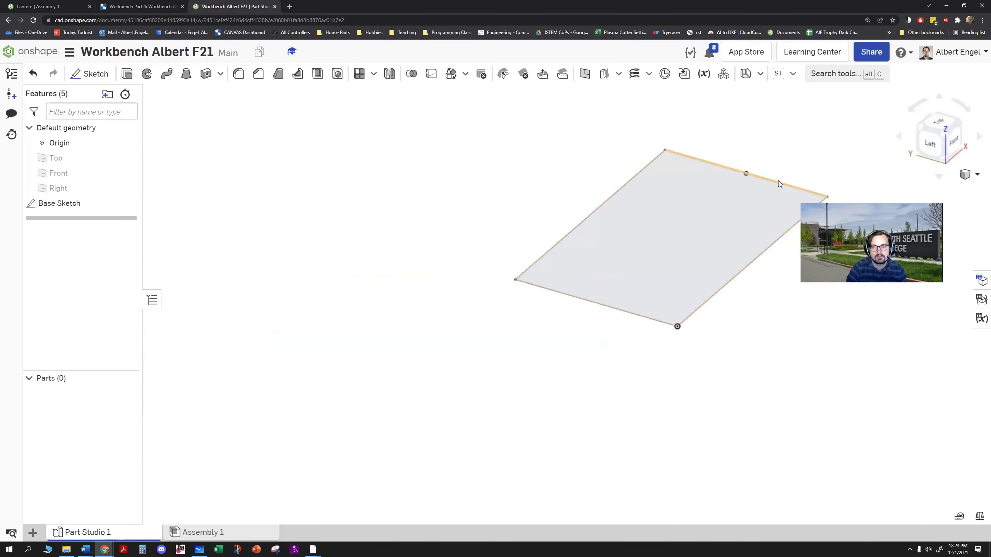
pyautogui.click(129, 77)
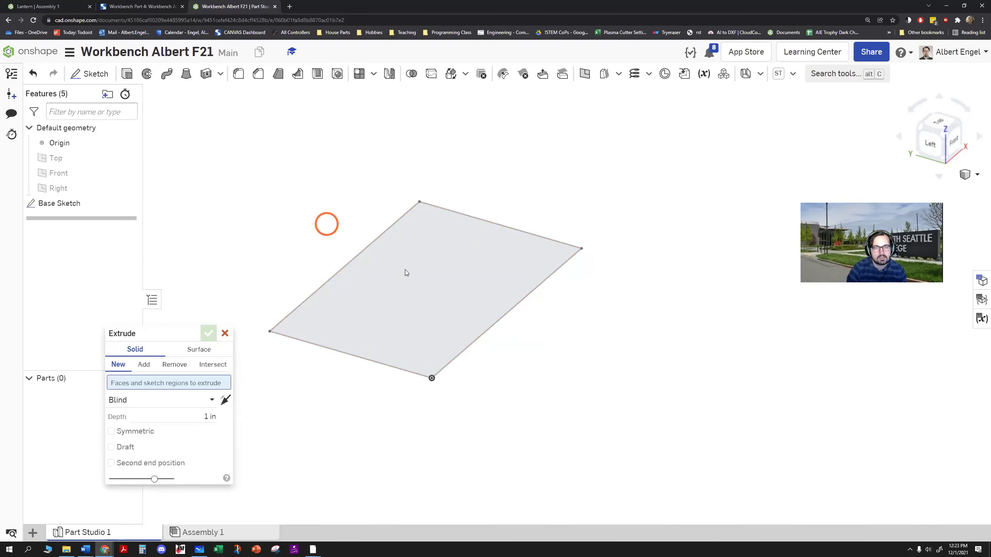
pyautogui.click(424, 290)
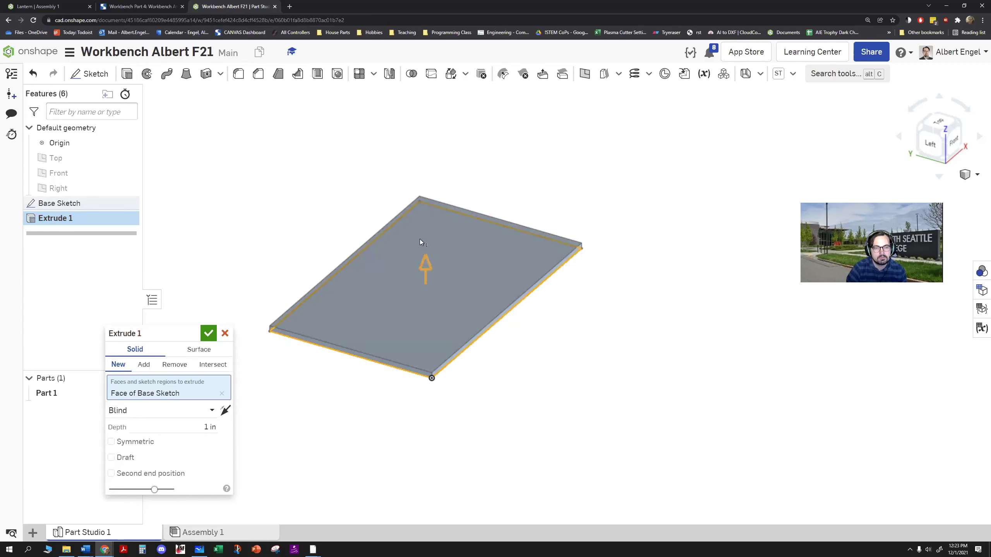
pyautogui.moveTo(420, 250); pyautogui.dragTo(424, 148)
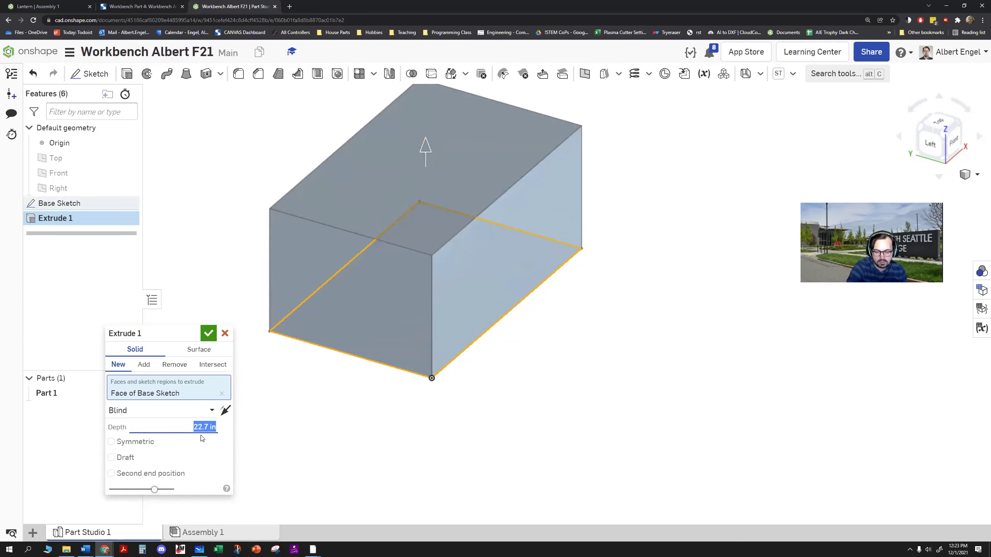
pyautogui.write('30')
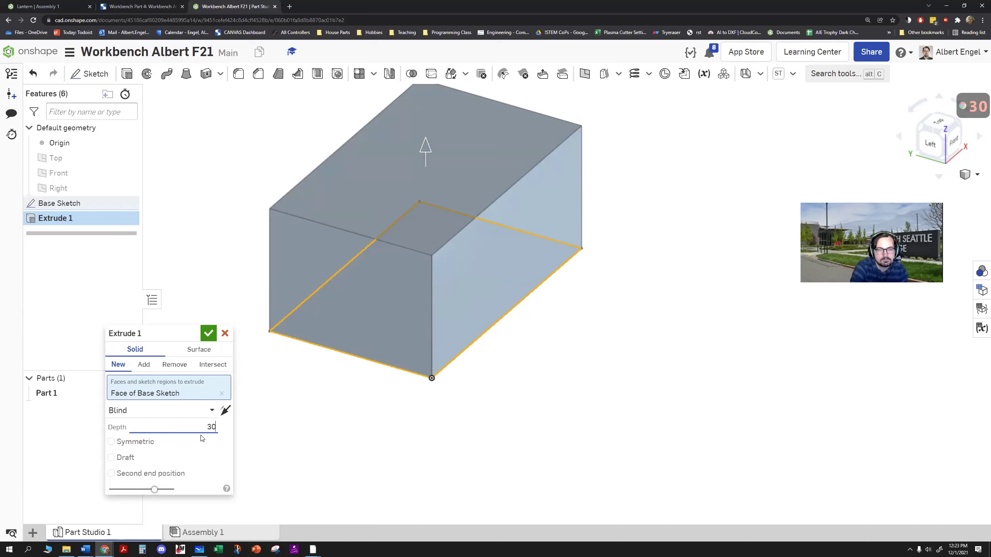
pyautogui.press('Return')
pyautogui.click(215, 327)
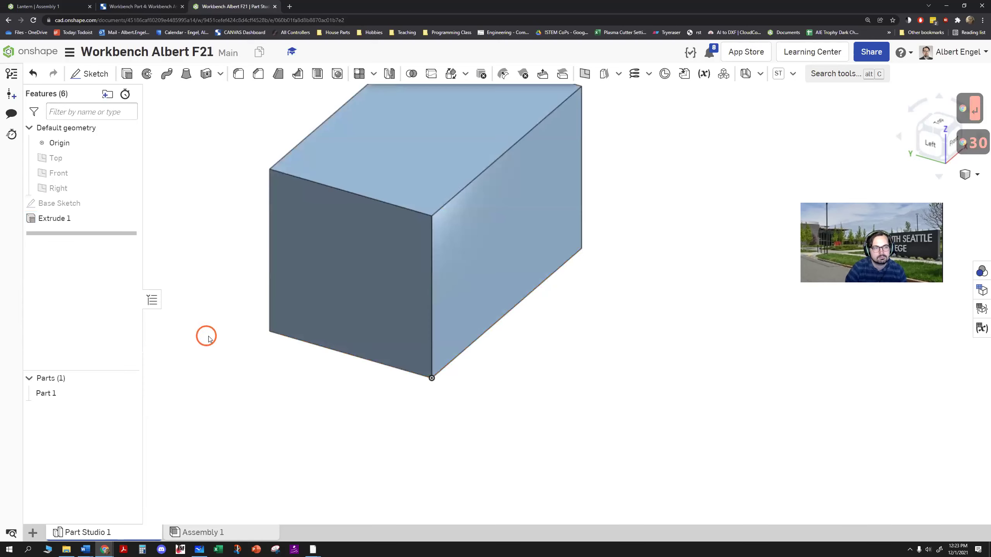
# - Rename the extruded part as Workbench proto
pyautogui.scroll(-2, 183, 371)
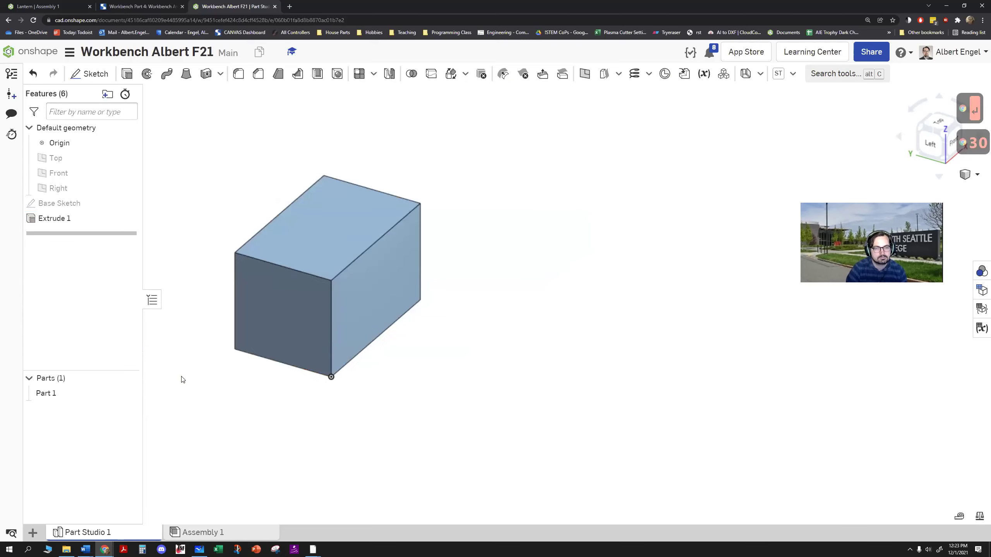
pyautogui.rightClick(60, 396)
pyautogui.click(90, 229)
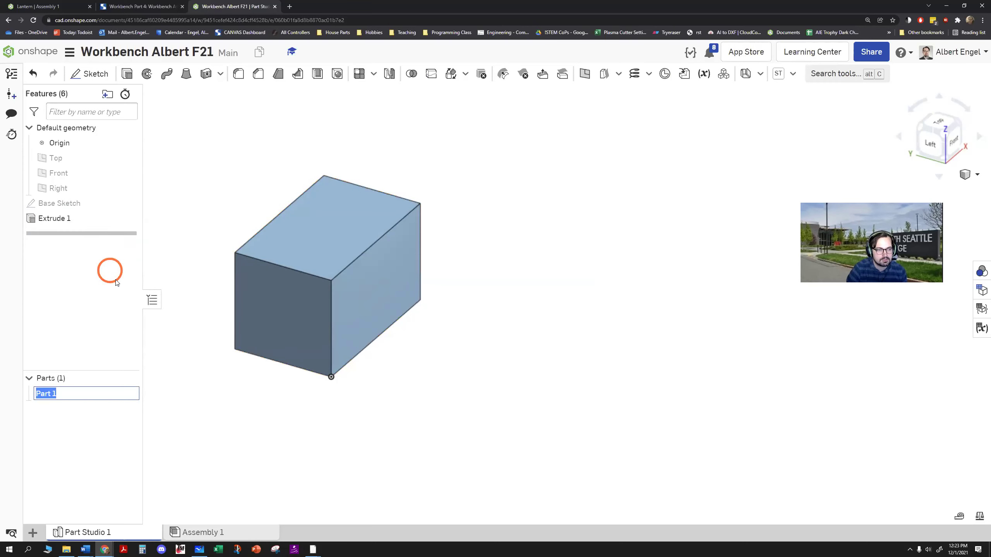
pyautogui.write('Workb')
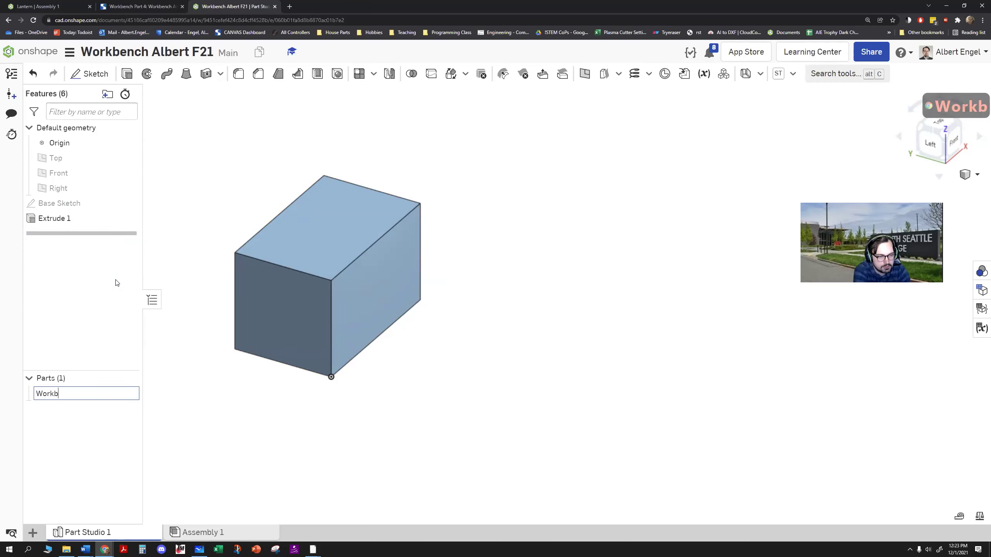
pyautogui.write('ench proto')
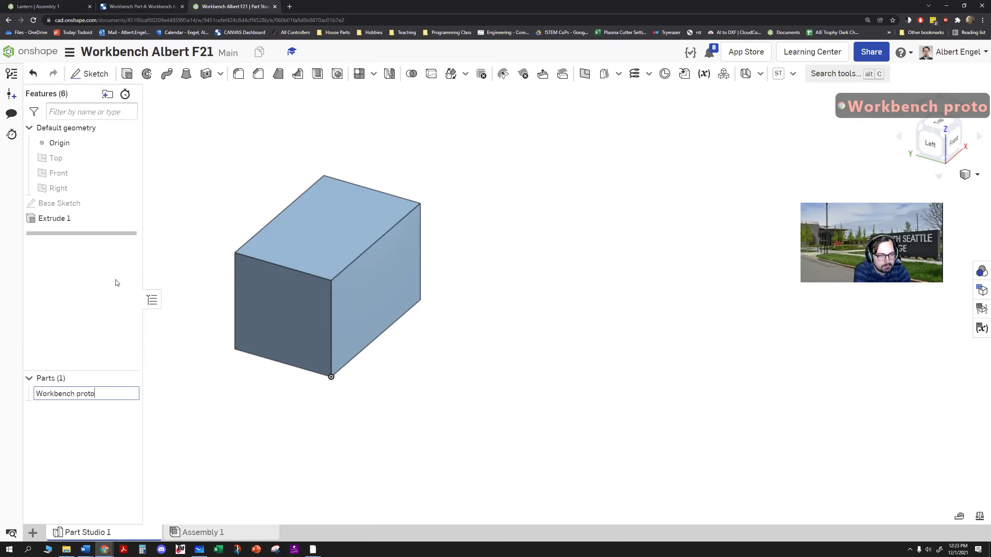
pyautogui.press('Return')
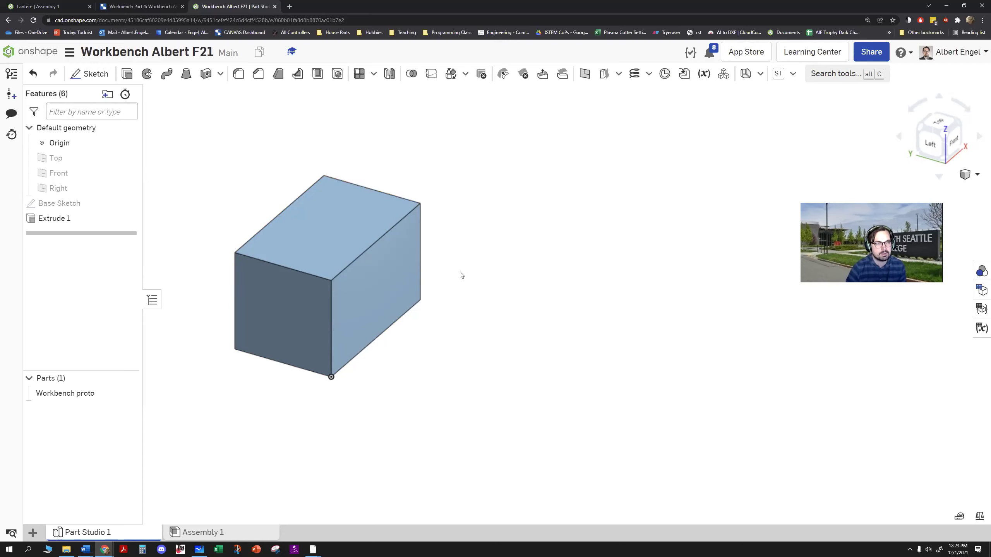
# - Start a new sketch on the top face of the extruded block and move the sketch dialog clear of the model
pyautogui.moveTo(463, 267); pyautogui.dragTo(458, 296, button='middle')
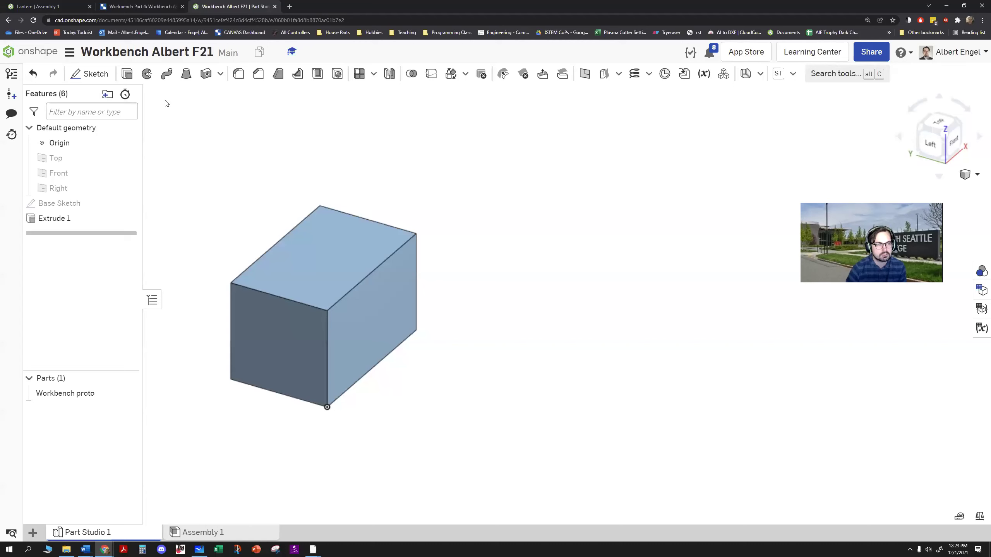
pyautogui.click(91, 75)
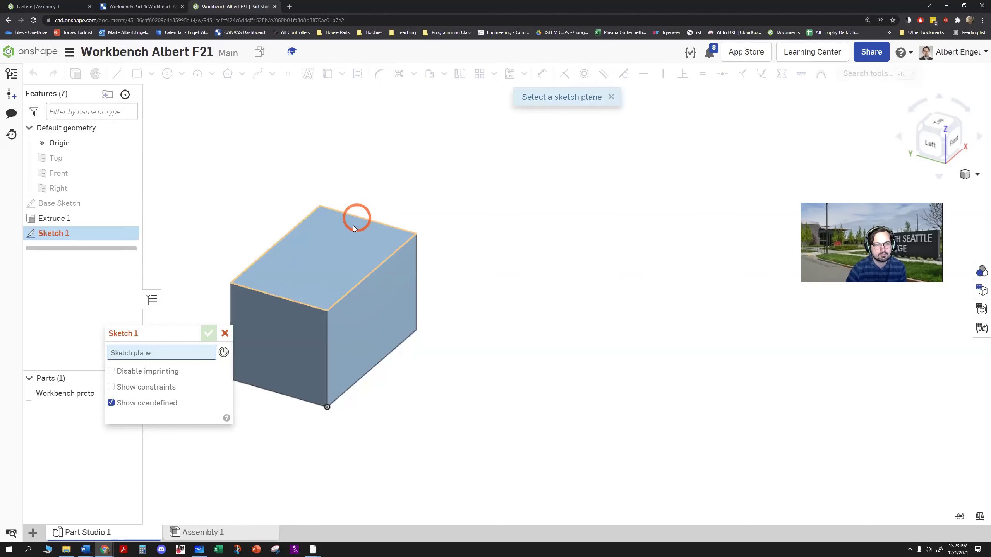
pyautogui.click(341, 260)
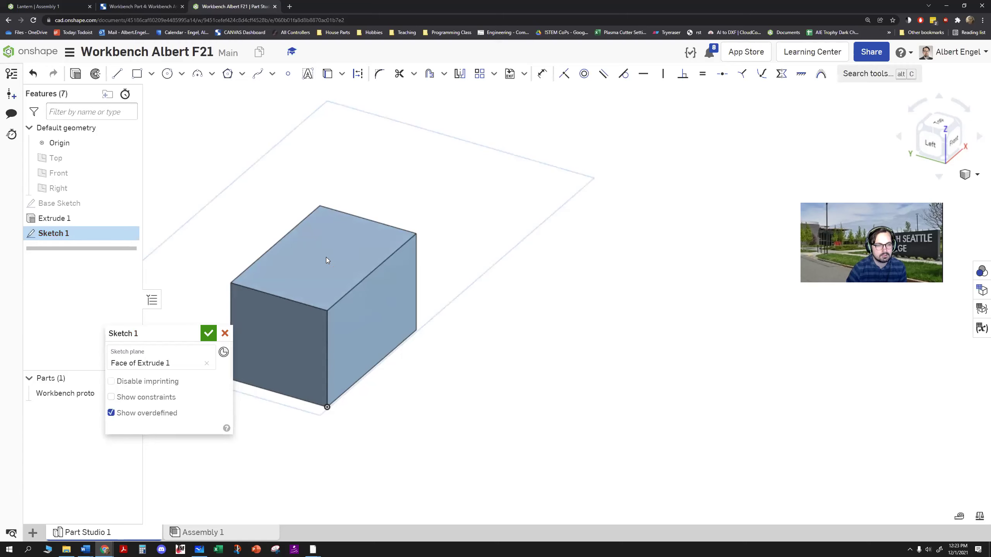
pyautogui.moveTo(141, 350); pyautogui.dragTo(492, 348)
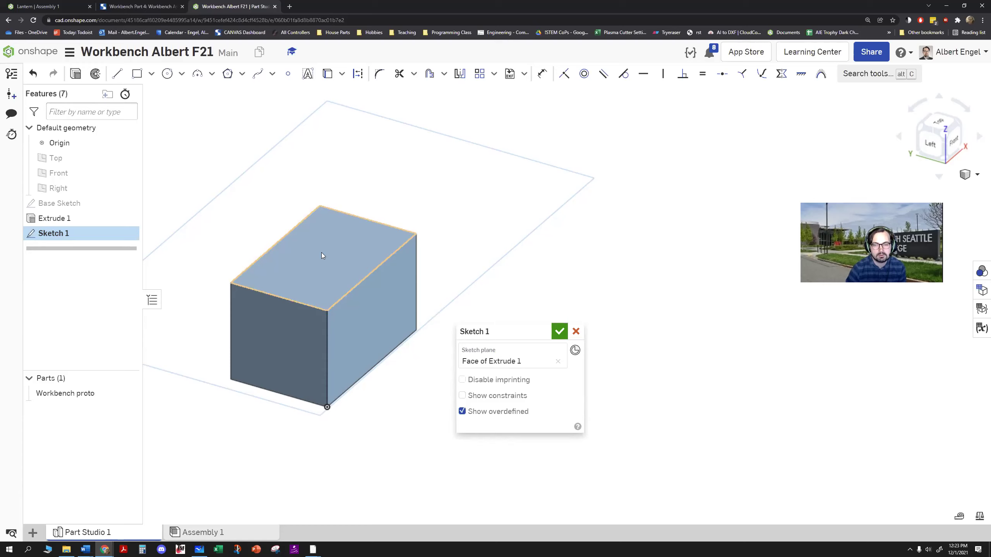
# - Project the four edges of the block's top face into the sketch and hide the Workbench proto part
pyautogui.click(327, 75)
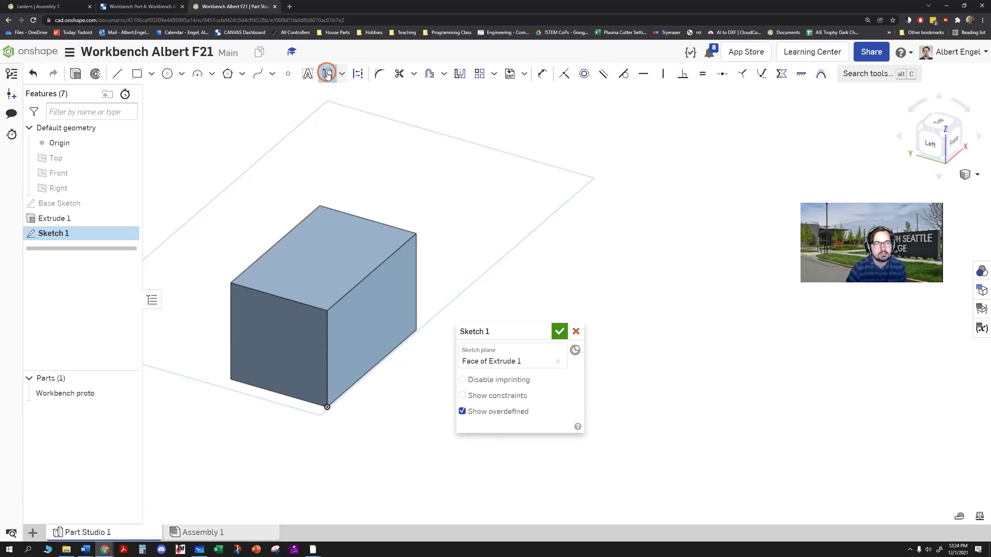
pyautogui.click(385, 263)
pyautogui.click(387, 224)
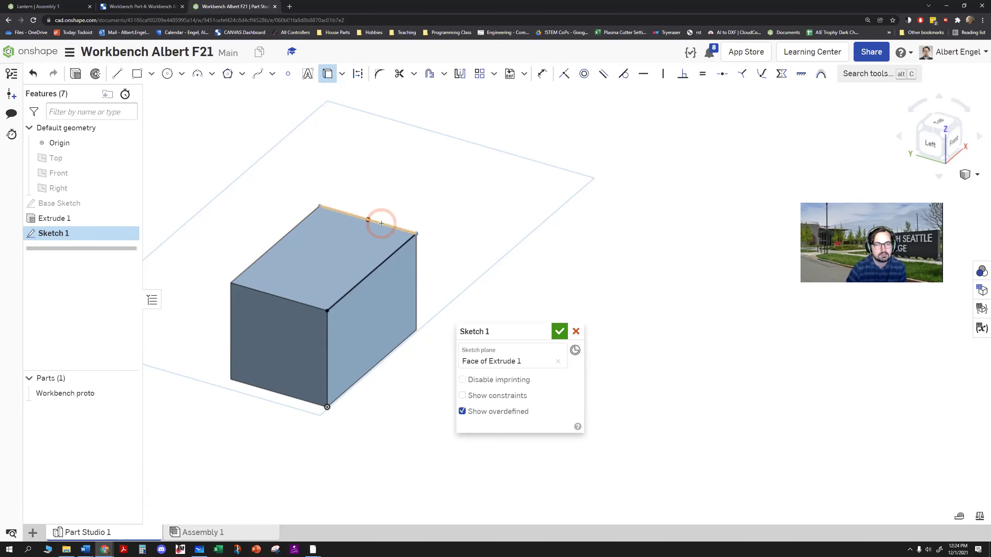
pyautogui.click(287, 236)
pyautogui.click(269, 295)
pyautogui.click(127, 393)
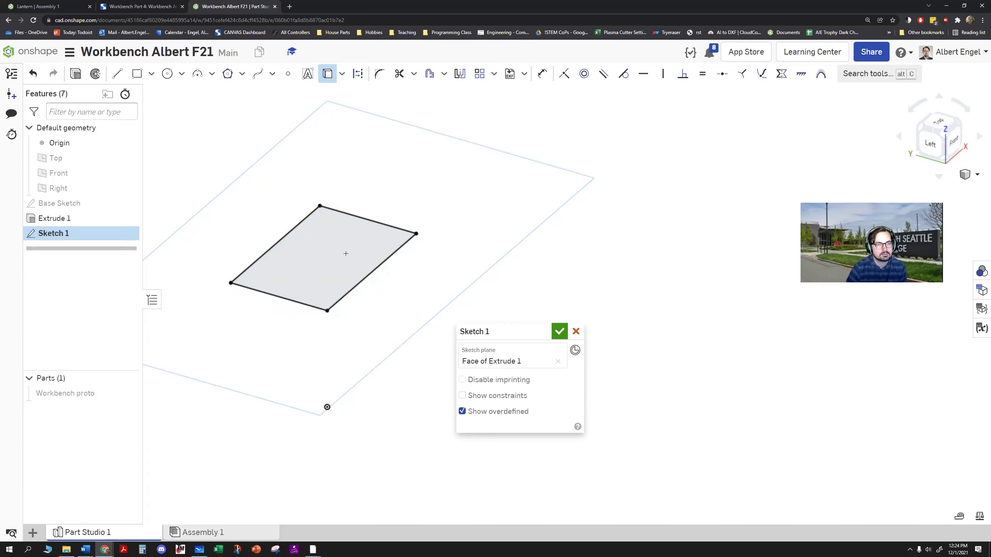
pyautogui.press('Escape')
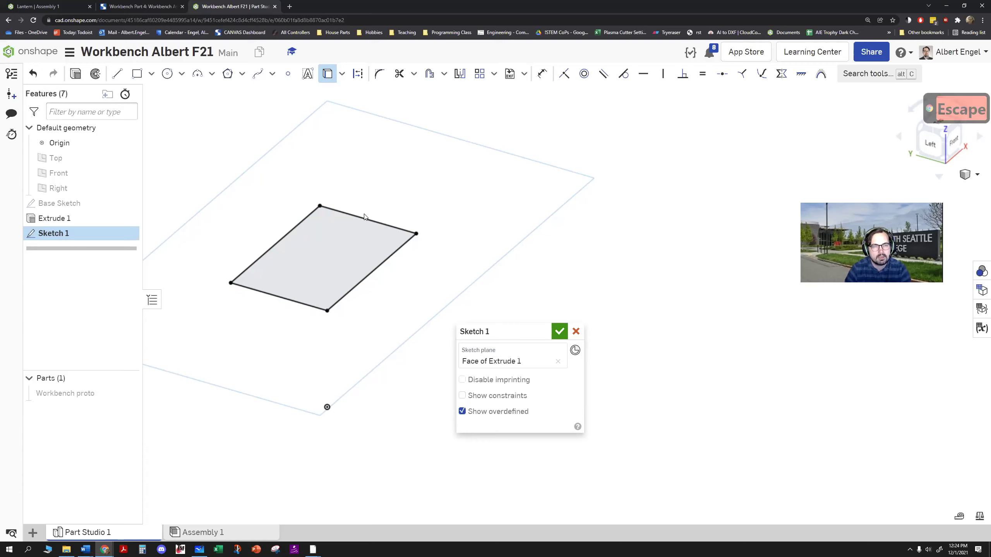
pyautogui.click(152, 74)
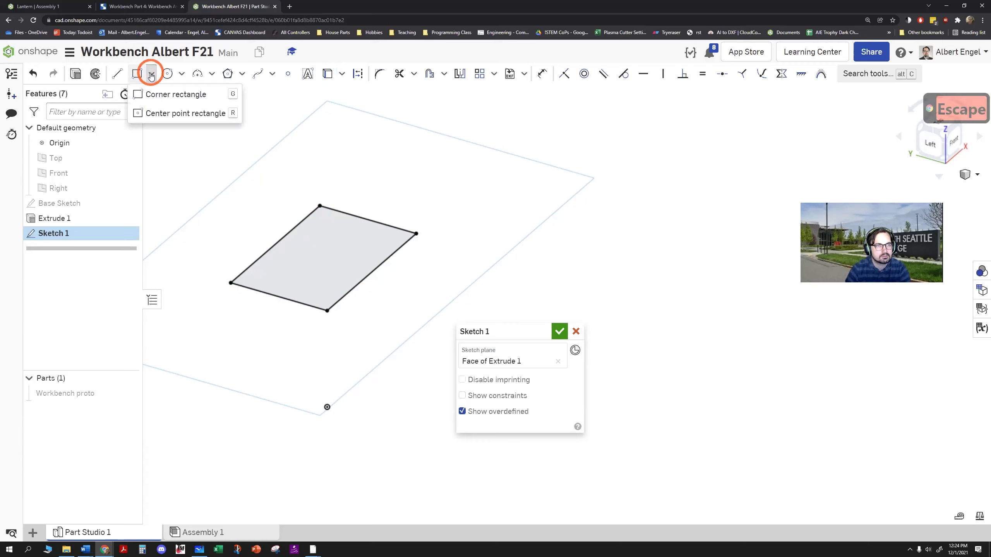
pyautogui.click(165, 114)
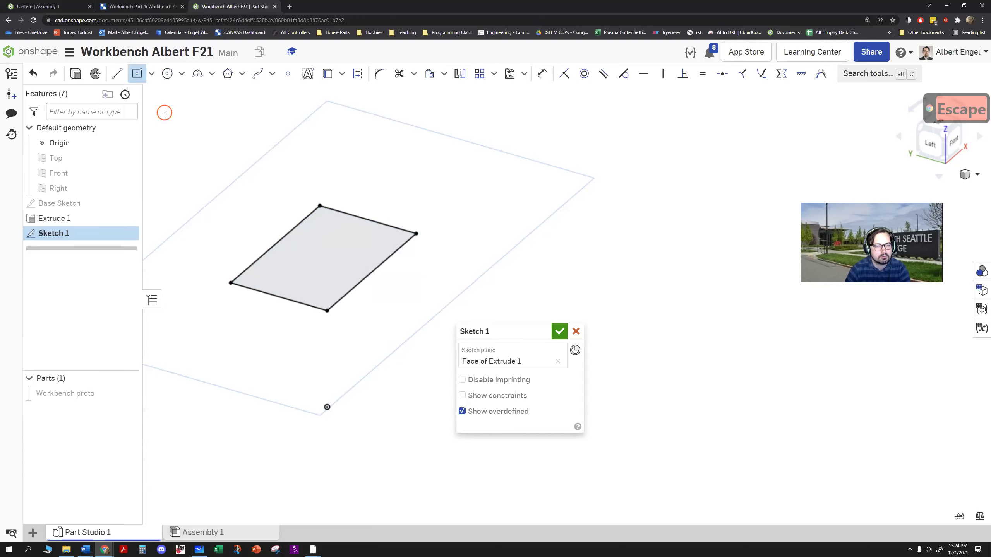
pyautogui.click(152, 79)
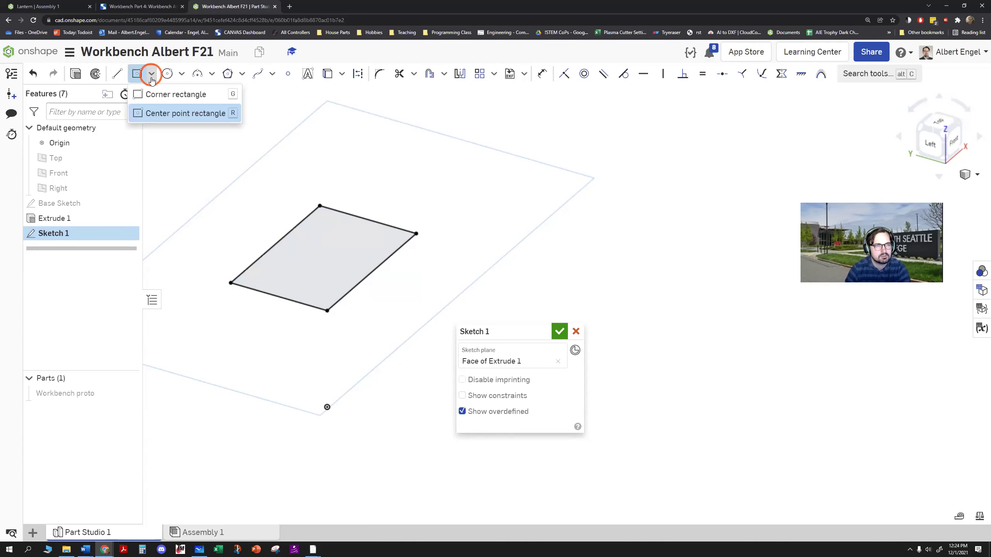
pyautogui.click(164, 115)
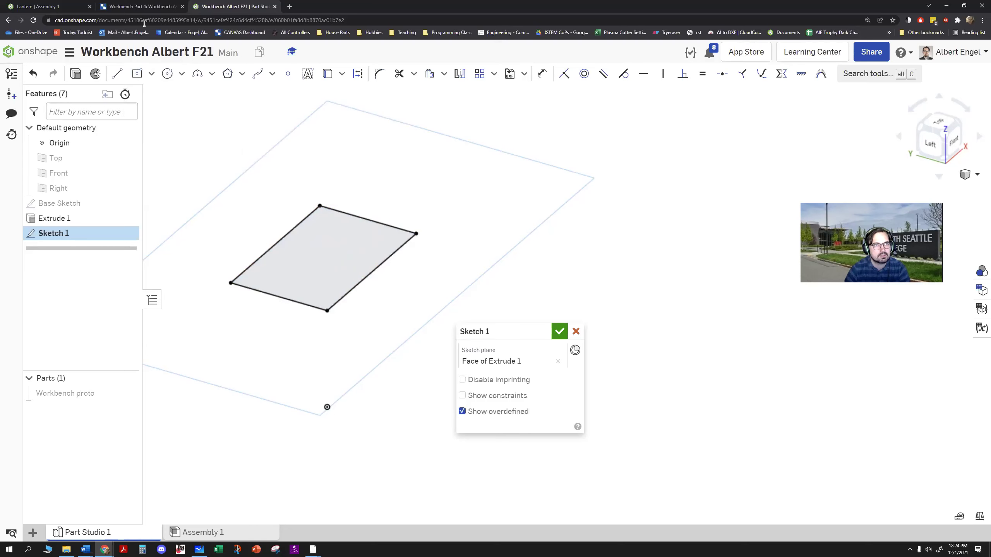
# - Check the tabletop dimensions against the 4' bench row in the assignment's welding bench drawing and size chart
pyautogui.click(140, 11)
pyautogui.click(335, 347)
pyautogui.scroll(-1, 340, 363)
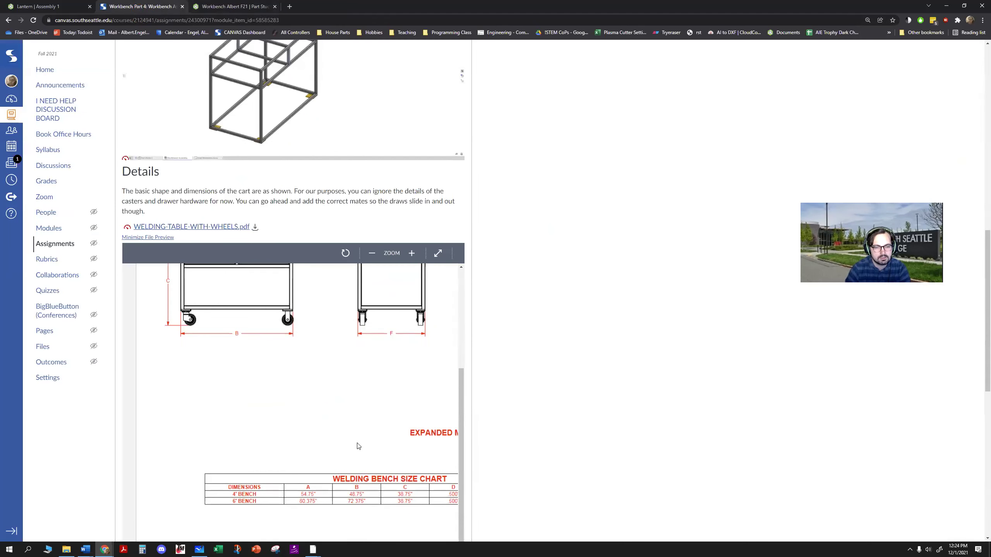
pyautogui.scroll(3, 264, 371)
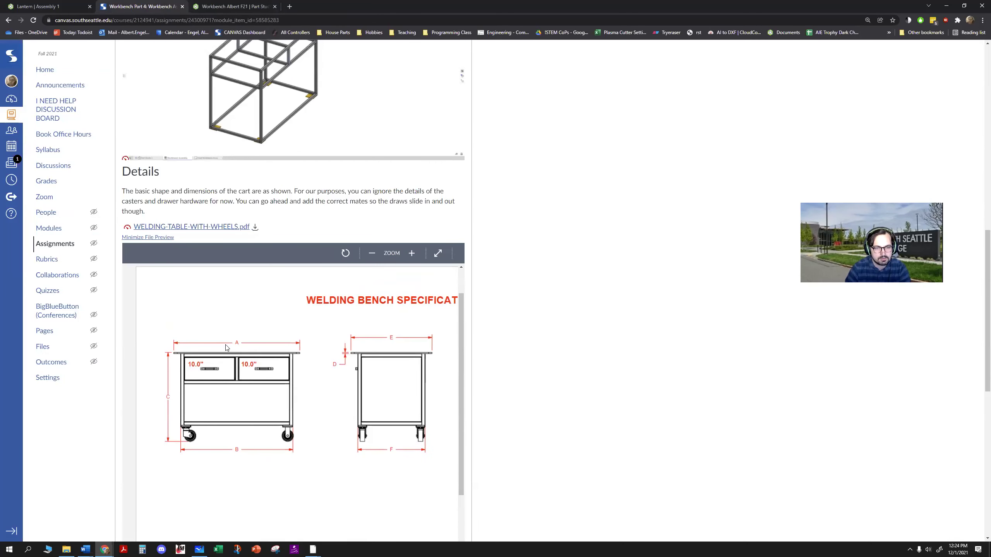
pyautogui.scroll(-3, 408, 423)
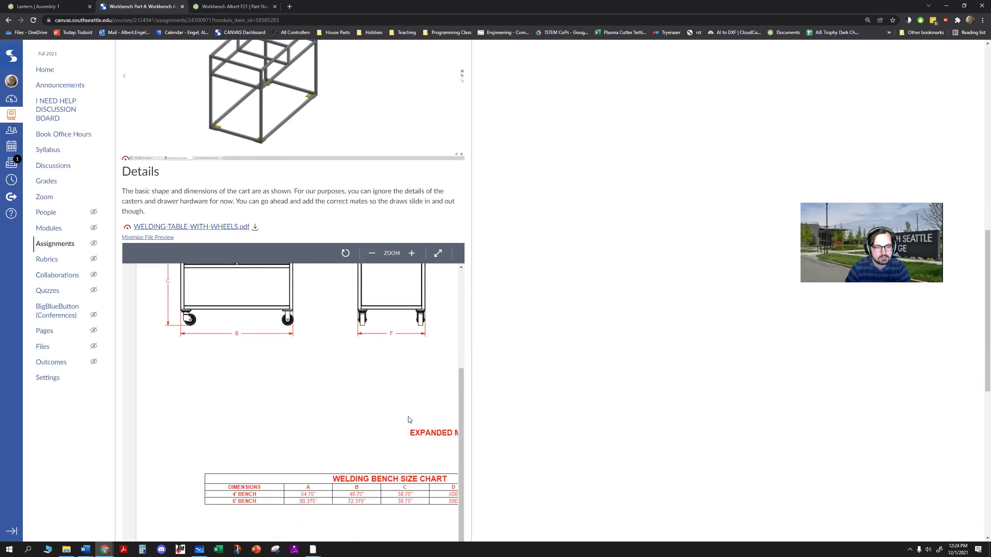
# - Return to the Onshape part studio and sketch a center point rectangle about 79 by 47 in, centered on the projected outline
pyautogui.click(218, 6)
pyautogui.click(326, 237)
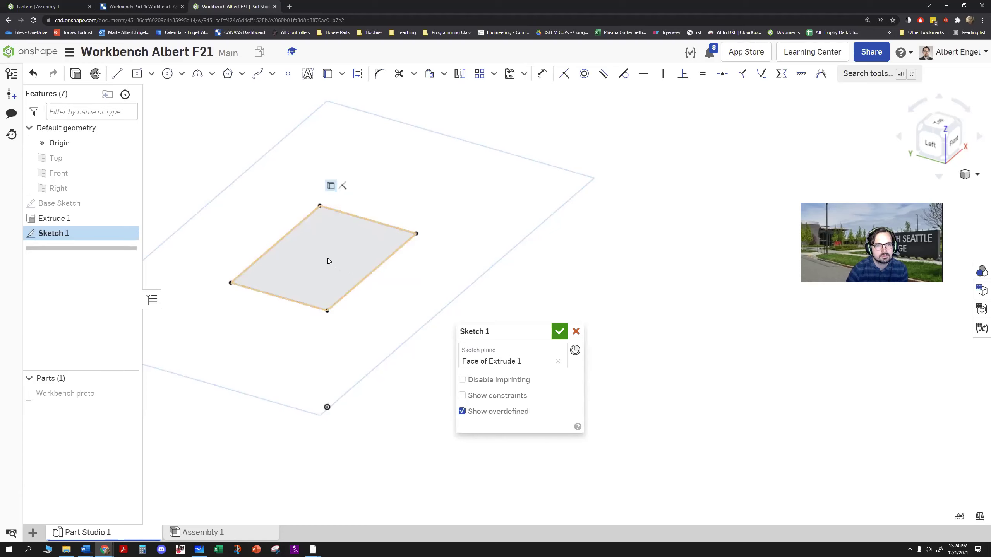
pyautogui.click(141, 80)
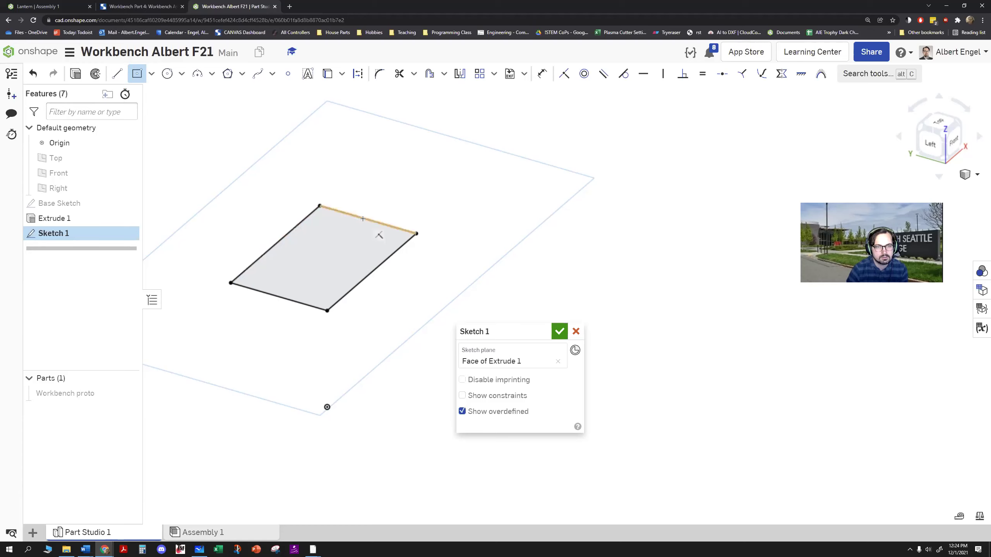
pyautogui.click(325, 259)
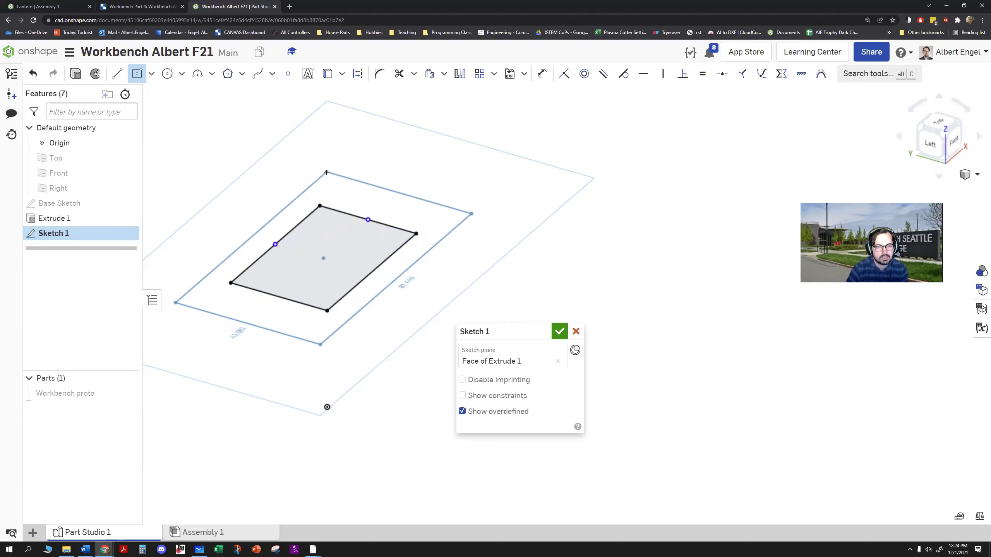
pyautogui.click(321, 173)
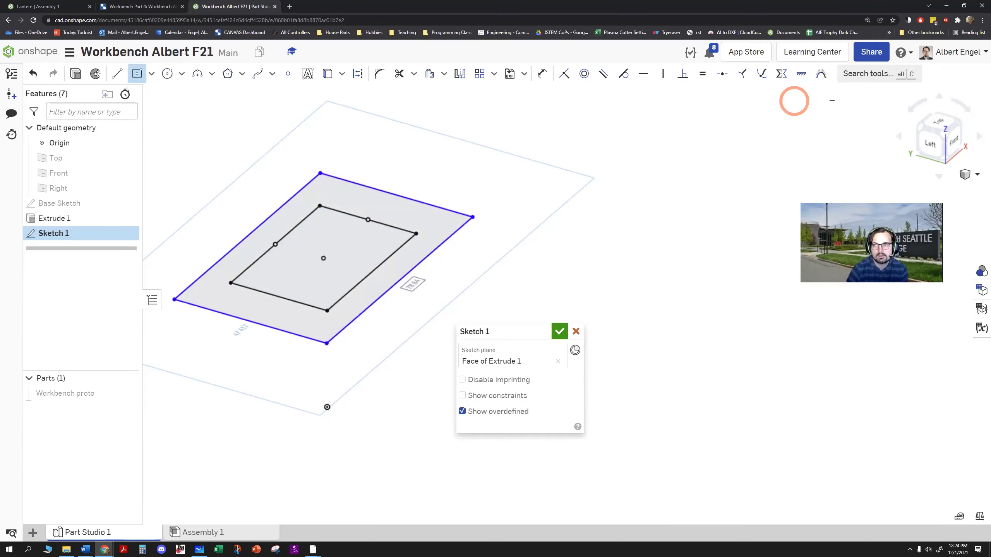
# - Set the tabletop rectangle to 60 in wide and 48 in deep, viewing the sketch from the top with its dialog moved clear
pyautogui.click(938, 122)
pyautogui.click(908, 129)
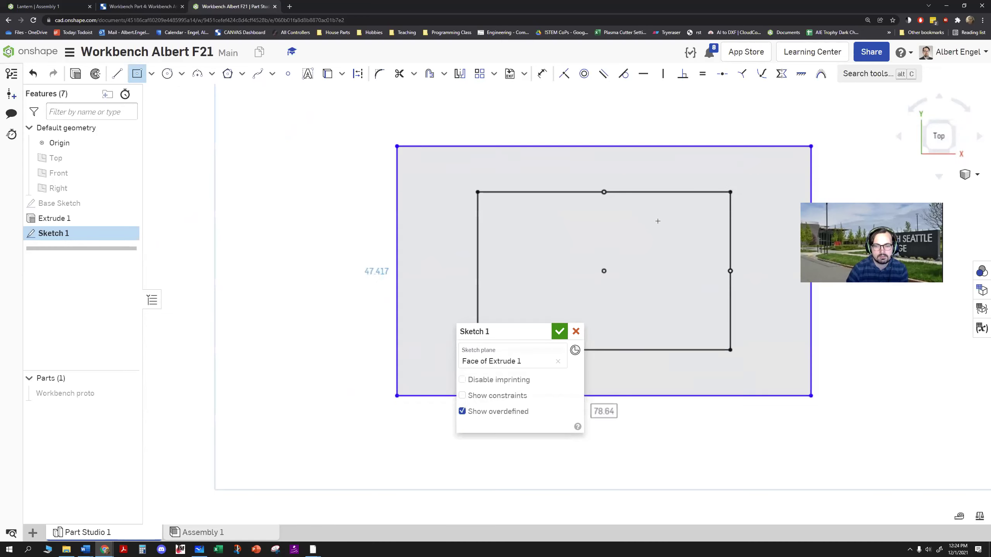
pyautogui.moveTo(501, 335); pyautogui.dragTo(891, 369)
pyautogui.click(586, 424)
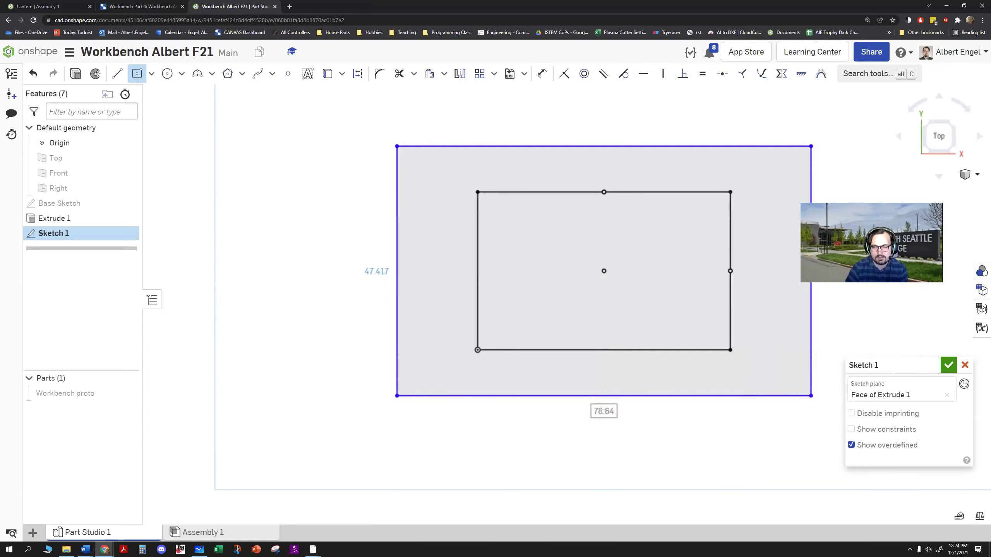
pyautogui.doubleClick(602, 411)
pyautogui.write('60')
pyautogui.press('Return')
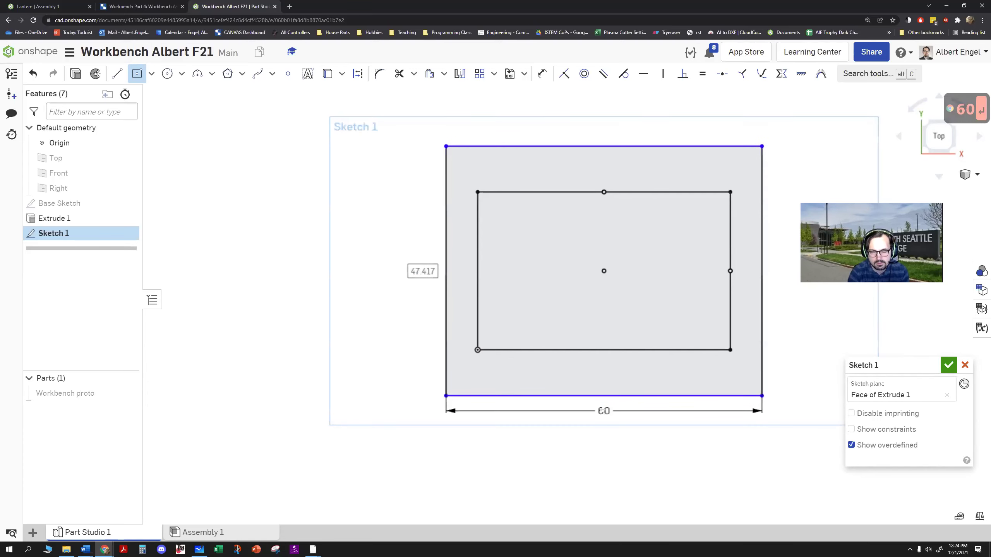
pyautogui.write('4')
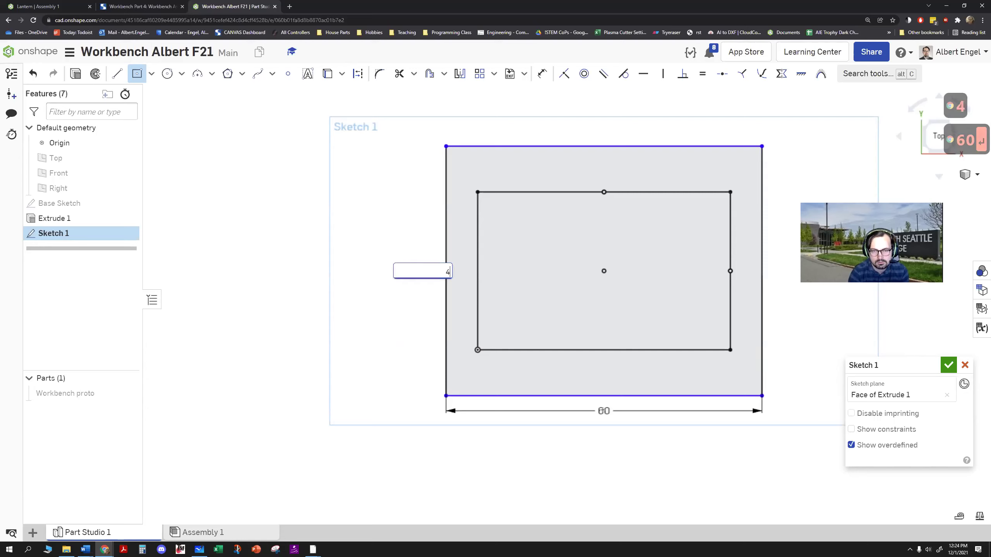
pyautogui.write('8')
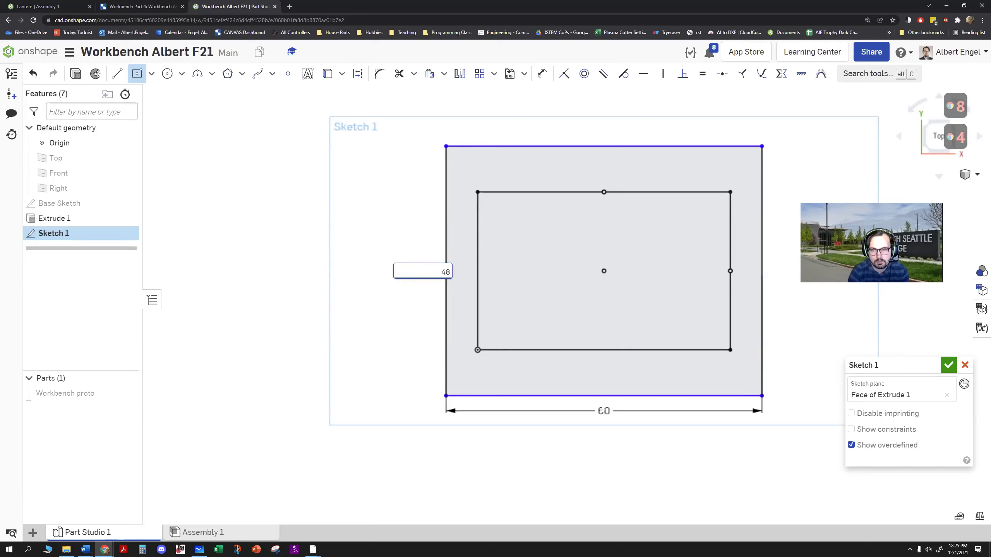
pyautogui.press('Return')
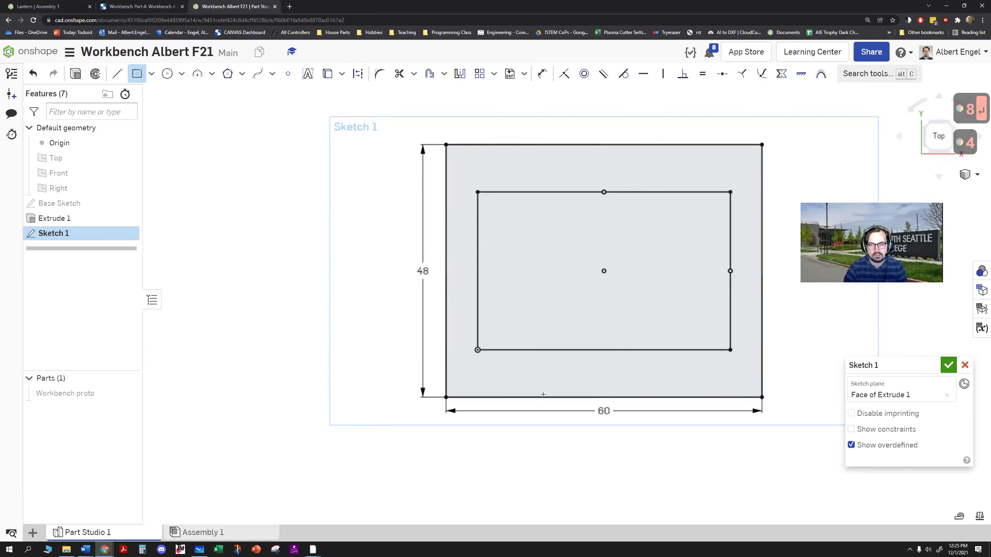
pyautogui.press('Escape')
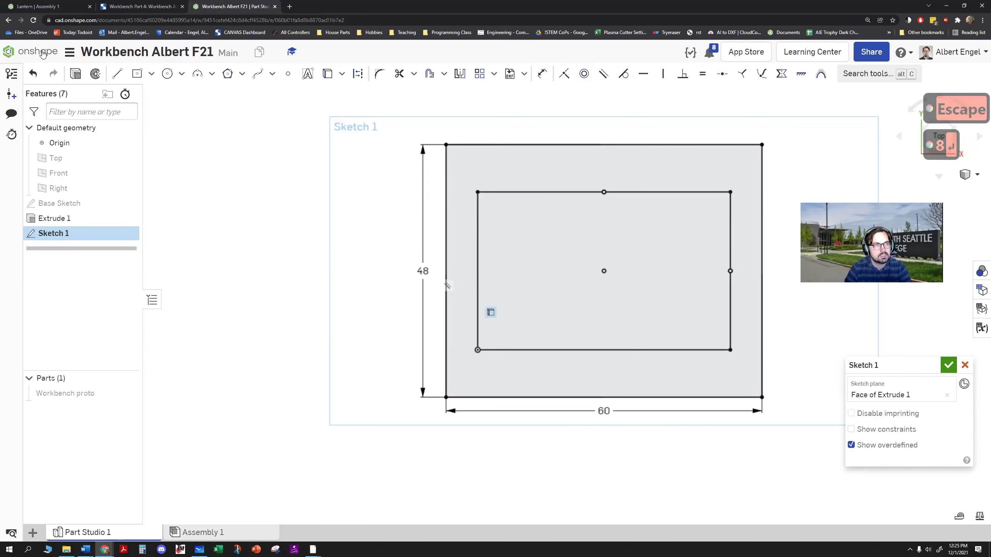
# - Check the assignment's bench size chart, return to the Onshape sketch and convert the projected outline's lower edge to construction geometry
pyautogui.click(133, 7)
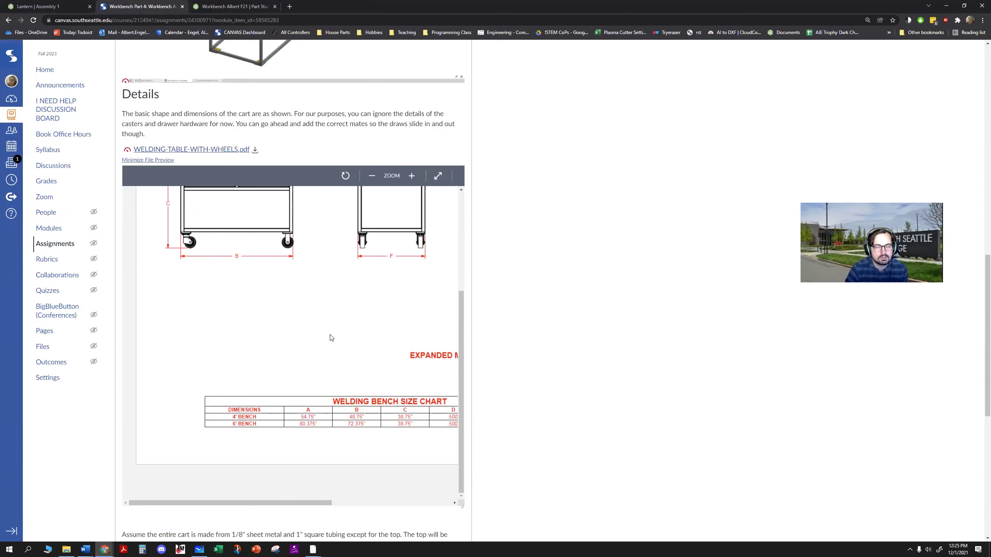
pyautogui.click(233, 7)
pyautogui.moveTo(613, 332); pyautogui.dragTo(482, 348, button='middle')
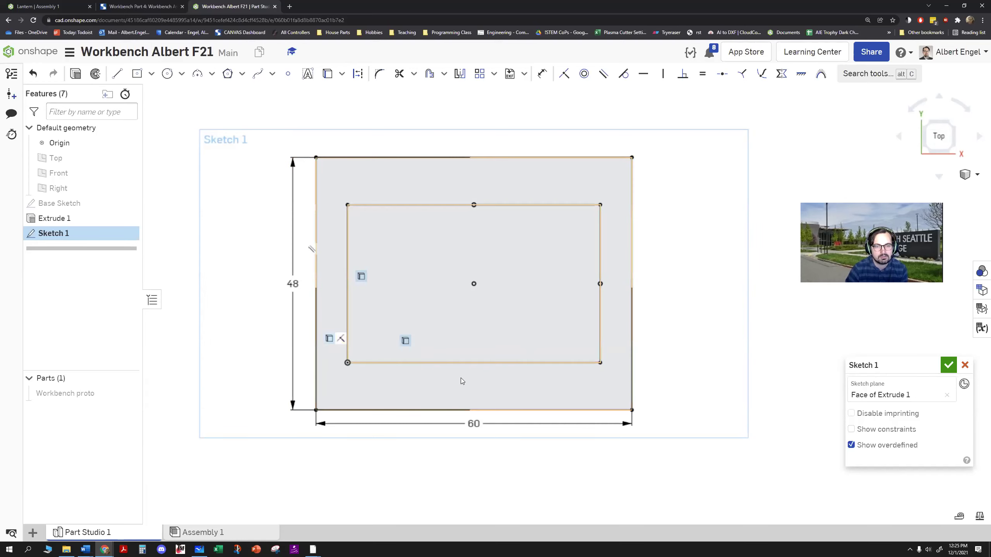
pyautogui.click(454, 363)
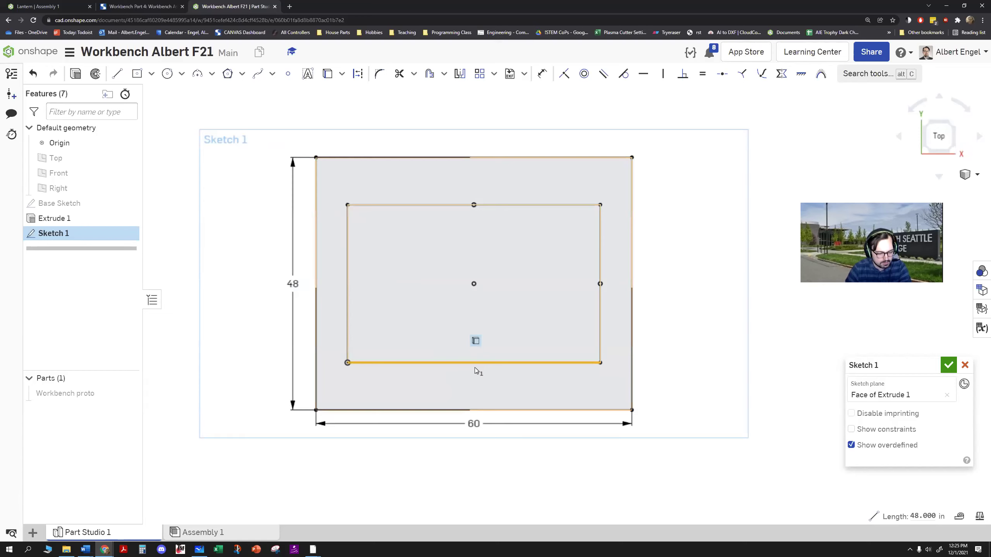
pyautogui.press('q')
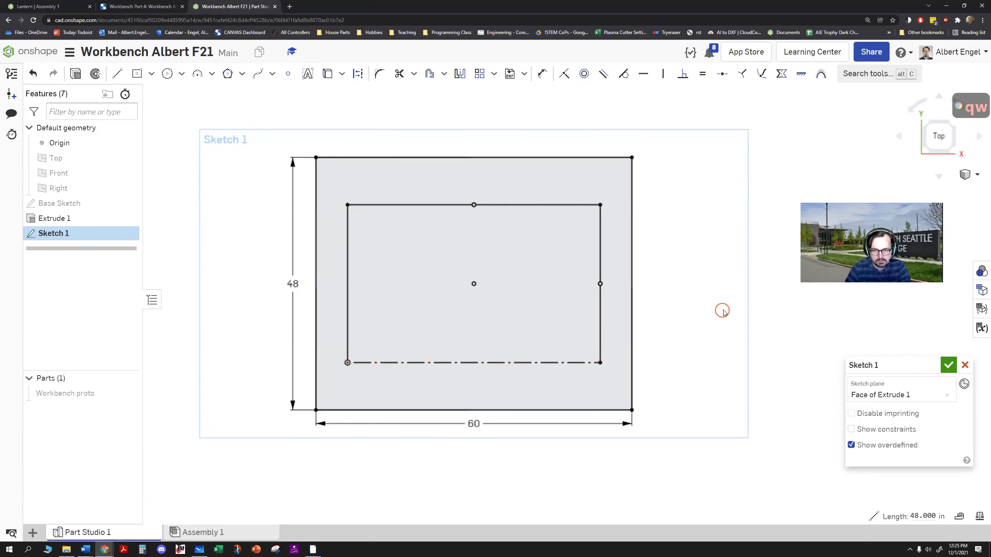
pyautogui.click(621, 291)
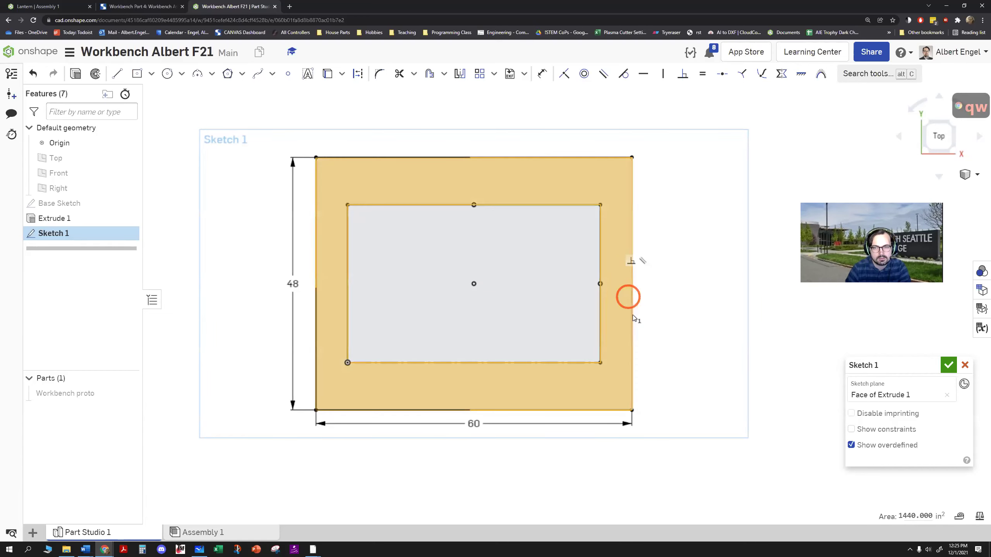
pyautogui.click(507, 297)
pyautogui.click(707, 288)
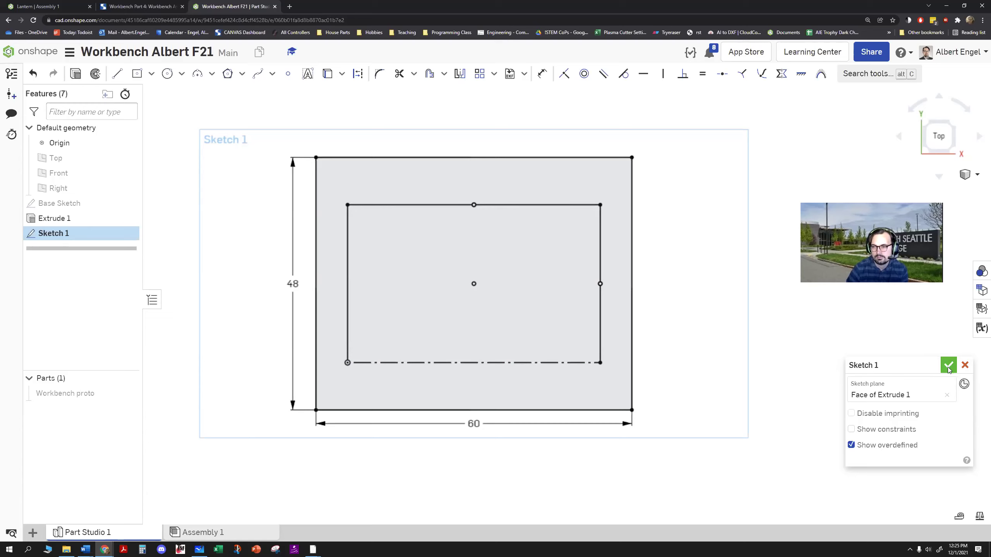
# - Rename the tabletop sketch as Top Sketch and finish it
pyautogui.click(932, 368)
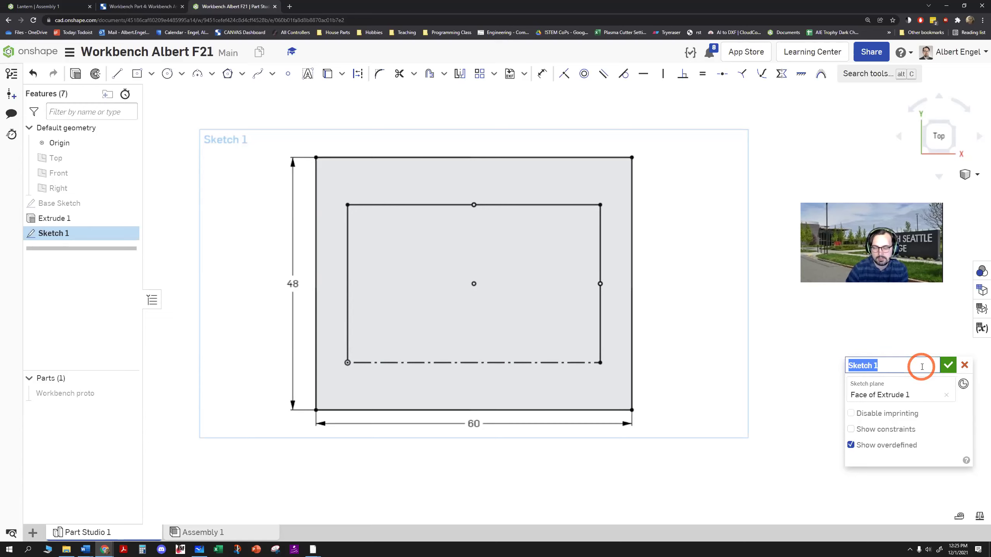
pyautogui.write('Top S')
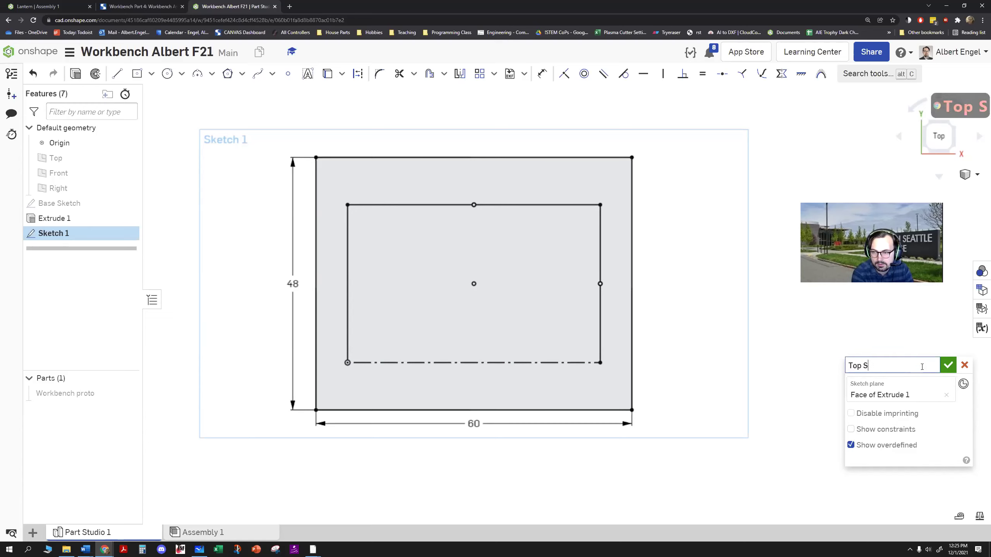
pyautogui.write('urface Sketch')
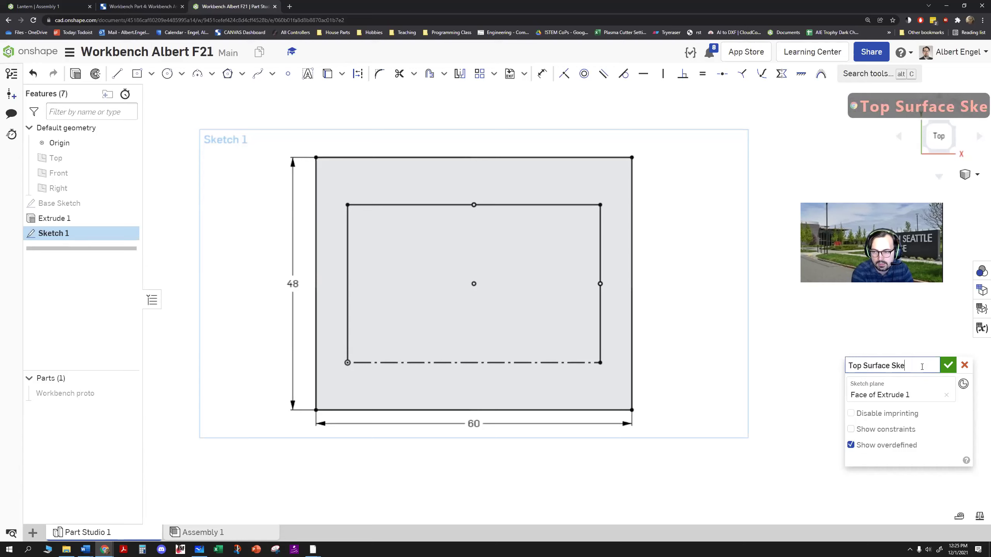
pyautogui.press('BackSpace')
pyautogui.press('BackSpace')
pyautogui.press('BackSpace')
pyautogui.press('BackSpace')
pyautogui.press('BackSpace')
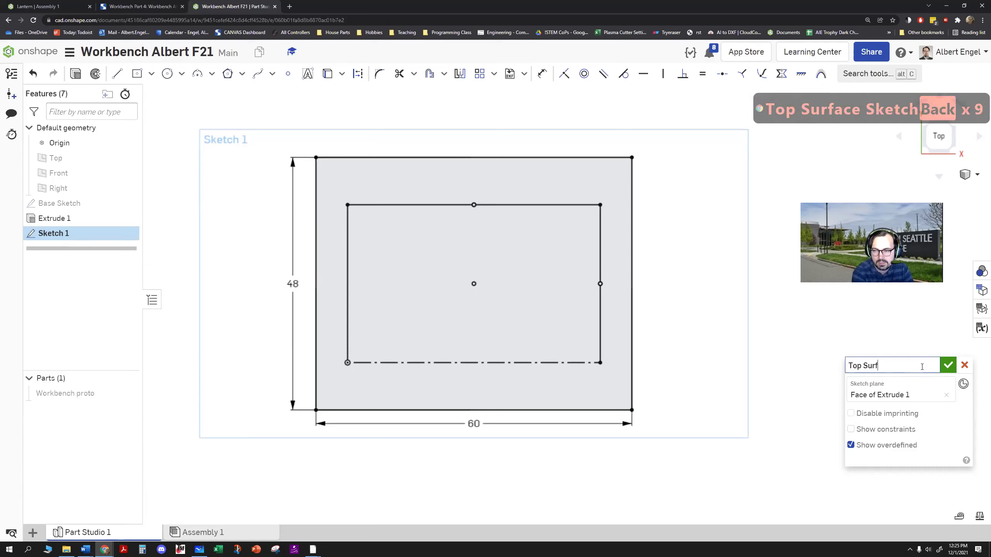
pyautogui.press('BackSpace')
pyautogui.press('BackSpace')
pyautogui.write('ketch')
pyautogui.press('Return')
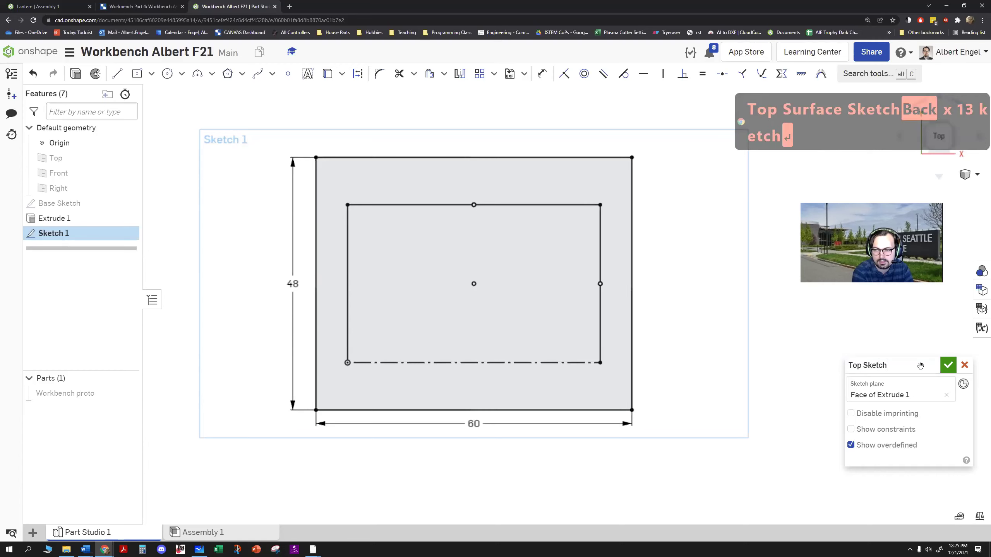
pyautogui.click(947, 365)
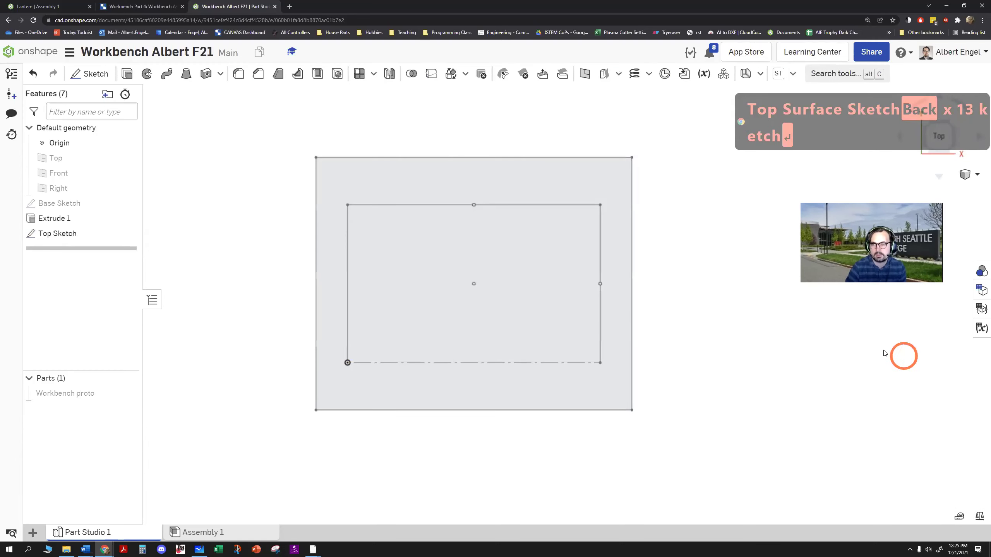
# - Extrude both the inner and outer regions of Top Sketch 0.25 in as a new solid part
pyautogui.click(925, 158)
pyautogui.click(755, 274)
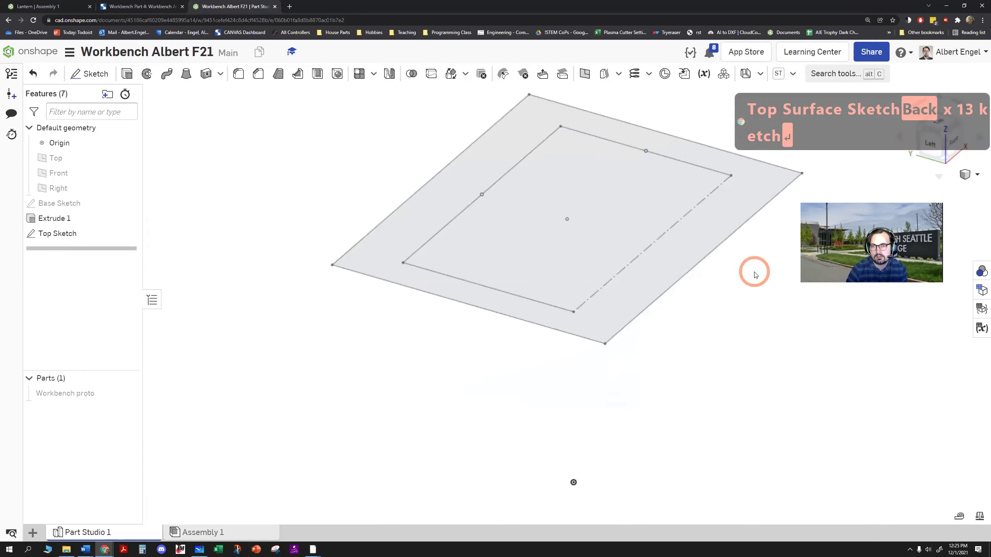
pyautogui.moveTo(749, 273); pyautogui.dragTo(617, 329, button='middle')
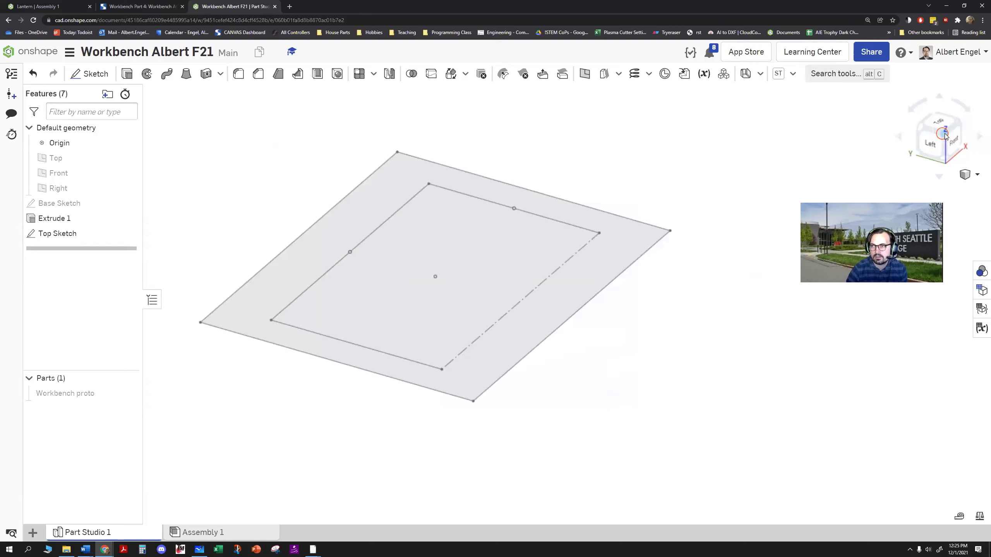
pyautogui.moveTo(787, 239); pyautogui.dragTo(862, 206, button='middle')
pyautogui.moveTo(672, 308); pyautogui.dragTo(625, 347, button='middle')
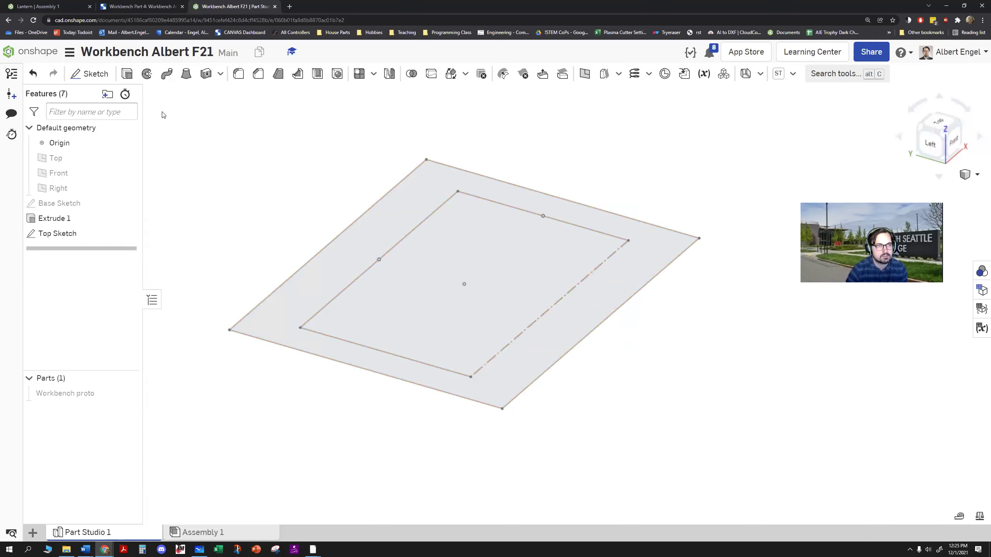
pyautogui.click(126, 81)
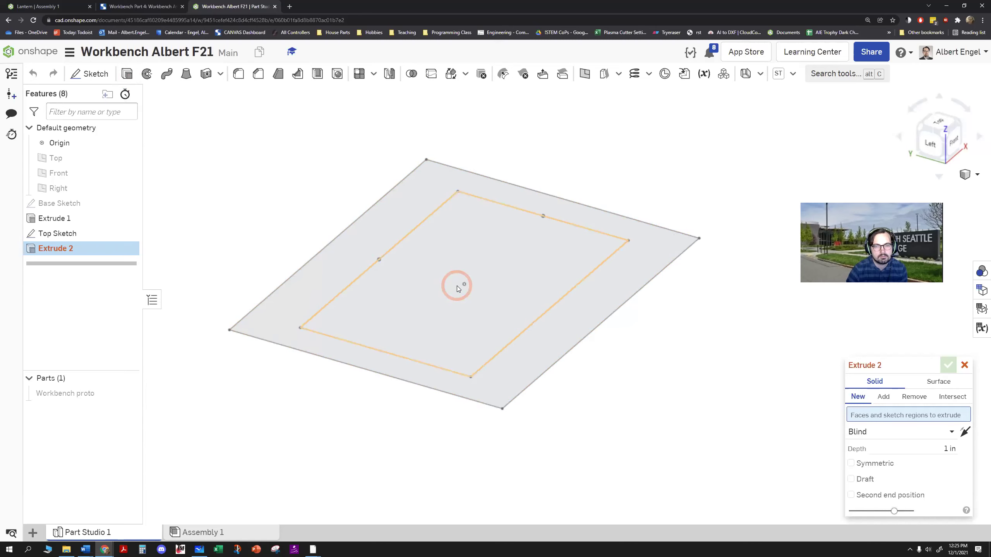
pyautogui.click(457, 286)
pyautogui.click(372, 267)
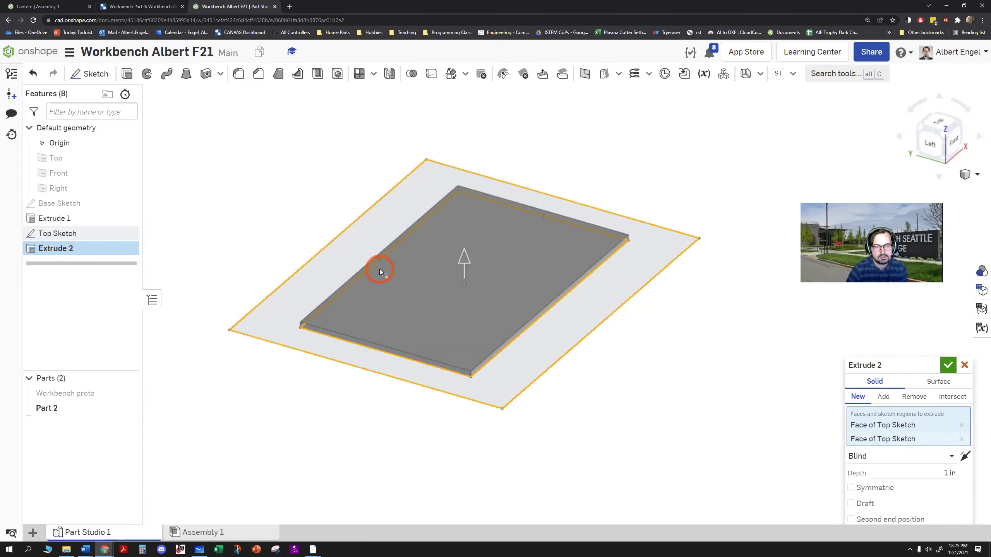
pyautogui.click(948, 473)
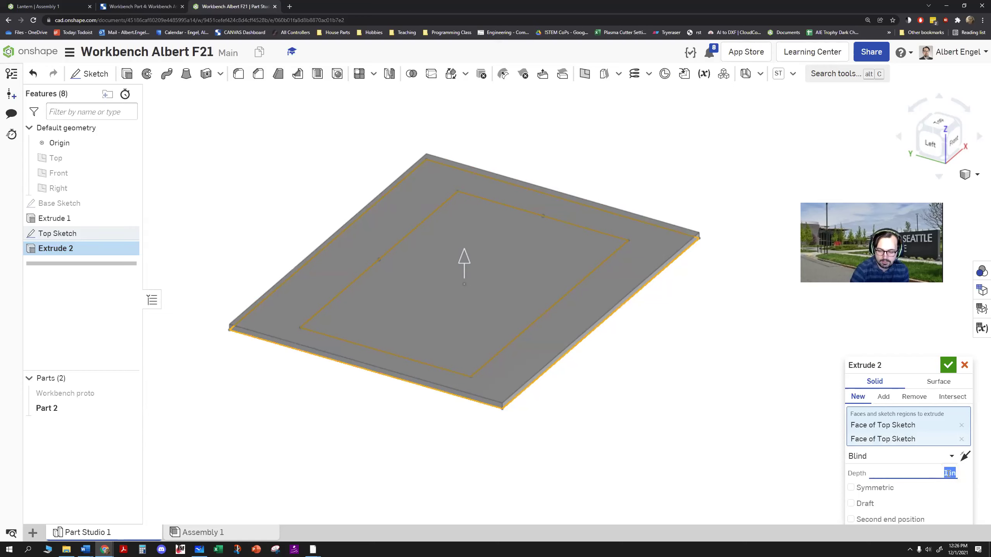
pyautogui.press('BackSpace')
pyautogui.write('.25')
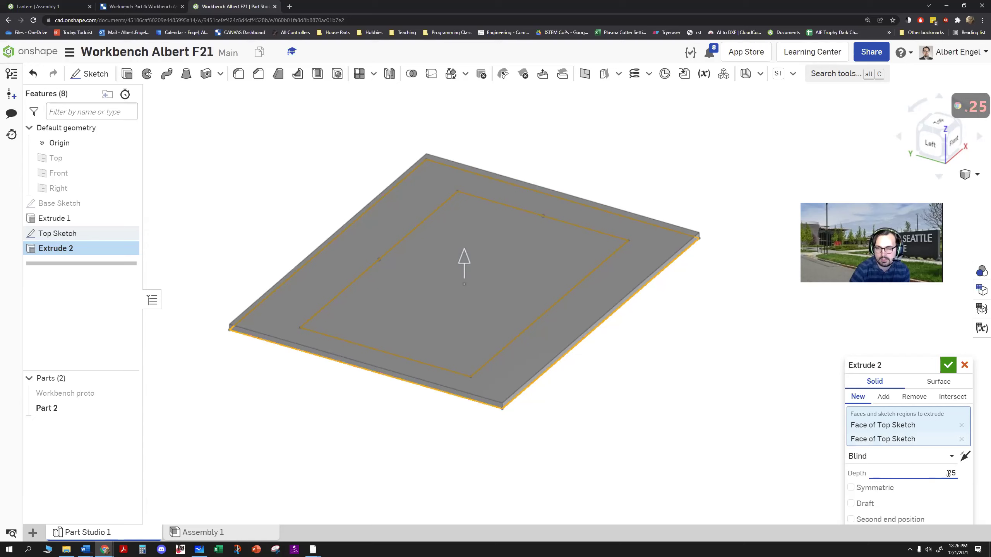
pyautogui.click(948, 366)
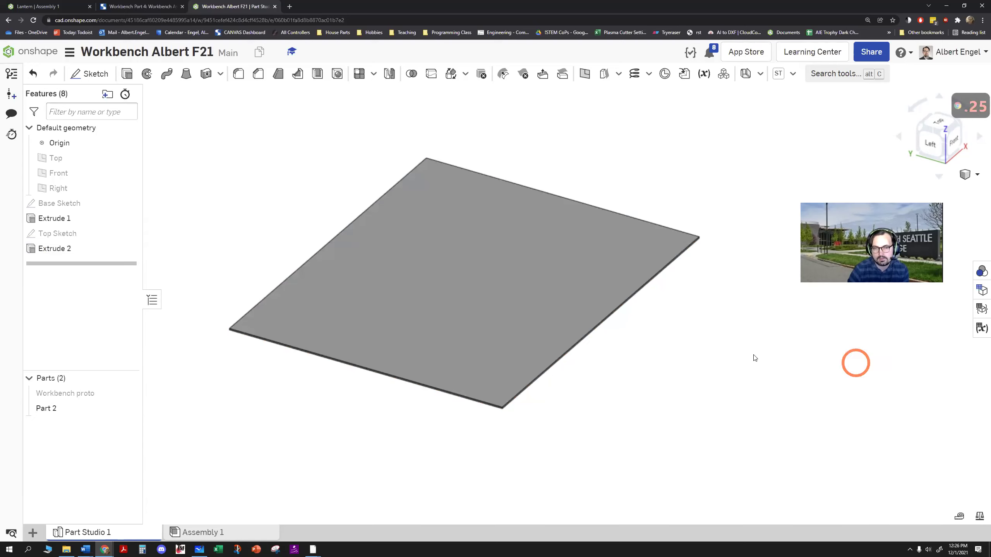
# - Rename the extruded tabletop part as Top of workbench
pyautogui.scroll(-3, 634, 353)
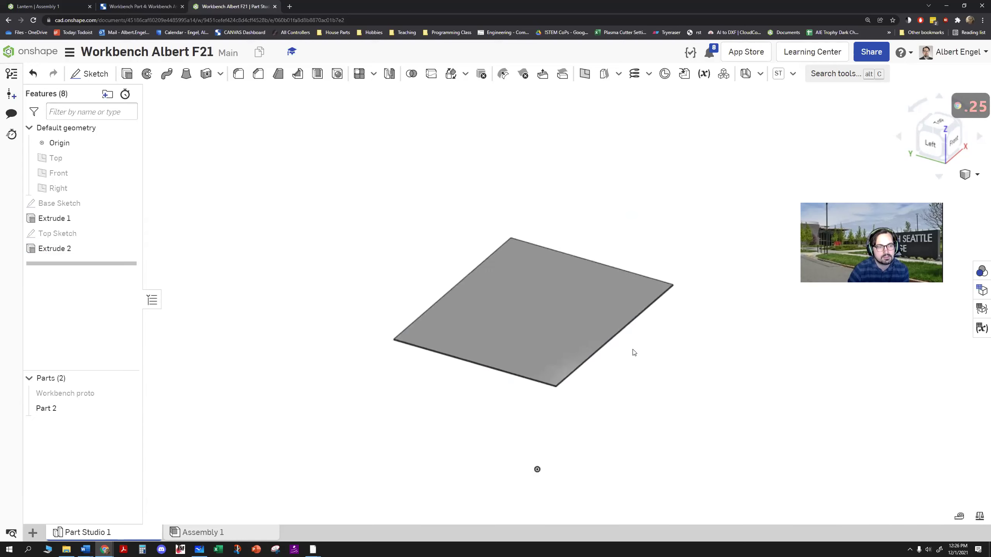
pyautogui.click(58, 409)
pyautogui.rightClick(60, 410)
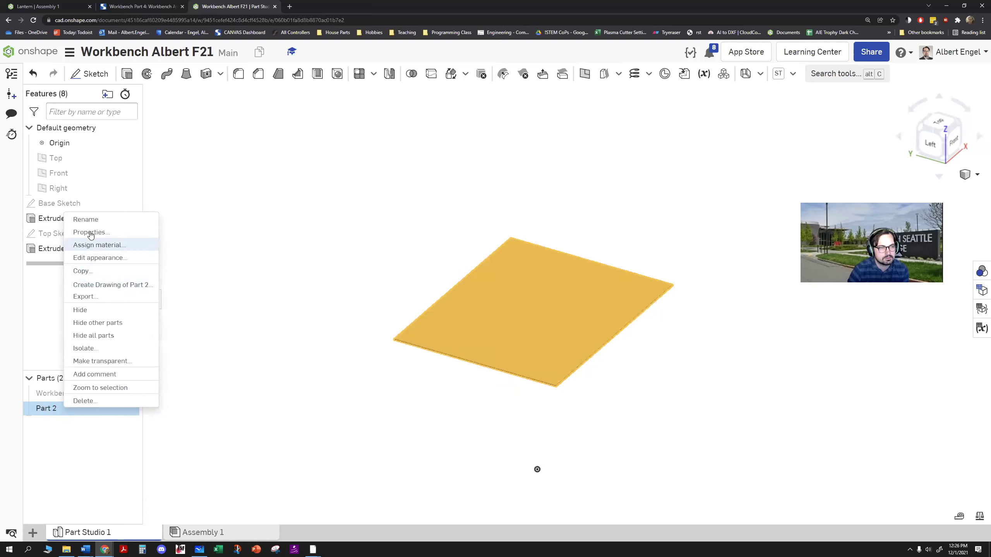
pyautogui.click(88, 219)
pyautogui.write('Top o')
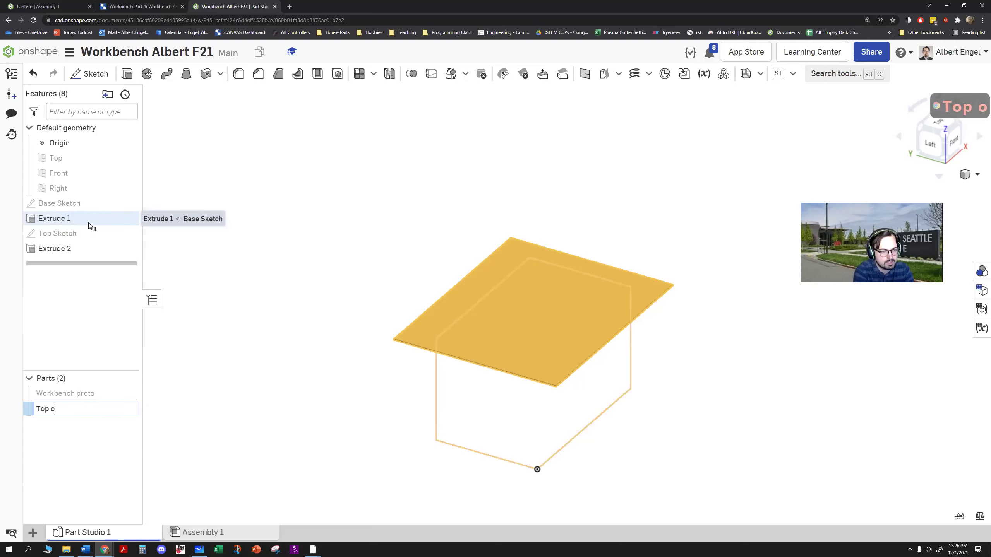
pyautogui.press('BackSpace')
pyautogui.write('of w')
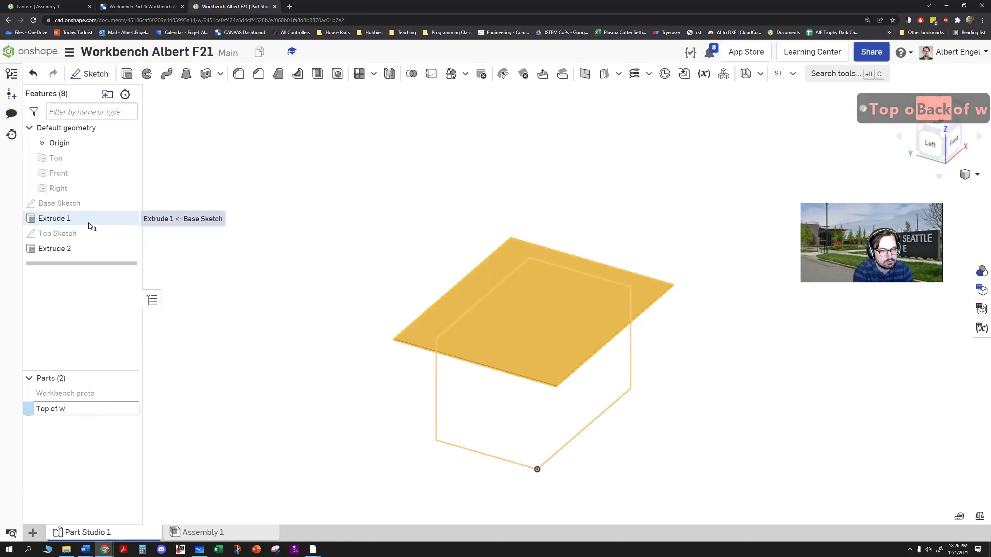
pyautogui.write('orkbench')
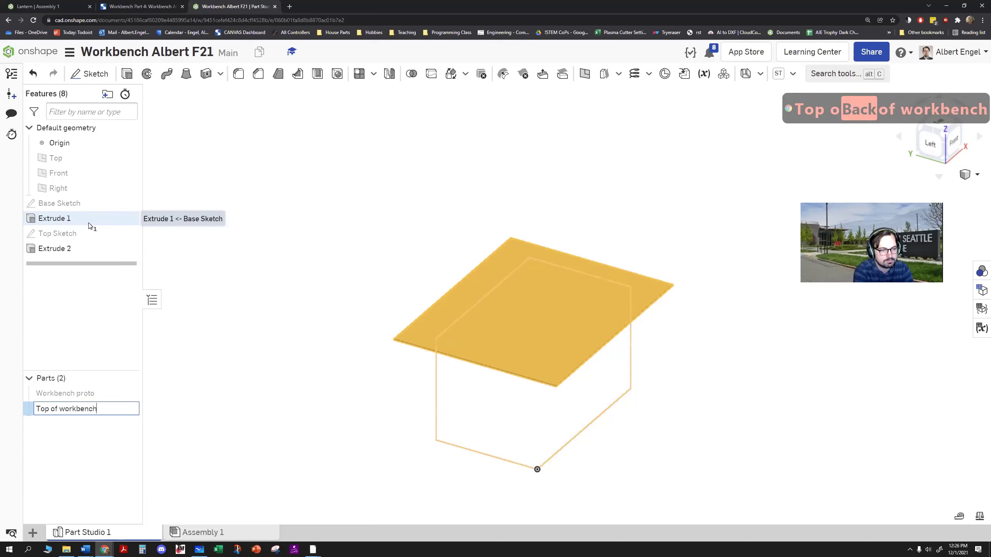
pyautogui.press('Return')
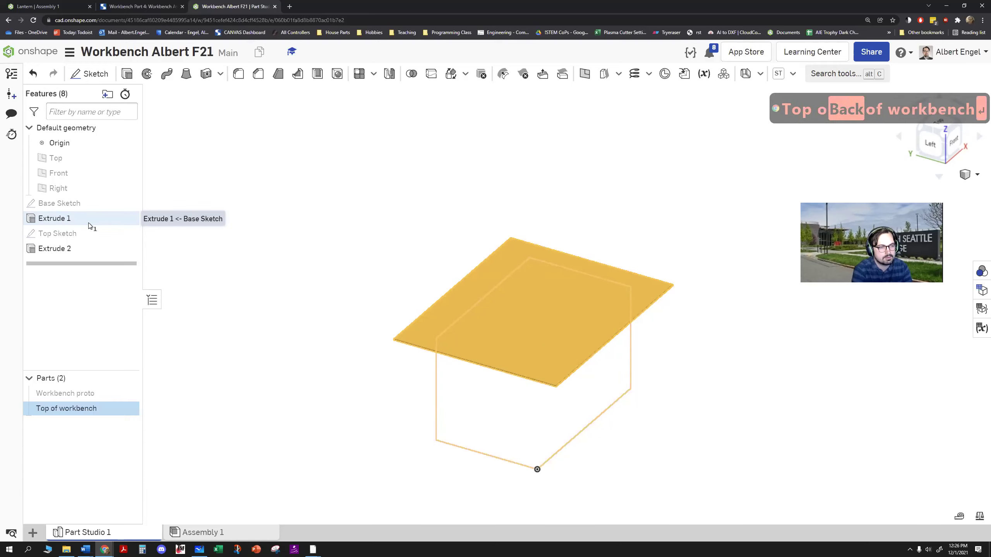
# - Show the hidden Workbench proto part again and inspect the base and tabletop together from several angles
pyautogui.click(135, 394)
pyautogui.click(293, 402)
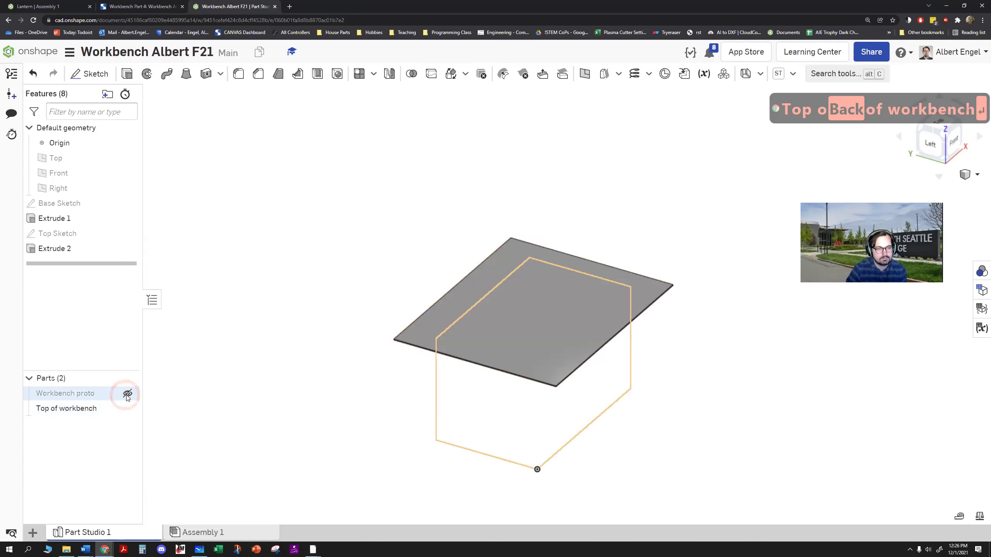
pyautogui.click(128, 394)
pyautogui.moveTo(321, 421); pyautogui.dragTo(564, 419, button='right')
pyautogui.scroll(3, 513, 339)
pyautogui.moveTo(610, 356); pyautogui.dragTo(549, 392, button='right')
pyautogui.scroll(-3, 536, 406)
pyautogui.moveTo(537, 426); pyautogui.dragTo(611, 437, button='right')
# - Switch to the Canvas assignment page and review its example submittals, bench drawing and material notes
pyautogui.click(135, 6)
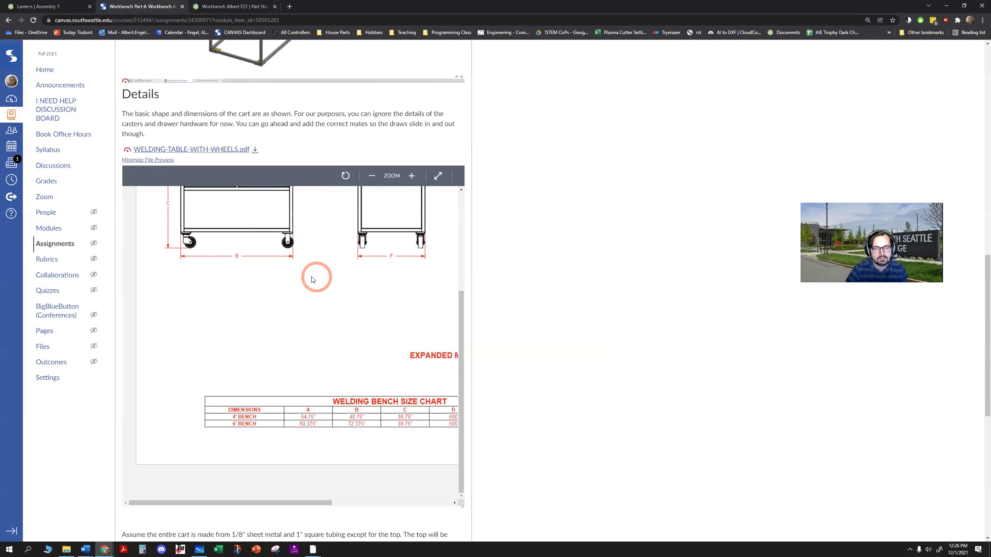
pyautogui.scroll(10, 313, 280)
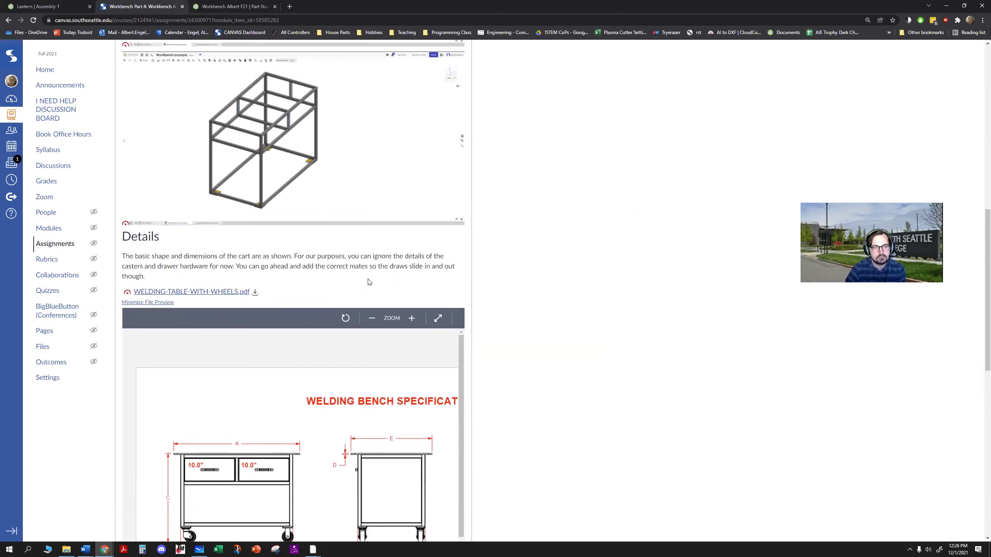
pyautogui.scroll(10, 368, 282)
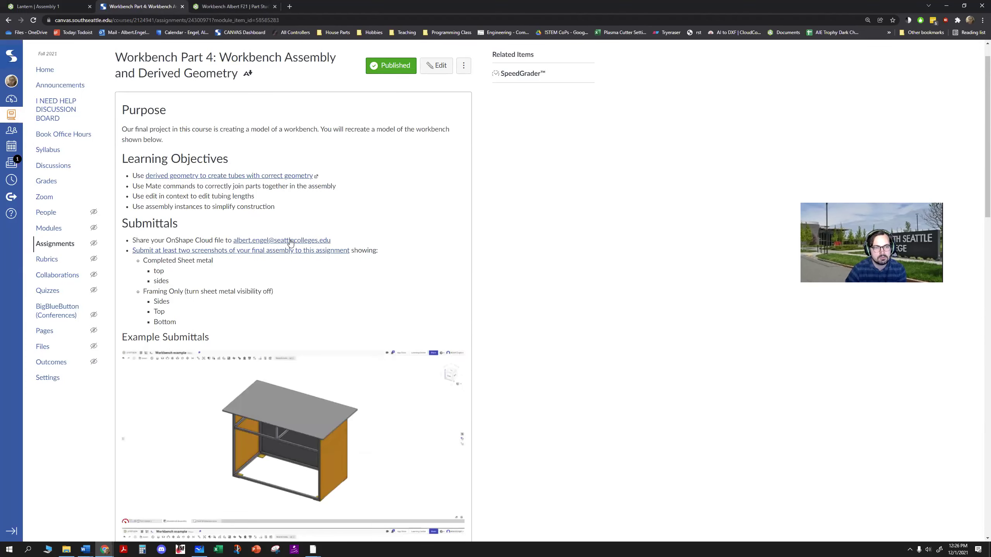
pyautogui.scroll(-15, 337, 309)
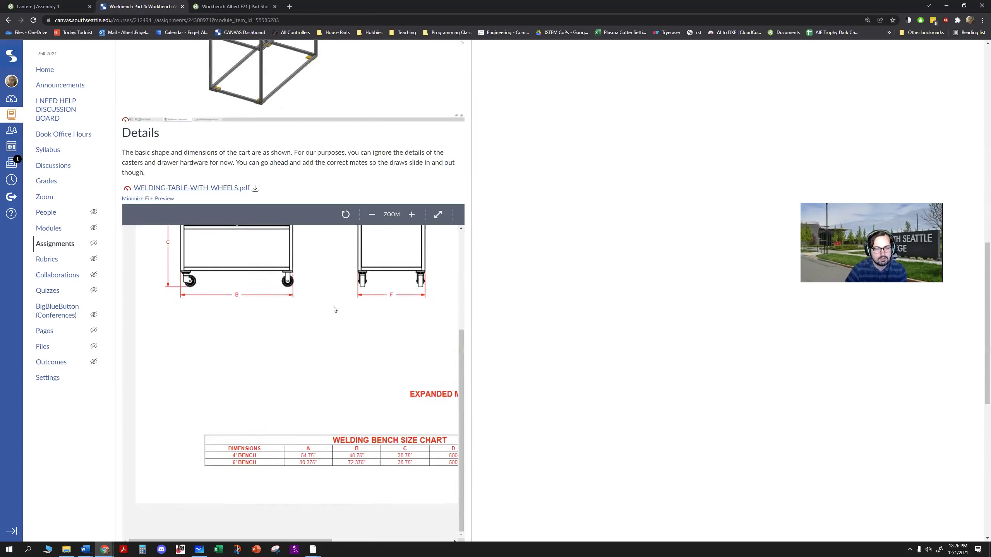
pyautogui.scroll(-3, 425, 333)
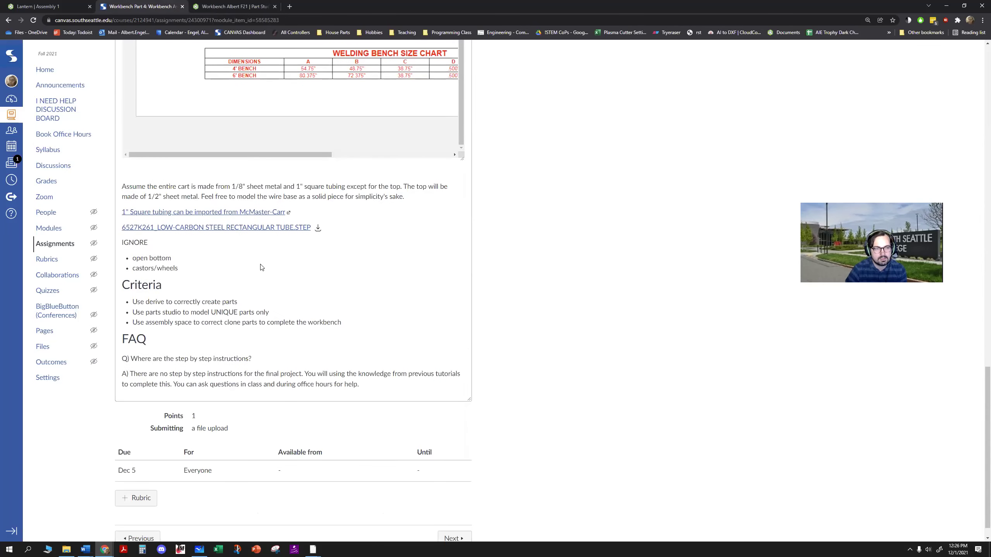
# - Open the assignment's McMaster-Carr 1" square tubing link in a new browser tab, examine the tube's product page and return to the assignment
pyautogui.rightClick(202, 214)
pyautogui.click(234, 218)
pyautogui.click(231, 6)
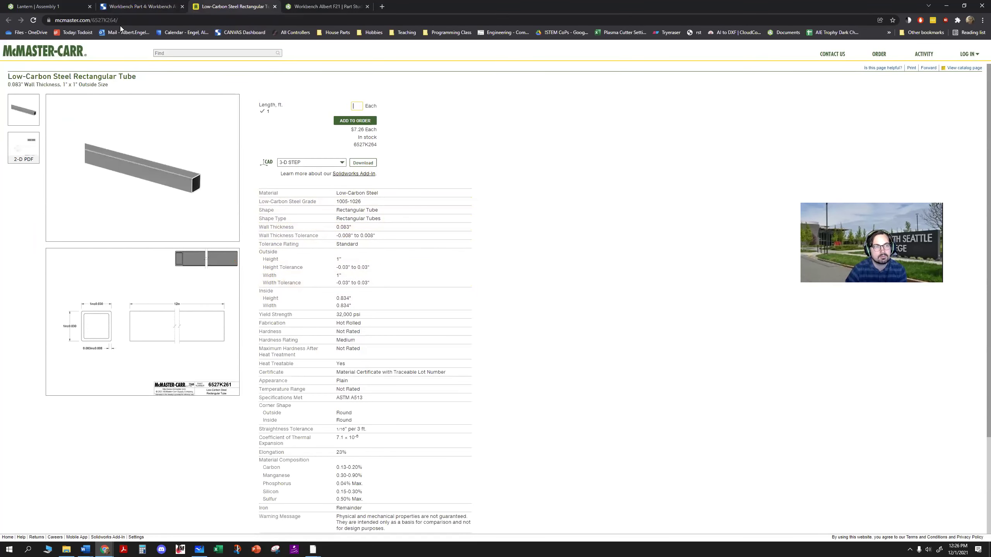
pyautogui.click(141, 7)
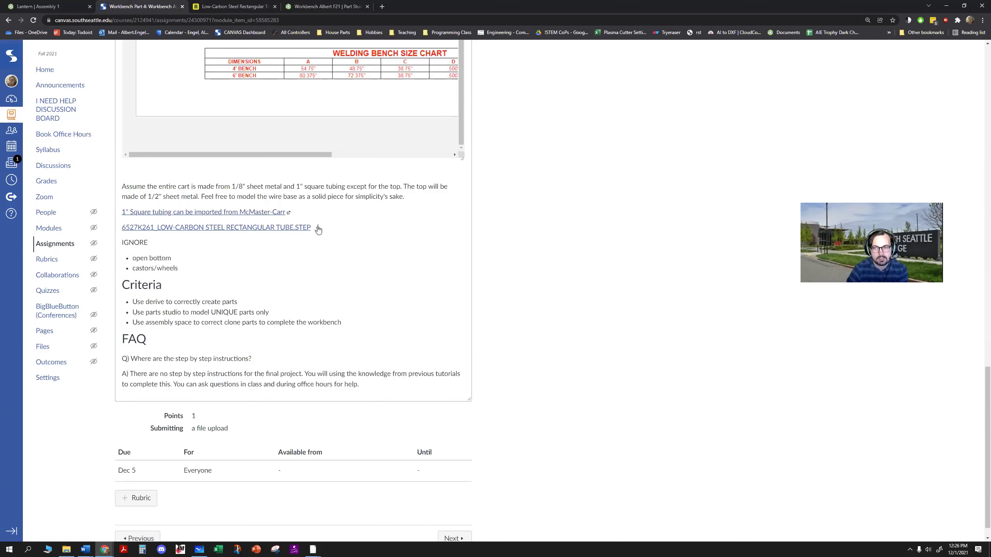
pyautogui.hotkey('ctrl', 'Tab')
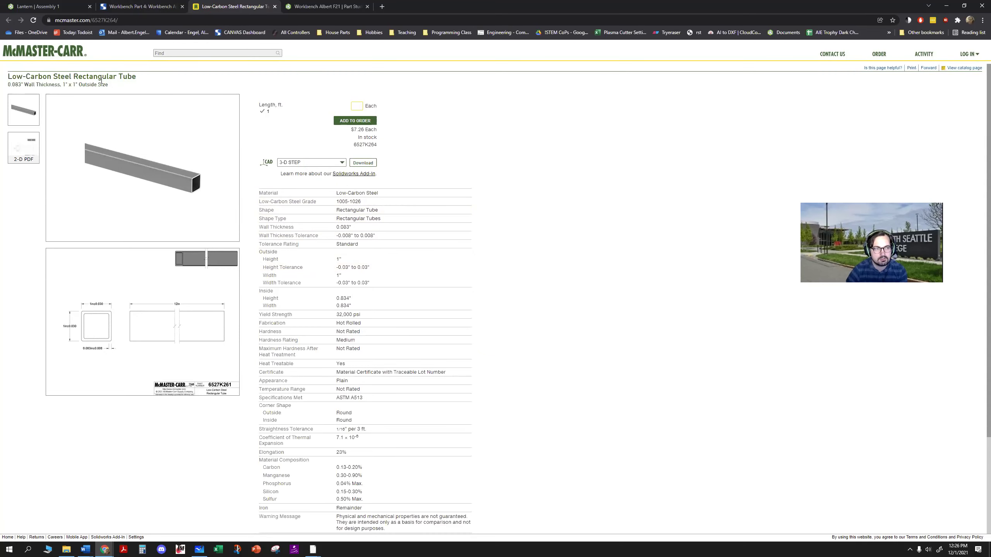
pyautogui.click(111, 6)
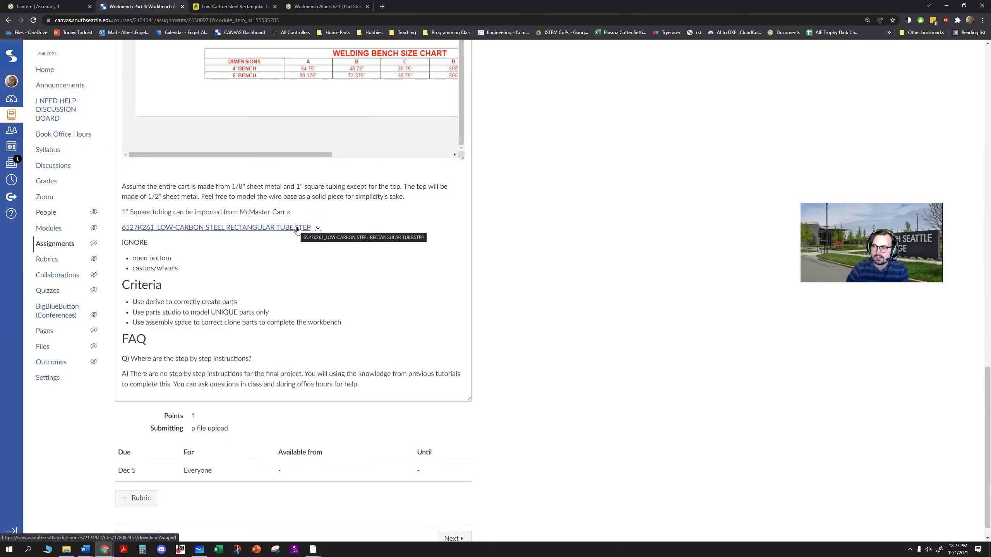
# - Download 6527K261_LOW-CARBON STEEL RECTANGULAR TUBE.STEP from the assignment page into the Downloads folder
pyautogui.click(317, 228)
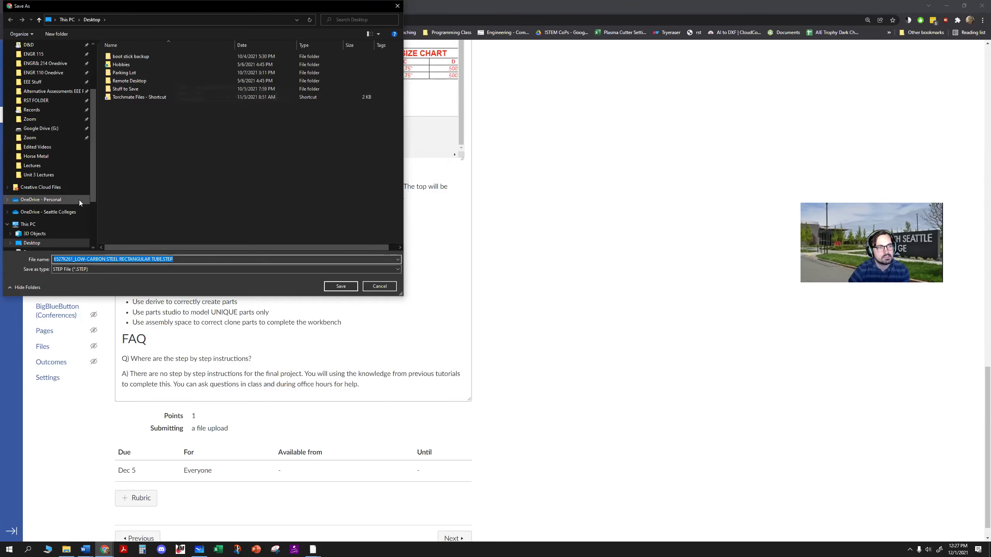
pyautogui.scroll(-1, 46, 248)
pyautogui.click(35, 243)
pyautogui.click(341, 287)
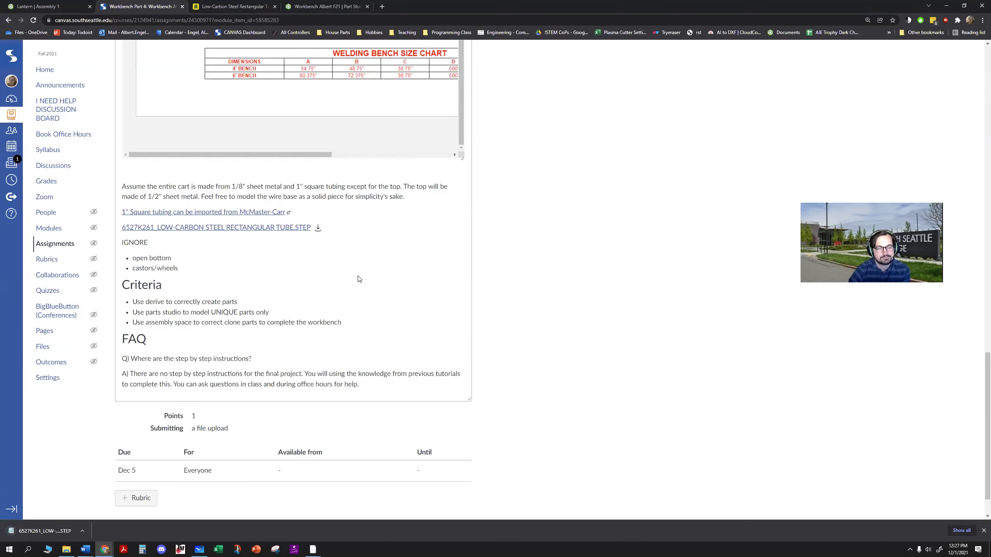
# - Switch to the Onshape workbench document and import the downloaded 6527K261_LOW-CARBON STEEL RECTANGULAR TUBE.STEP using Import to this document
pyautogui.click(318, 8)
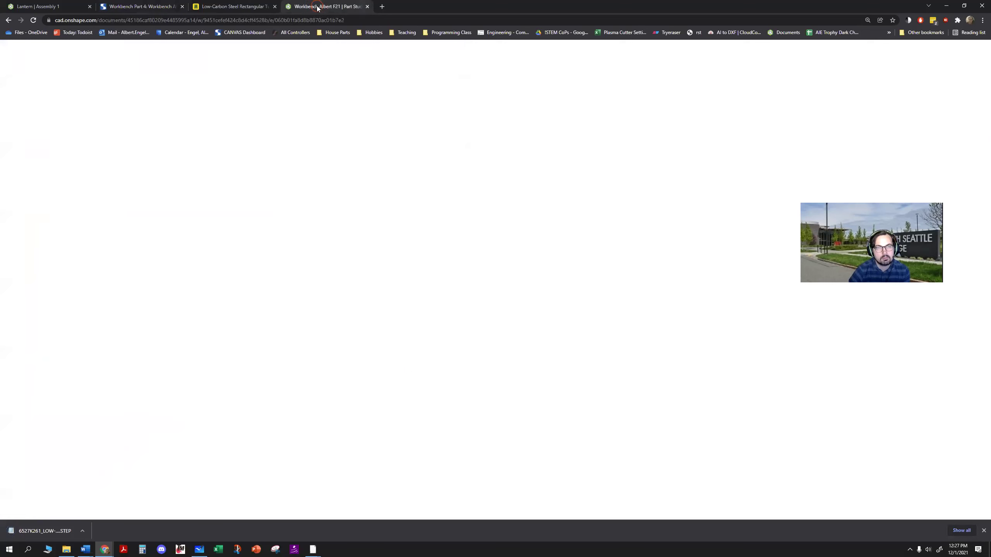
pyautogui.moveTo(626, 238); pyautogui.dragTo(605, 239, button='right')
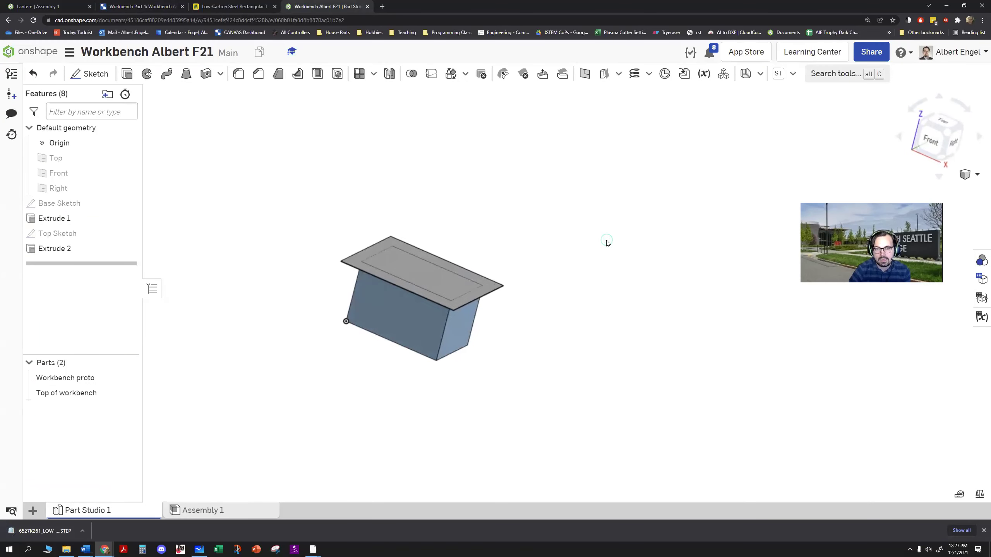
pyautogui.click(34, 511)
pyautogui.click(58, 492)
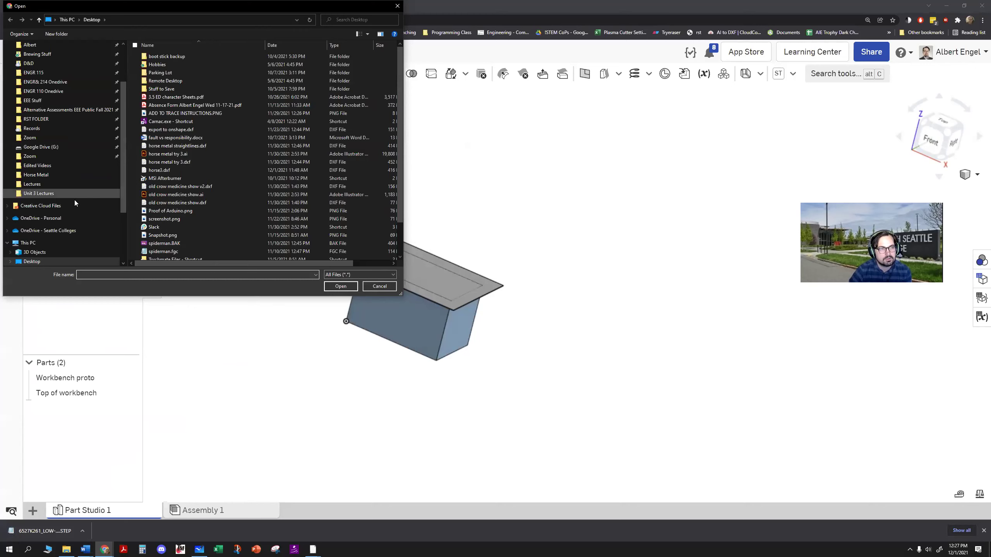
pyautogui.scroll(-2, 64, 223)
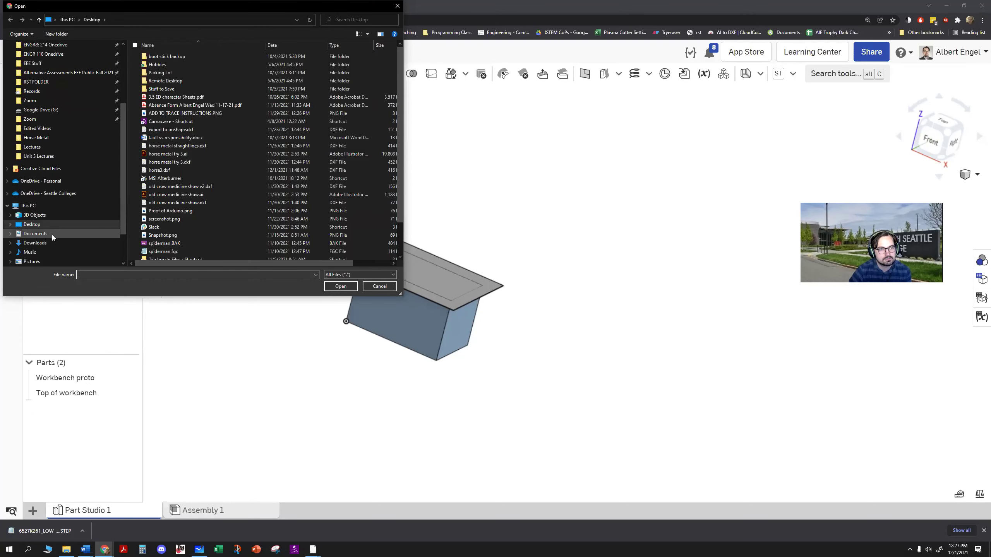
pyautogui.click(37, 243)
pyautogui.click(164, 119)
pyautogui.click(202, 67)
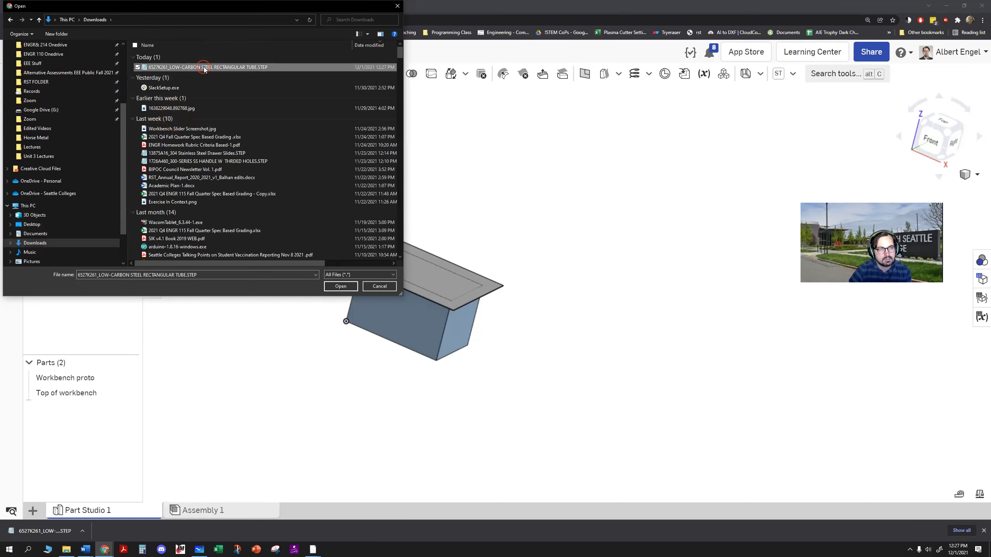
pyautogui.click(343, 290)
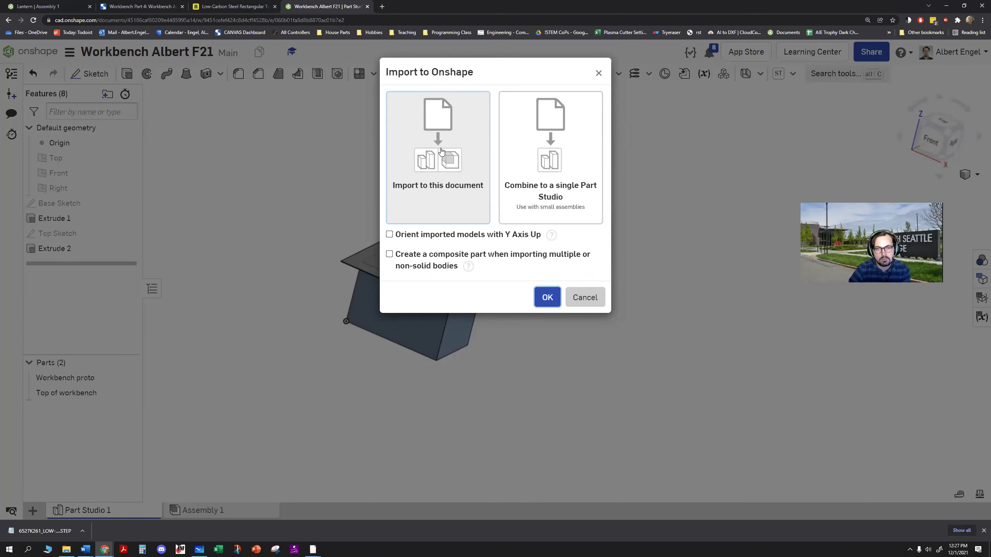
pyautogui.click(555, 306)
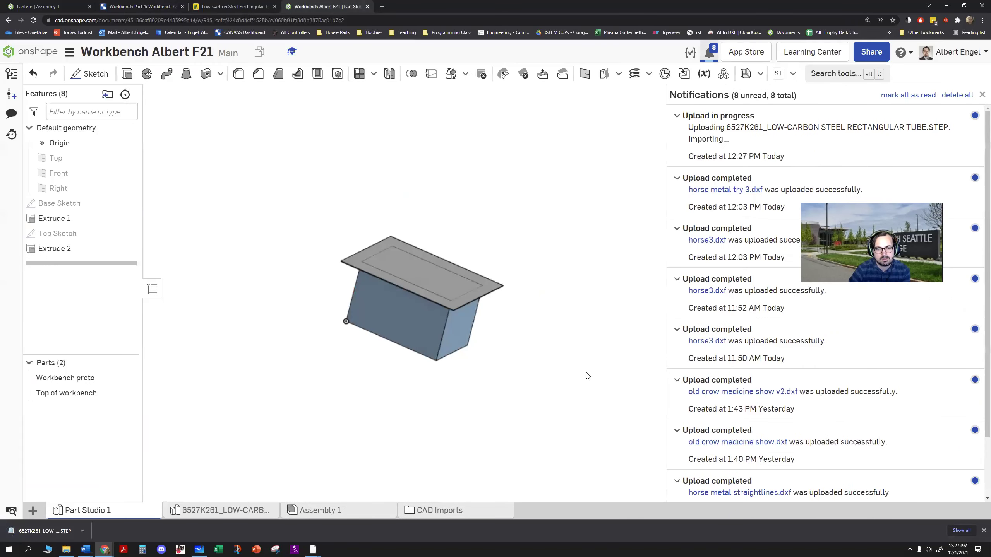
# - Open the imported tube's part studio and rename that part studio as Tube
pyautogui.click(217, 511)
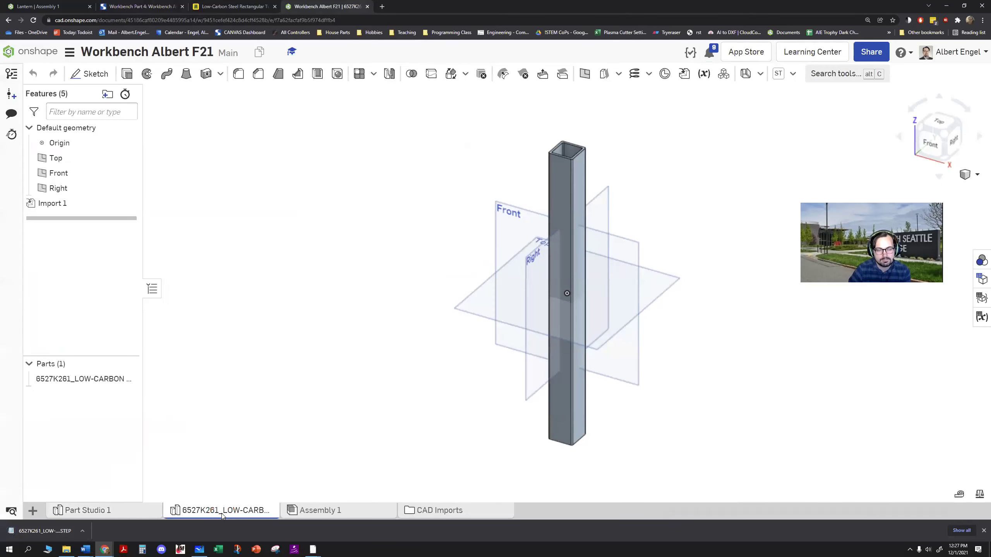
pyautogui.rightClick(222, 511)
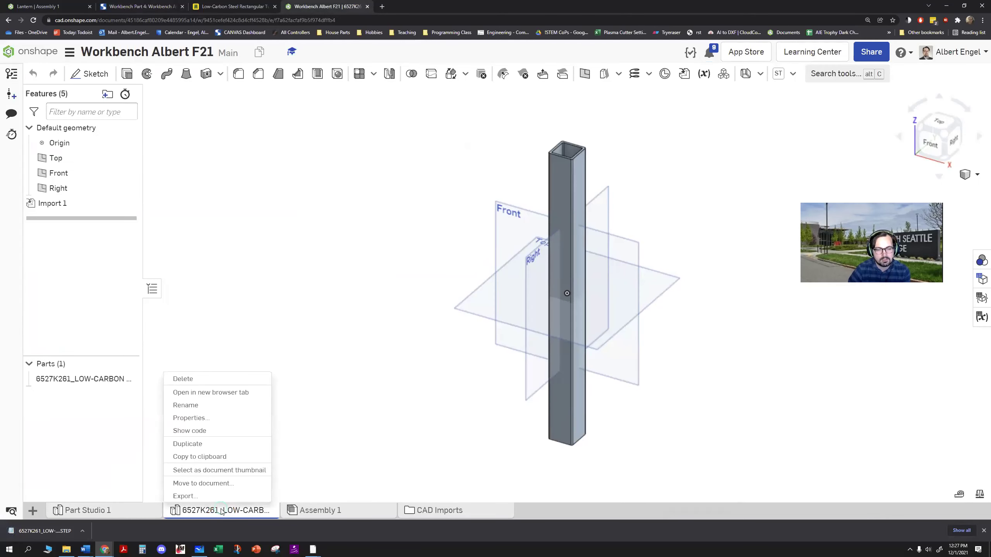
pyautogui.click(203, 407)
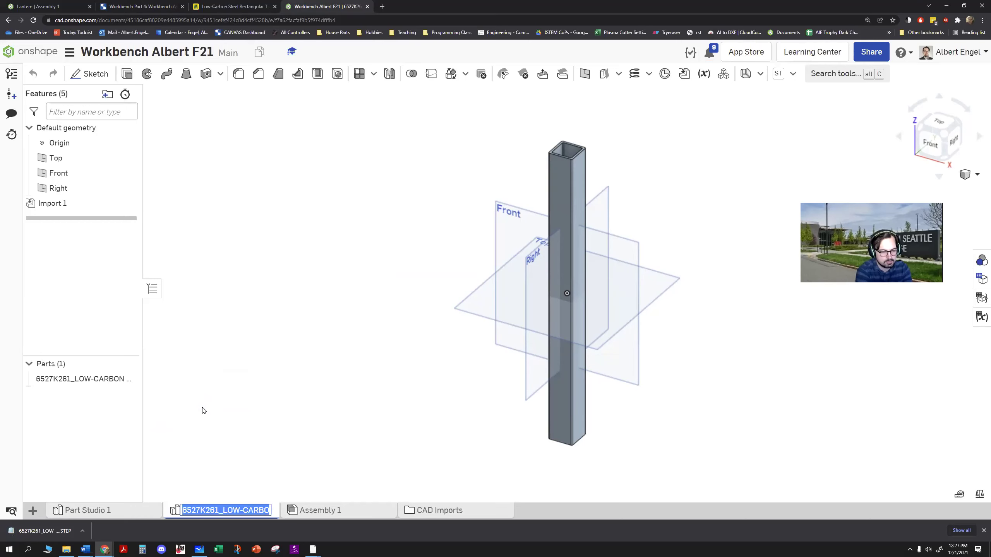
pyautogui.write('Tube')
pyautogui.press('Return')
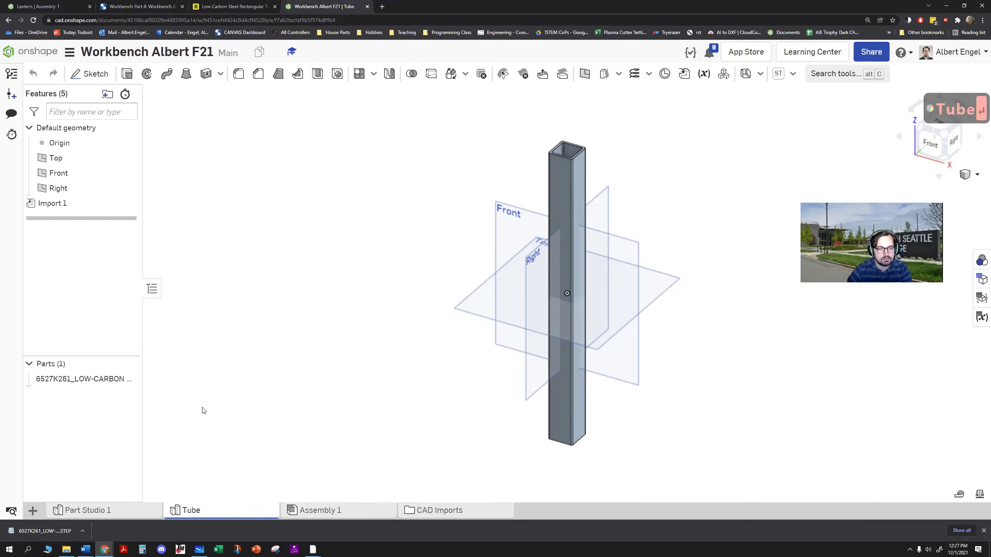
# - Rename the imported tube part as 1" Tube
pyautogui.rightClick(88, 379)
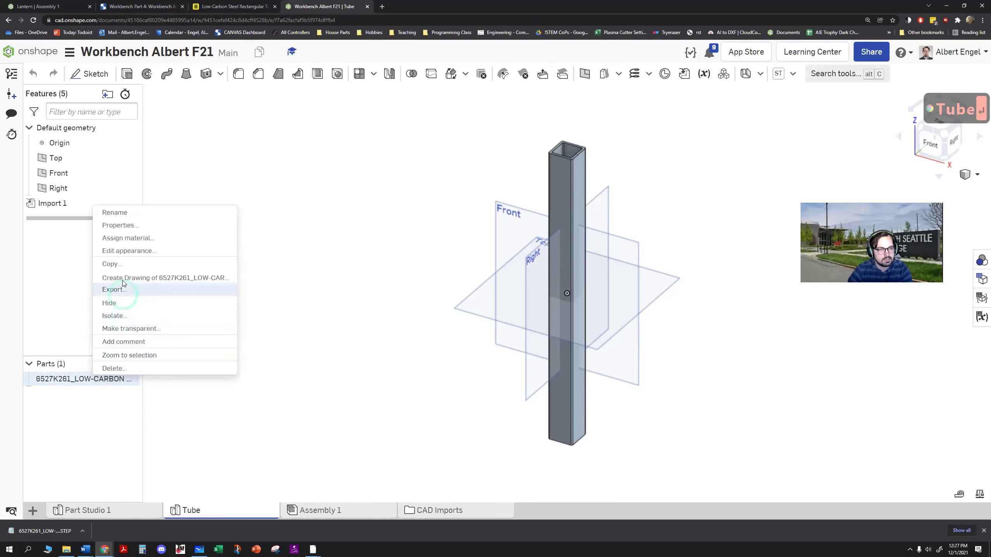
pyautogui.click(116, 212)
pyautogui.write('T')
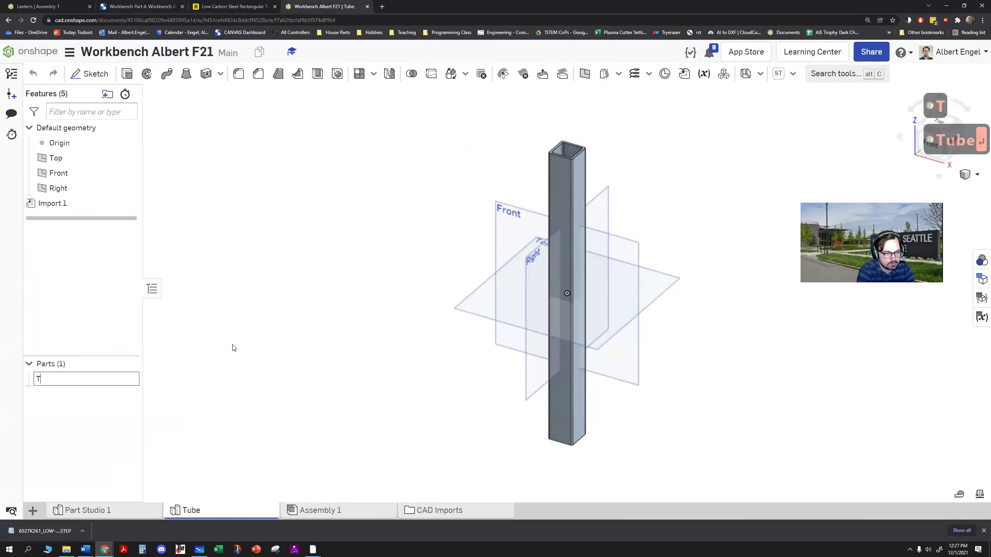
pyautogui.write('ube')
pyautogui.press('BackSpace')
pyautogui.press('BackSpace')
pyautogui.press('BackSpace')
pyautogui.press('BackSpace')
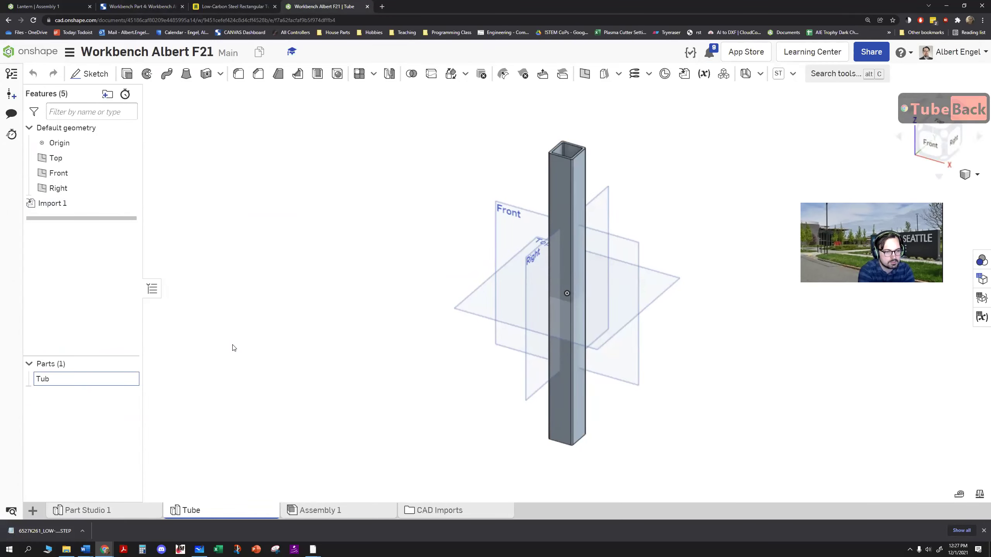
pyautogui.write('1" Tu')
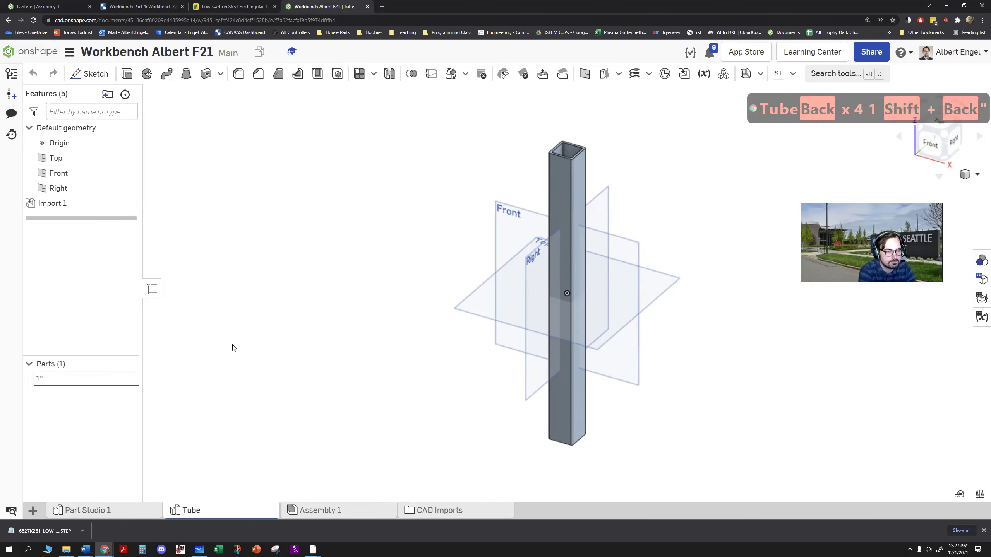
pyautogui.press('Return')
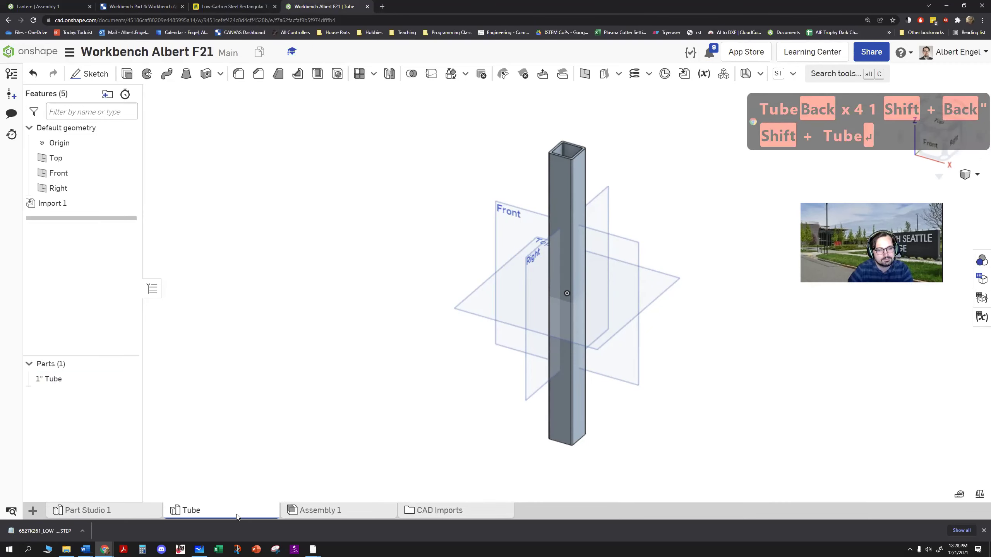
# - Rename the Tube part studio as 1" Tube
pyautogui.rightClick(196, 512)
pyautogui.click(199, 410)
pyautogui.click(184, 509)
pyautogui.write('1')
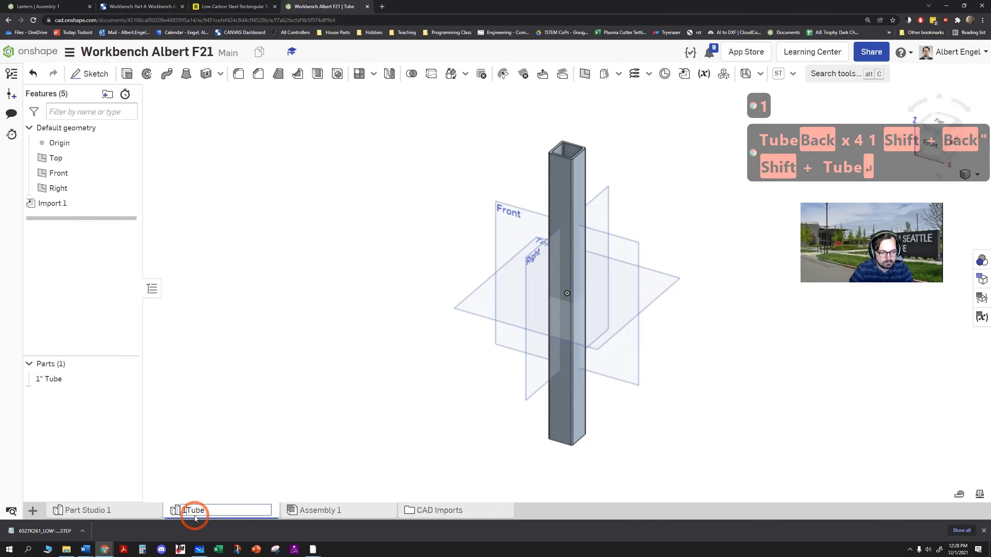
pyautogui.write('"')
pyautogui.press('Return')
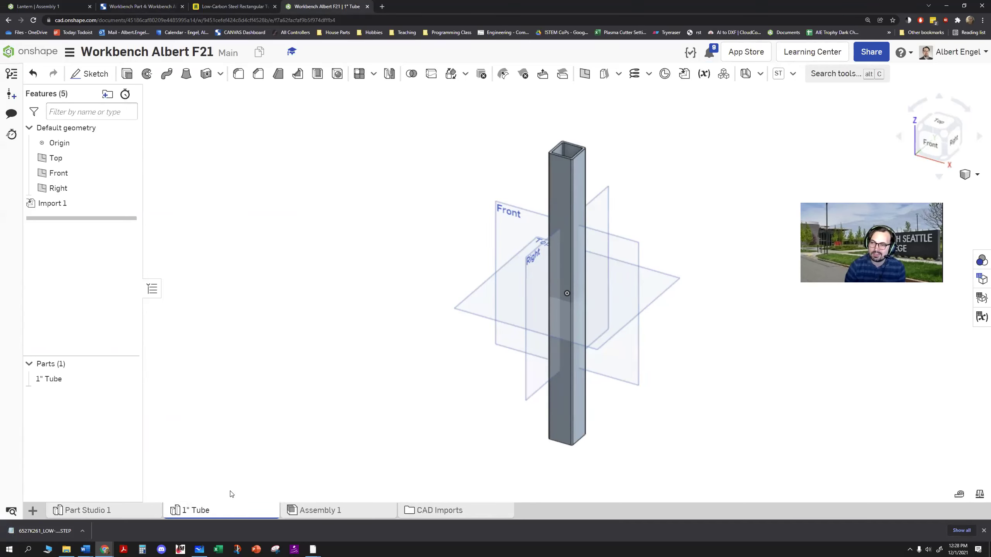
# - Compare the workbench model in Part Studio 1 with the front, side and 3D views in the assignment's bench drawing
pyautogui.click(112, 511)
pyautogui.scroll(5, 464, 352)
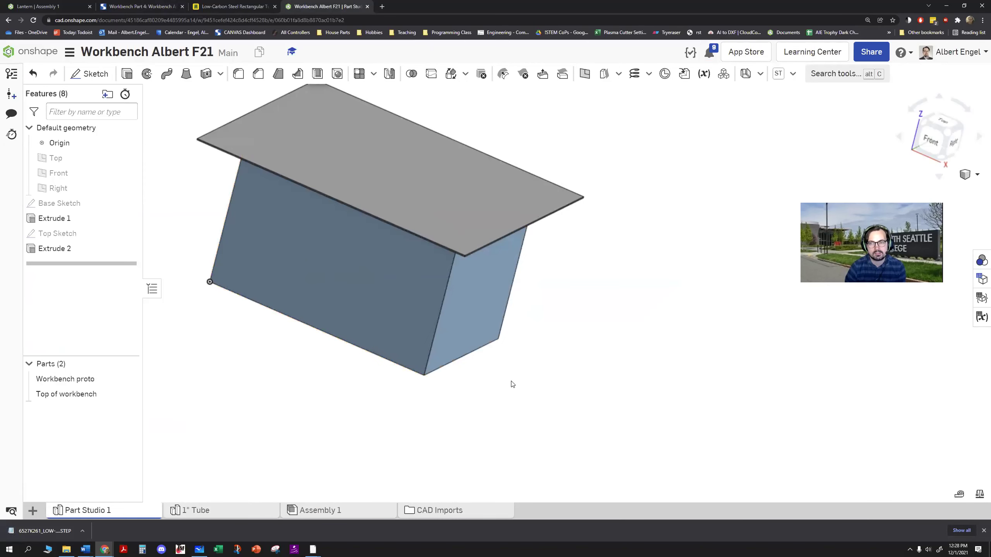
pyautogui.scroll(-2, 557, 370)
pyautogui.moveTo(585, 365); pyautogui.dragTo(579, 332, button='right')
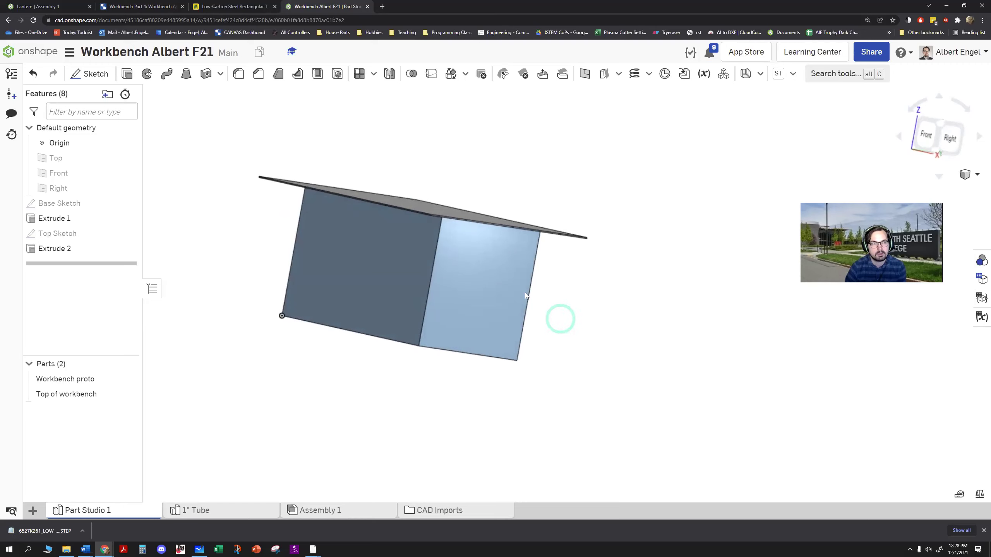
pyautogui.click(140, 6)
pyautogui.scroll(6, 328, 200)
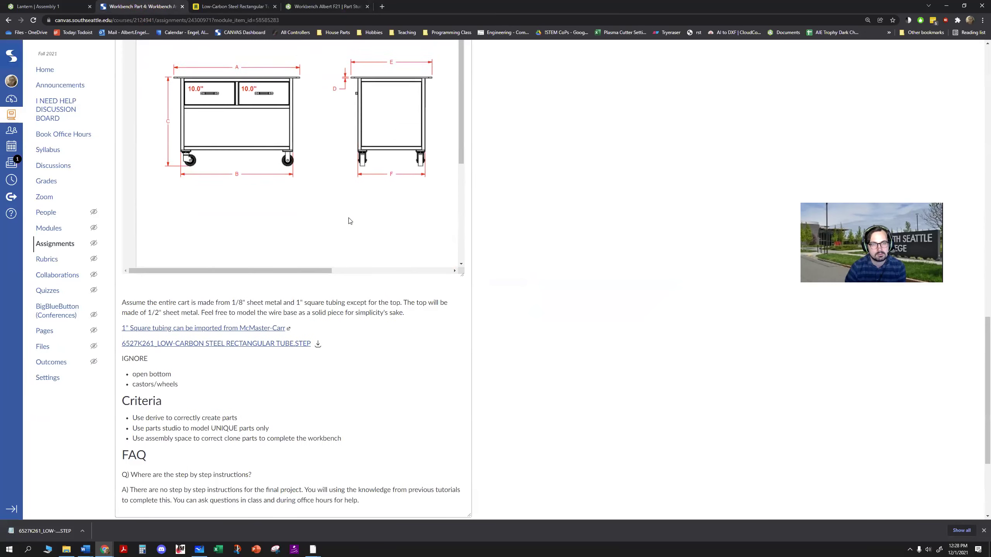
pyautogui.moveTo(313, 270)
pyautogui.mouseDown()
pyautogui.moveTo(391, 278)
pyautogui.moveTo(351, 239)
pyautogui.moveTo(281, 82)
pyautogui.moveTo(274, 88)
pyautogui.mouseUp()
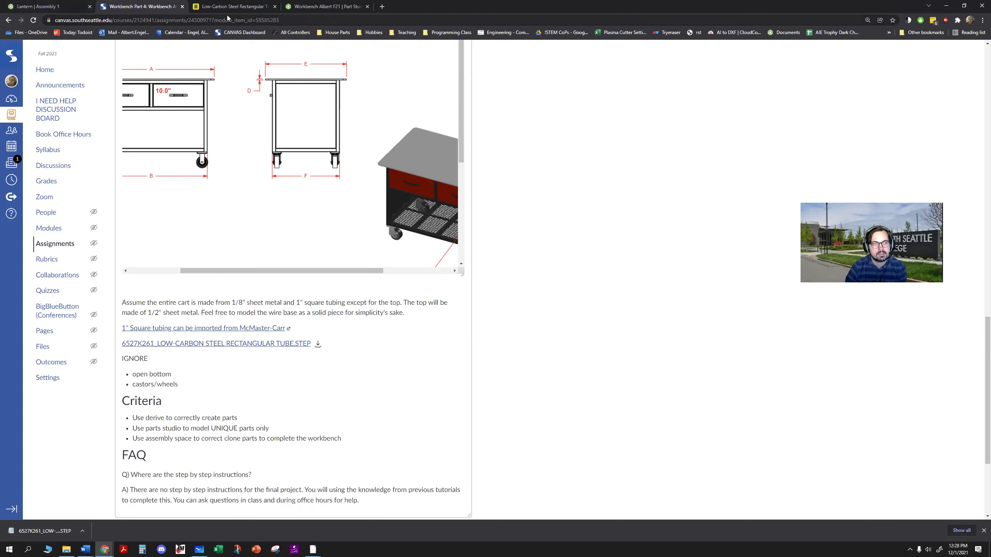
pyautogui.click(310, 6)
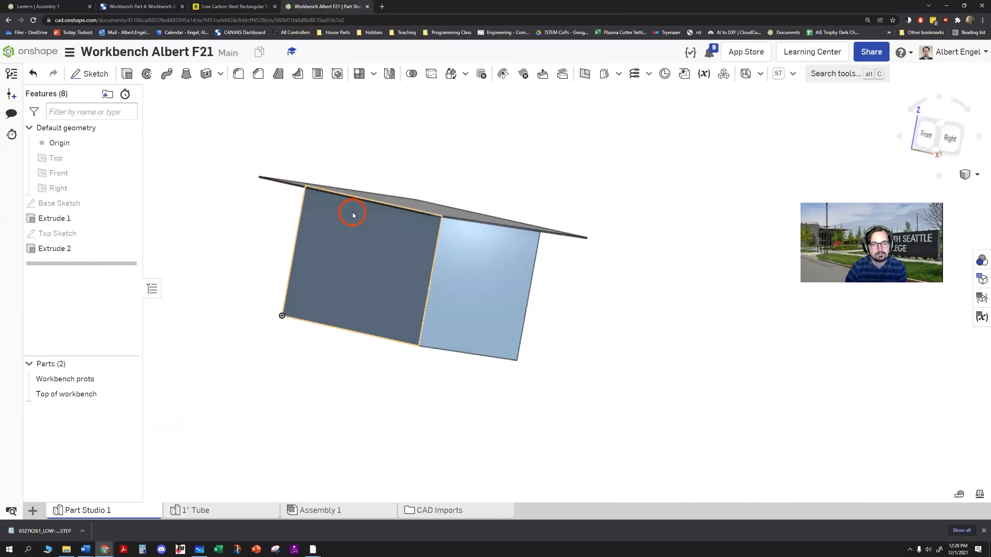
pyautogui.scroll(-2, 352, 210)
pyautogui.scroll(-1, 360, 268)
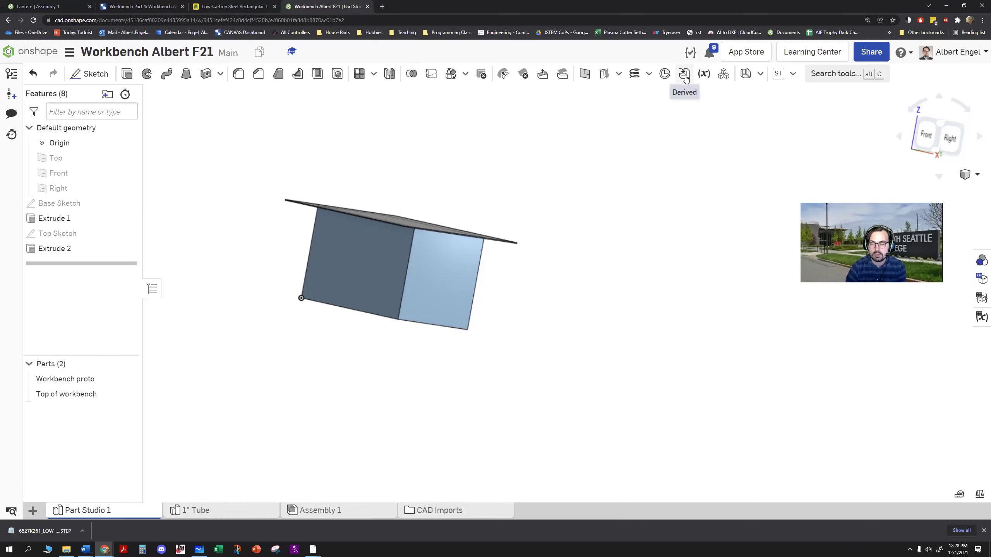
# - Derive the 1" Tube part from the current document into Part Studio 1
pyautogui.moveTo(686, 78)
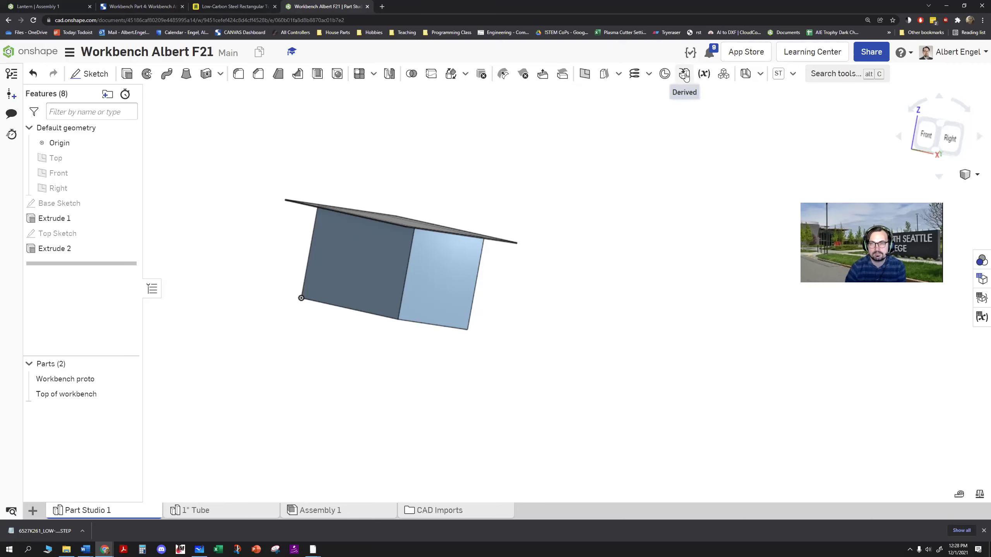
pyautogui.click(684, 74)
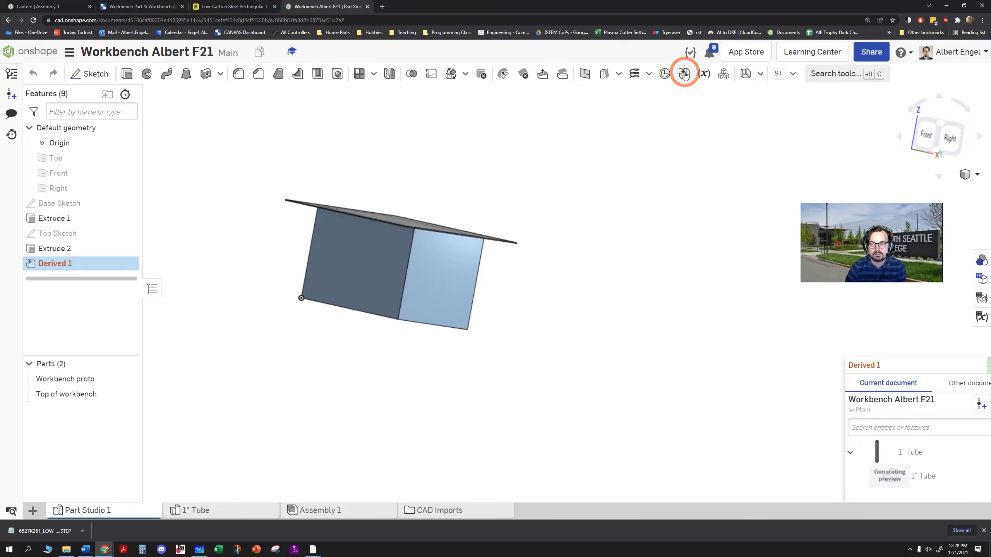
pyautogui.moveTo(920, 360); pyautogui.dragTo(653, 197)
pyautogui.click(804, 315)
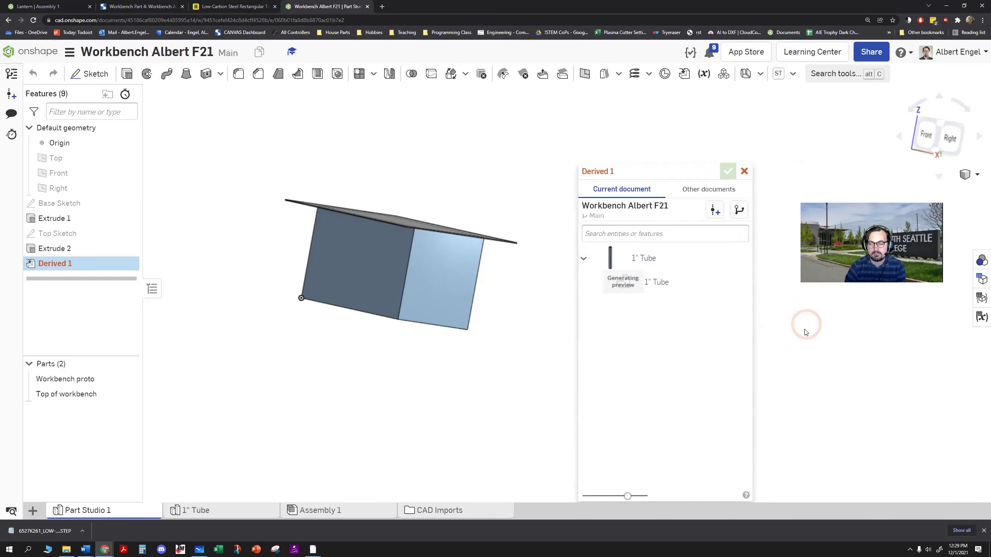
pyautogui.click(666, 286)
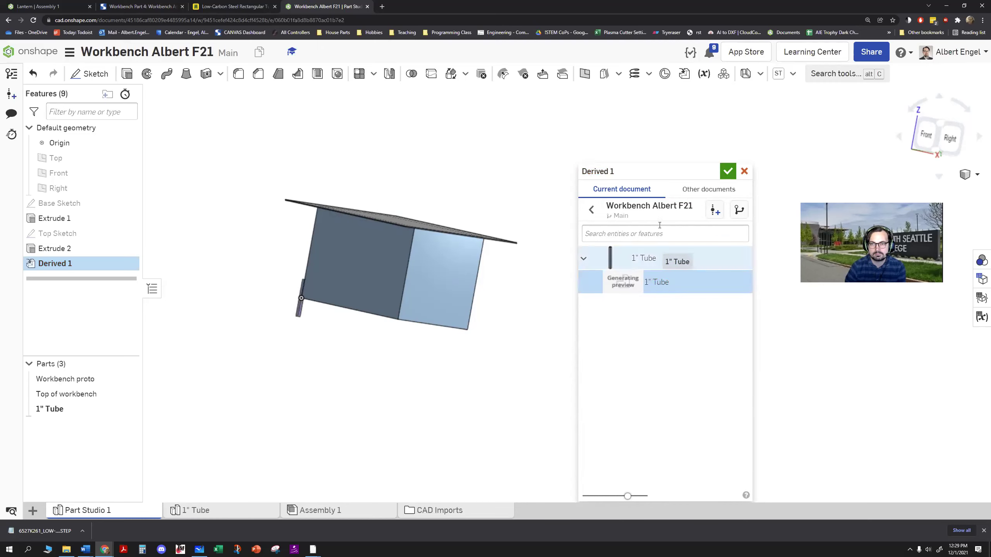
pyautogui.click(727, 173)
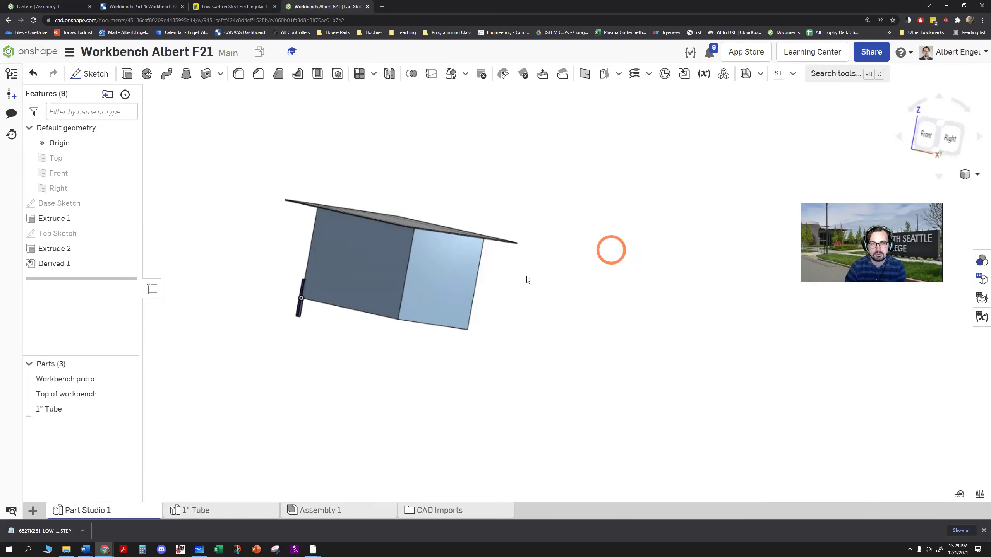
# - Examine where the derived 1" tube sits relative to the corner of the workbench base
pyautogui.moveTo(296, 310)
pyautogui.mouseDown()
pyautogui.moveTo(410, 339)
pyautogui.moveTo(259, 345)
pyautogui.moveTo(292, 312)
pyautogui.mouseUp()
pyautogui.click(284, 318)
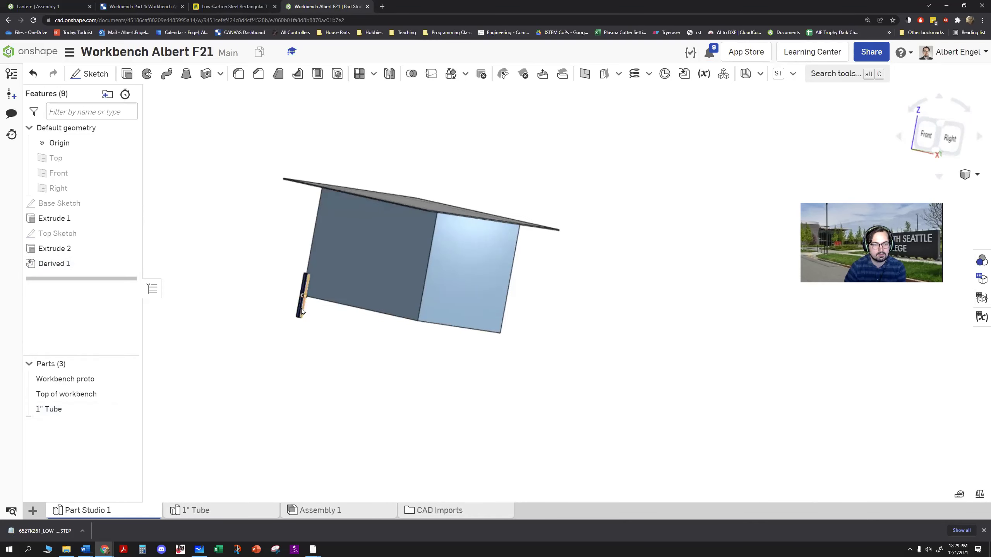
pyautogui.scroll(5, 289, 313)
pyautogui.scroll(3, 306, 310)
pyautogui.moveTo(308, 309)
pyautogui.mouseDown()
pyautogui.moveTo(371, 330)
pyautogui.moveTo(322, 319)
pyautogui.mouseUp()
pyautogui.scroll(2, 324, 322)
pyautogui.scroll(-6, 324, 323)
pyautogui.scroll(2, 303, 291)
pyautogui.scroll(-2, 286, 235)
pyautogui.moveTo(288, 259); pyautogui.dragTo(347, 299, button='right')
pyautogui.moveTo(290, 259); pyautogui.dragTo(345, 327, button='middle')
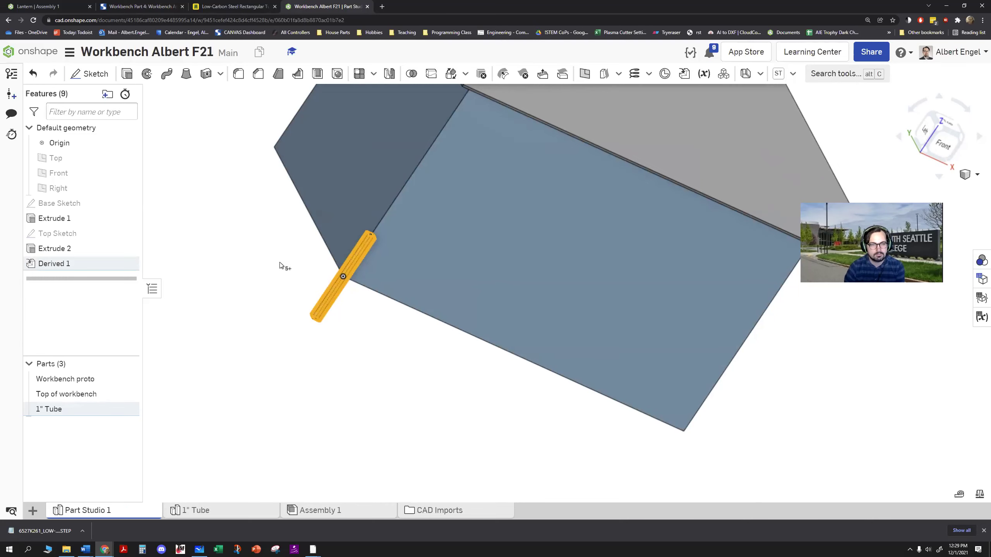
pyautogui.click(334, 317)
pyautogui.scroll(5, 315, 324)
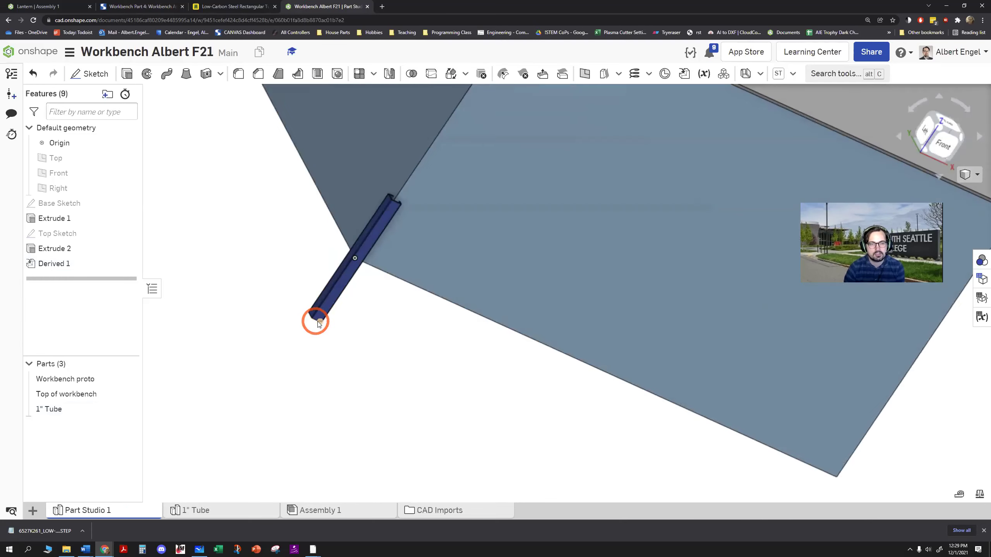
pyautogui.scroll(-1, 376, 304)
pyautogui.moveTo(392, 321); pyautogui.dragTo(387, 358, button='middle')
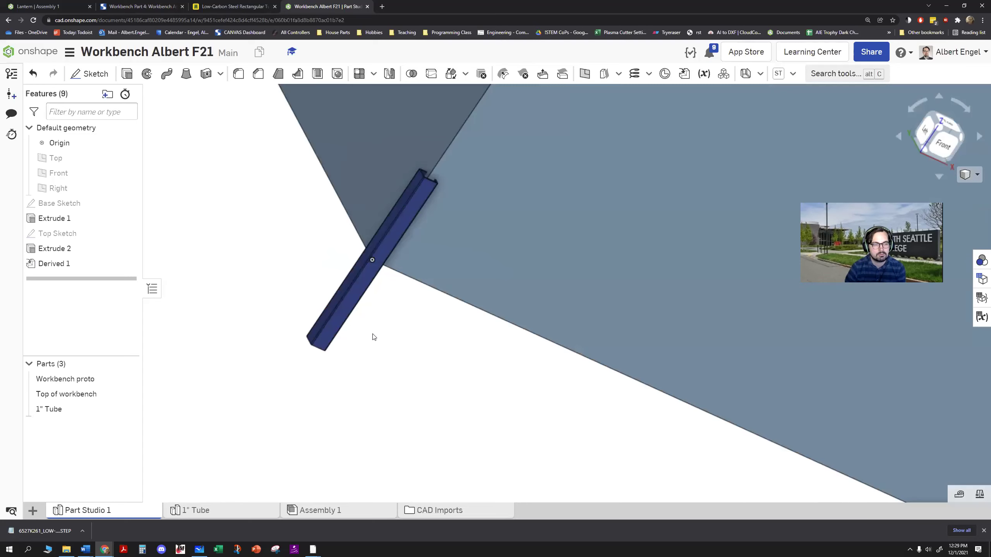
pyautogui.scroll(-5, 375, 339)
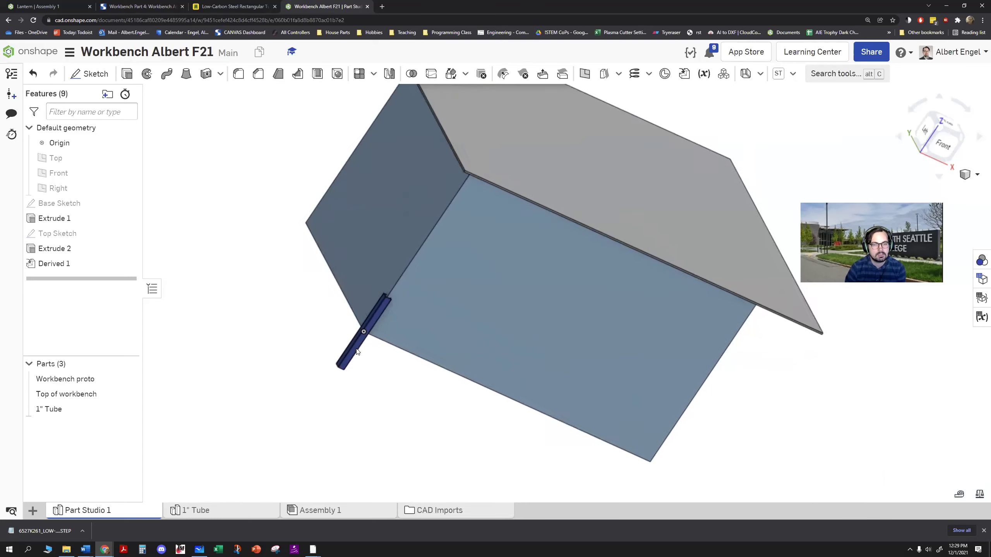
pyautogui.scroll(3, 357, 367)
pyautogui.scroll(2, 402, 401)
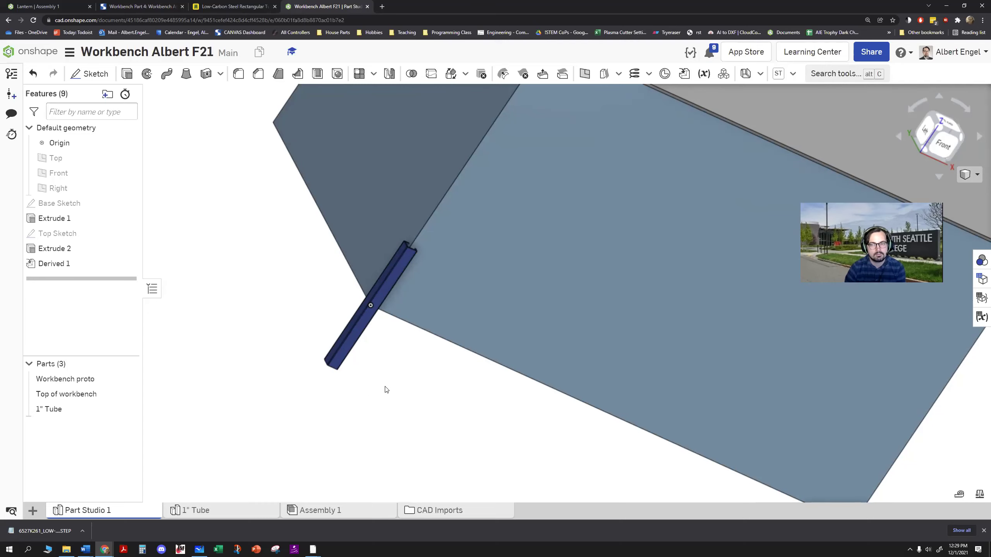
pyautogui.scroll(-3, 394, 375)
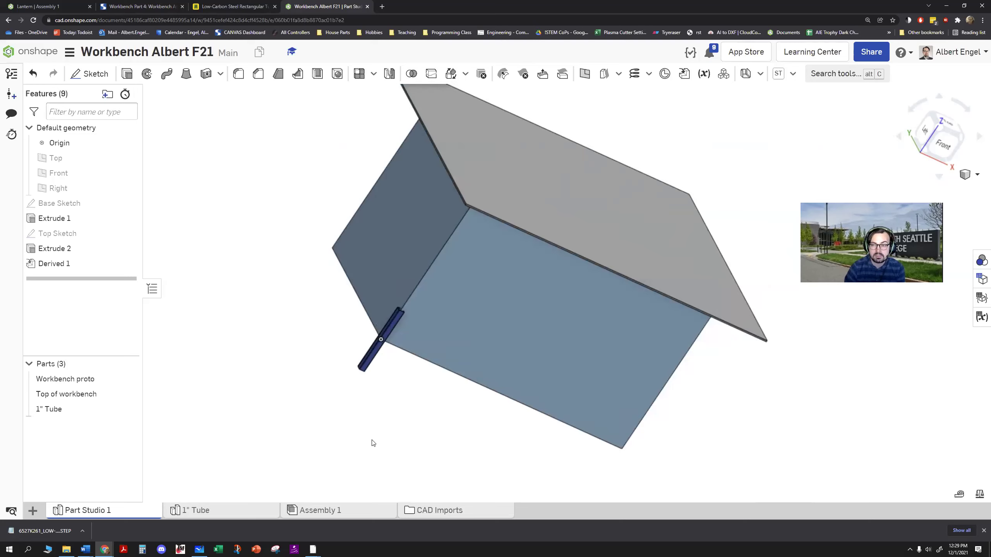
# - Reorder the document tabs so Assembly 1 directly follows Part Studio 1
pyautogui.moveTo(338, 518); pyautogui.dragTo(221, 515)
pyautogui.moveTo(78, 514)
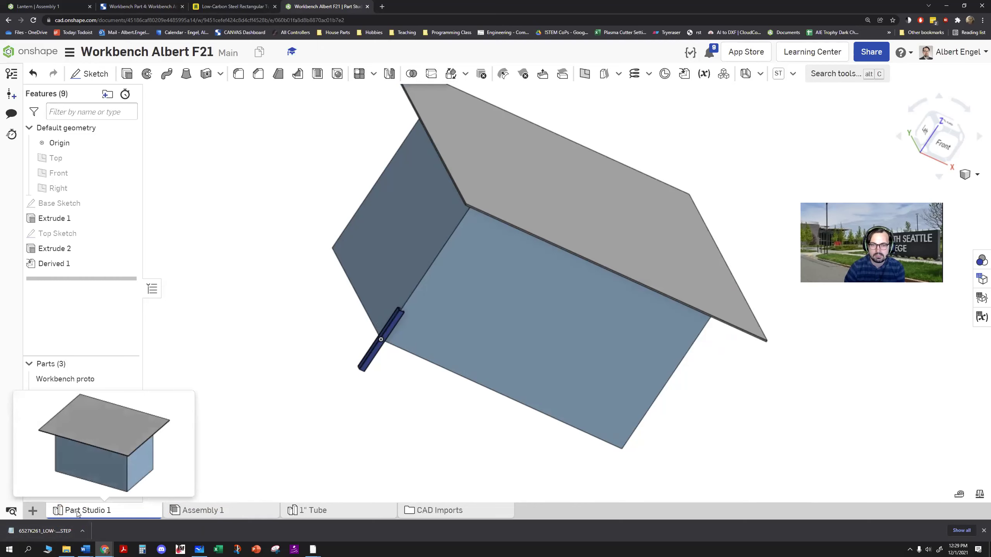
# - Insert the Workbench proto, Top of workbench and 1" Tube parts from Part Studio 1 into Assembly 1
pyautogui.moveTo(192, 515)
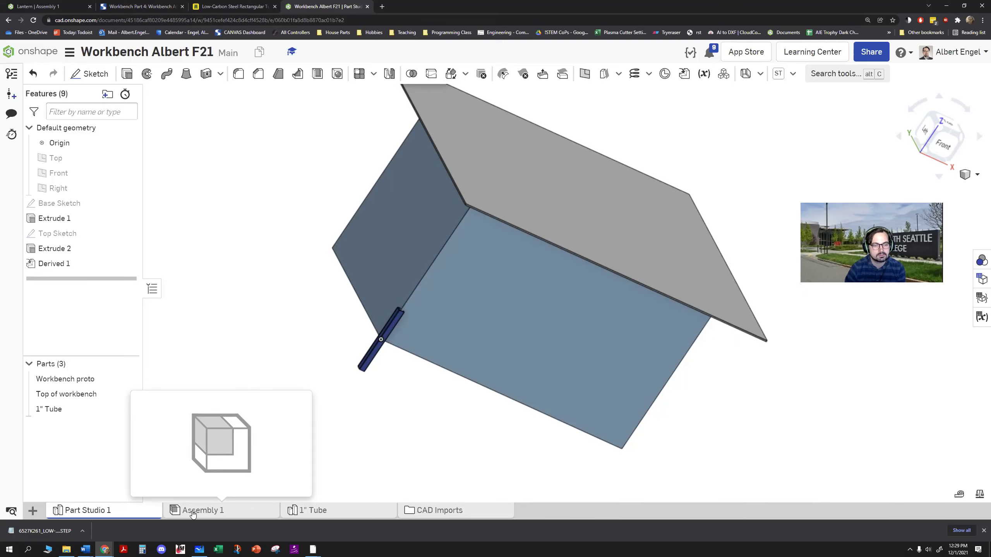
pyautogui.click(192, 512)
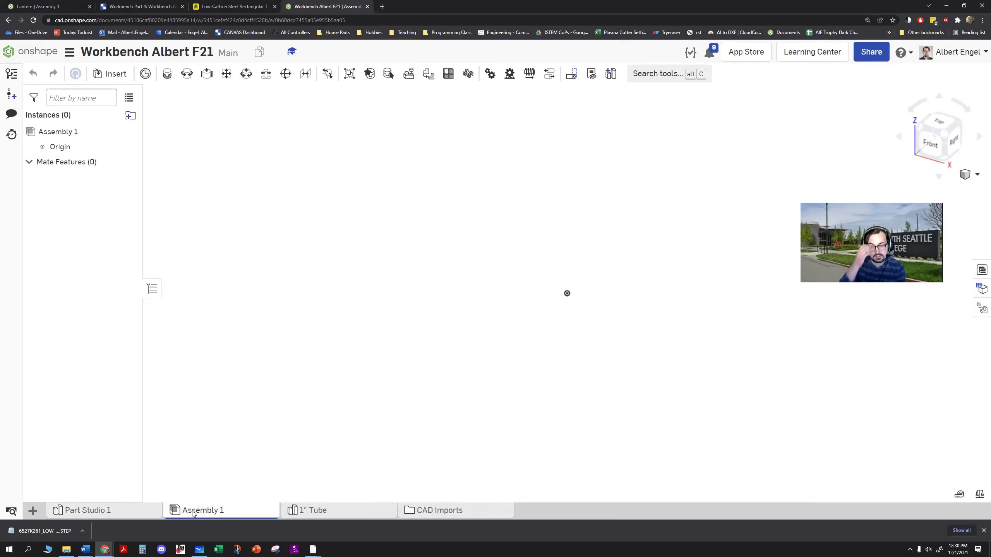
pyautogui.click(111, 75)
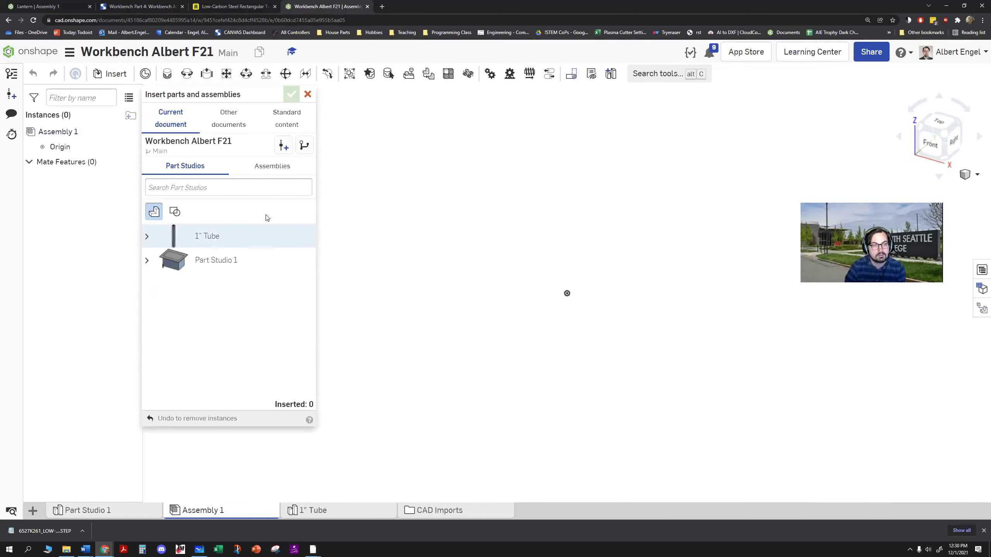
pyautogui.click(148, 261)
pyautogui.click(225, 324)
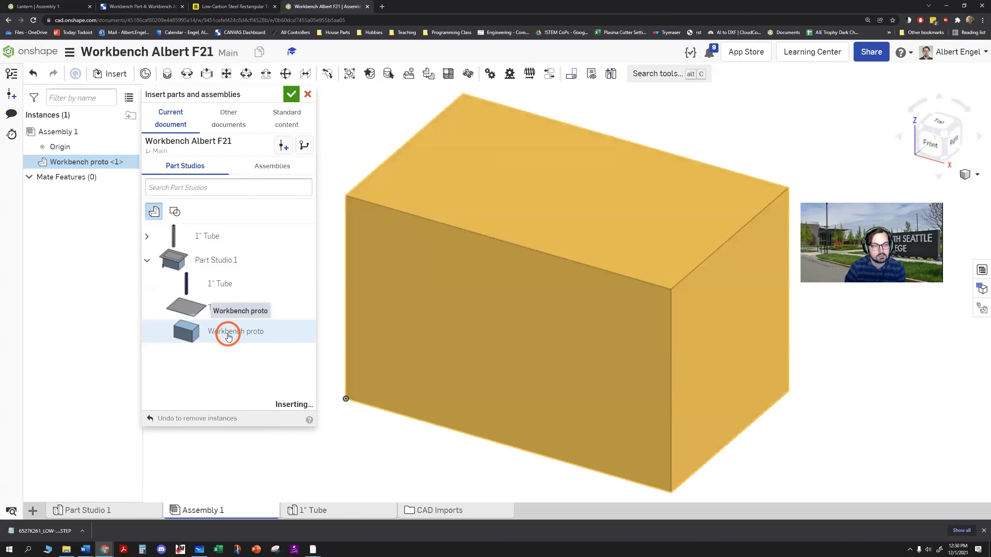
pyautogui.click(244, 309)
pyautogui.click(187, 291)
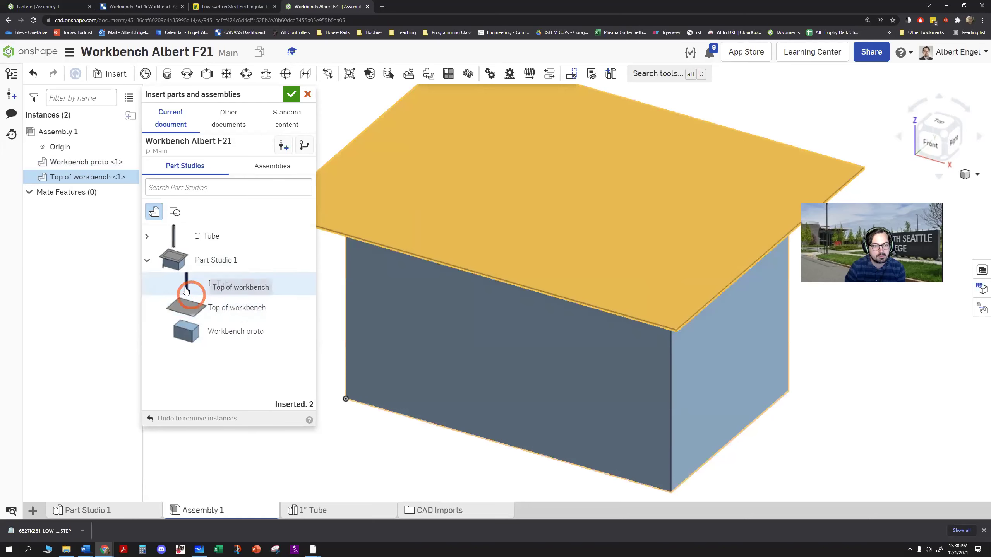
pyautogui.click(243, 282)
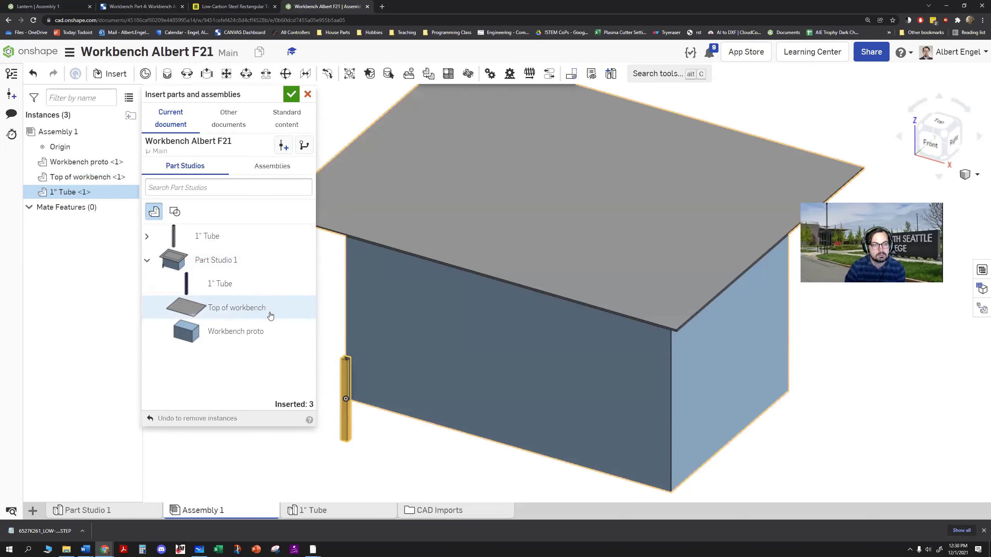
pyautogui.click(289, 100)
# - Move the 1" Tube instance away from the base's origin corner, clear of the workbench, and inspect the base from below
pyautogui.scroll(-5, 257, 270)
pyautogui.moveTo(338, 292); pyautogui.dragTo(405, 261, button='right')
pyautogui.click(458, 308)
pyautogui.scroll(2, 457, 308)
pyautogui.scroll(-5, 464, 286)
pyautogui.scroll(2, 462, 312)
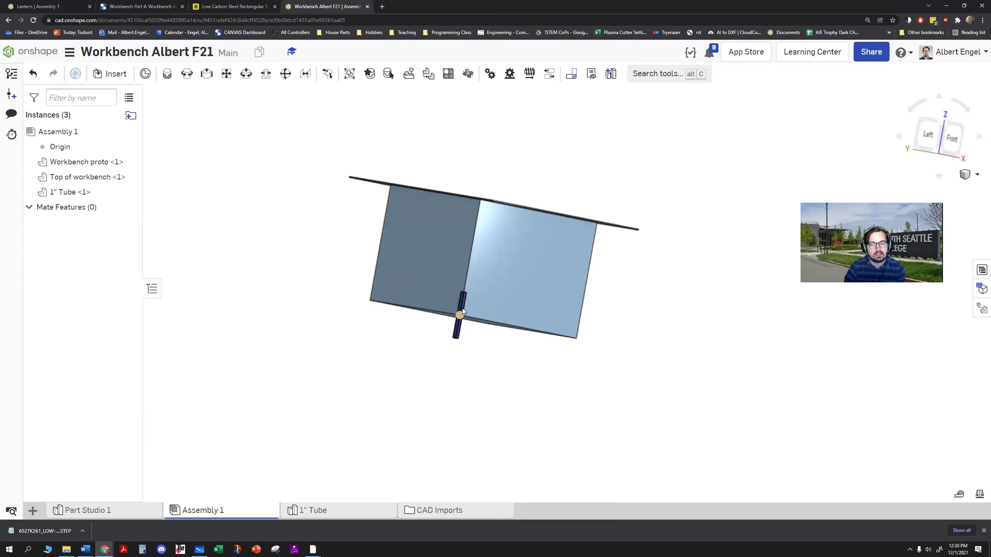
pyautogui.moveTo(463, 311); pyautogui.dragTo(344, 240)
pyautogui.click(465, 288)
pyautogui.scroll(2, 455, 286)
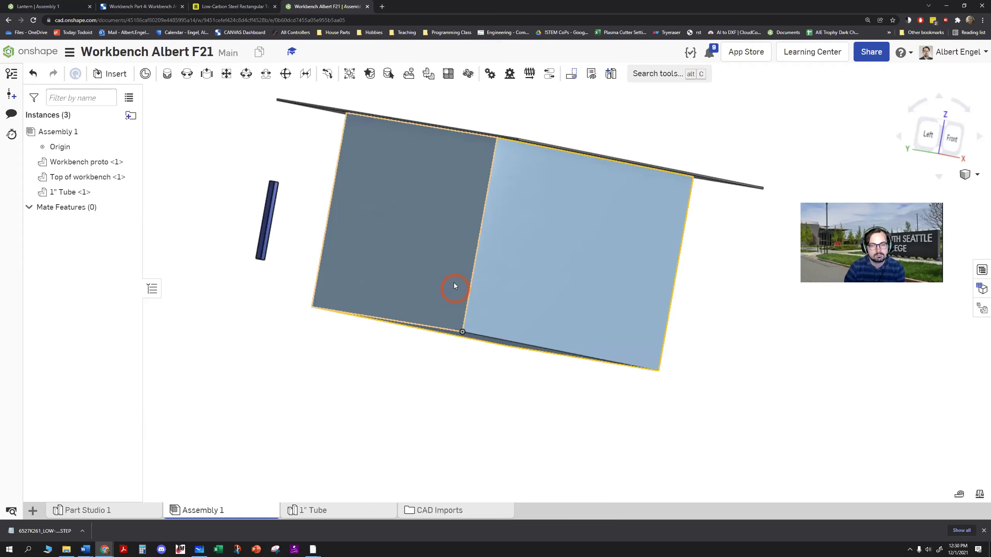
pyautogui.moveTo(457, 336); pyautogui.dragTo(463, 302, button='right')
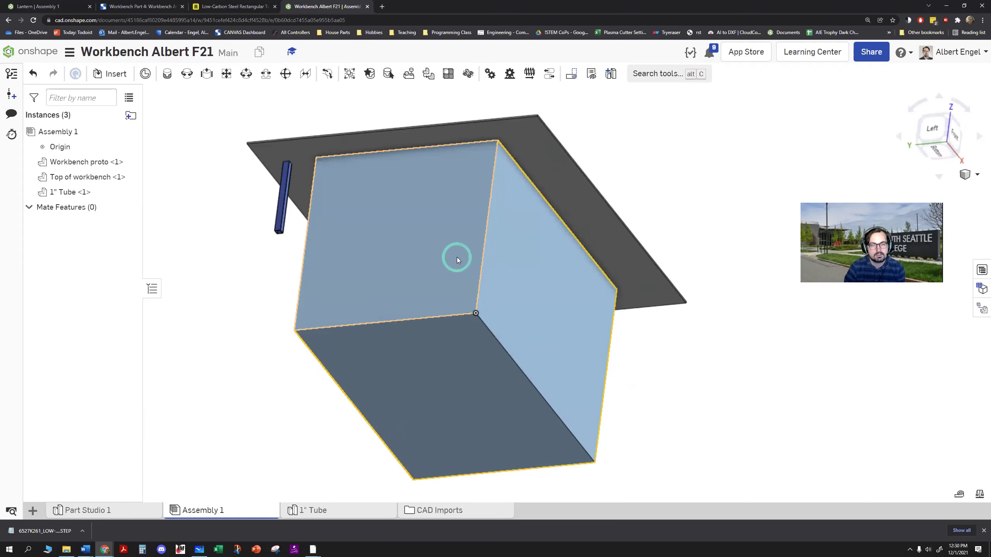
pyautogui.scroll(2, 424, 251)
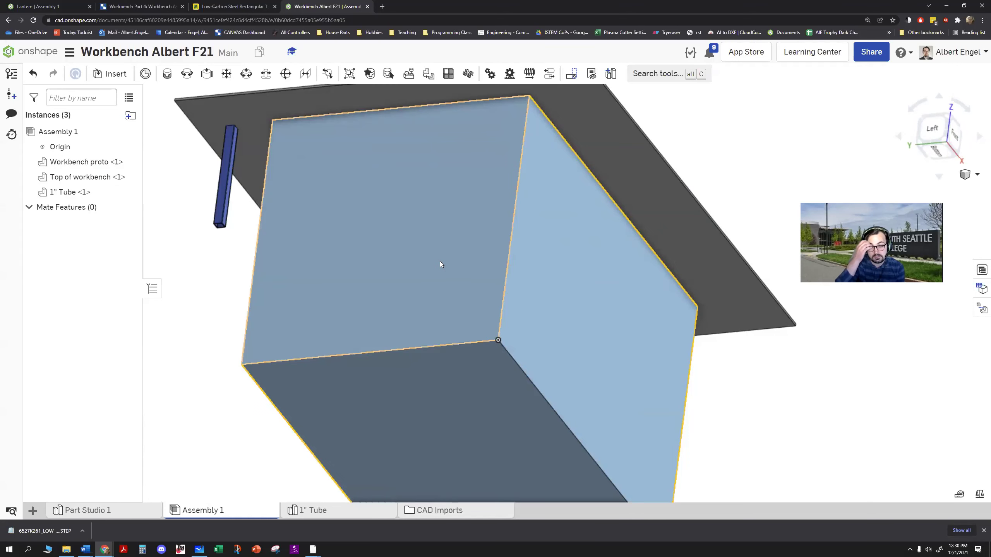
pyautogui.scroll(-1, 445, 243)
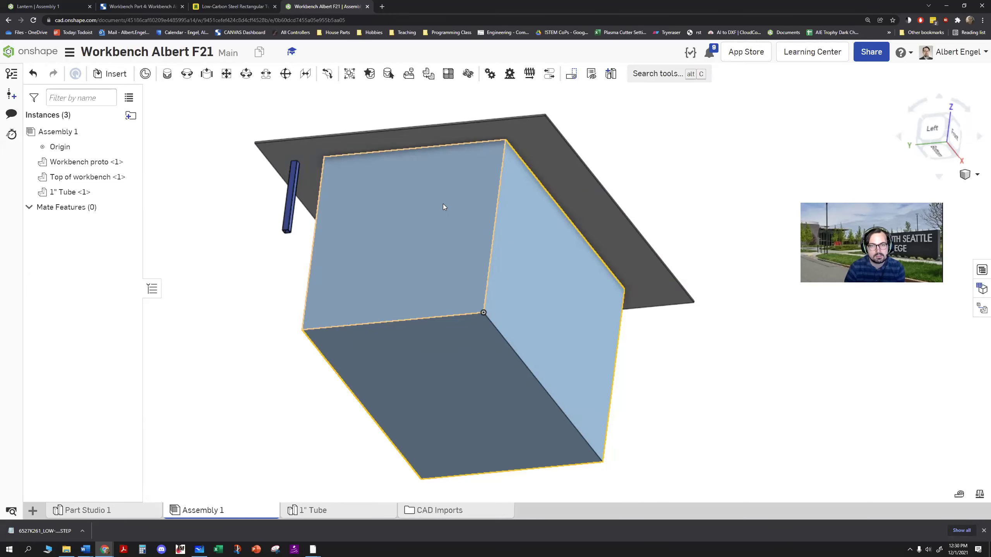
# - In Part Studio 1, start a new solid extrusion from the left side face of the workbench base
pyautogui.click(117, 510)
pyautogui.moveTo(409, 241)
pyautogui.mouseDown(button='right')
pyautogui.moveTo(429, 245)
pyautogui.moveTo(415, 233)
pyautogui.mouseUp(button='right')
pyautogui.click(416, 236)
pyautogui.click(275, 299)
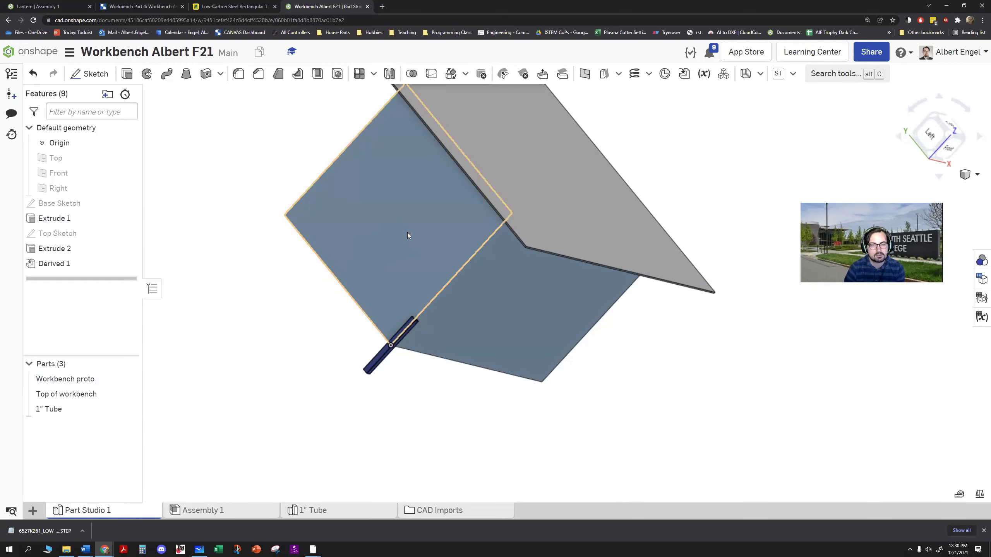
pyautogui.click(127, 74)
pyautogui.click(378, 209)
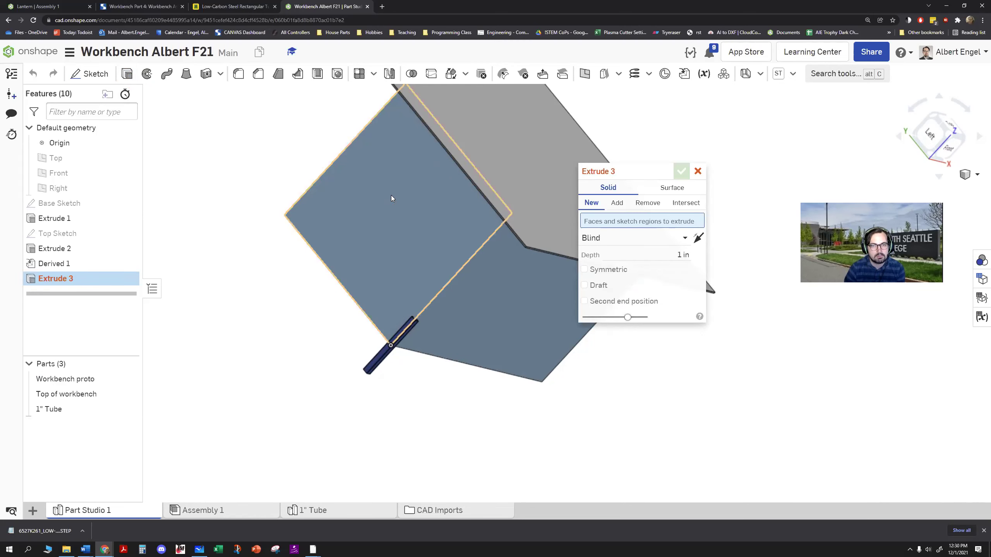
pyautogui.click(392, 198)
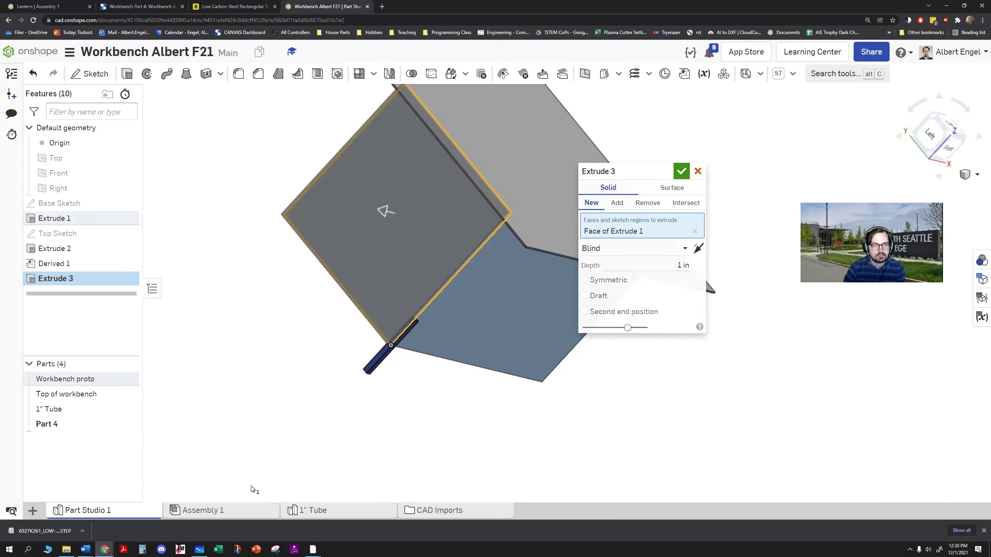
# - Check the sheet metal and tubing thicknesses in the workbench assignment, and return to the Onshape part studio
pyautogui.click(135, 6)
pyautogui.click(243, 65)
pyautogui.click(350, 246)
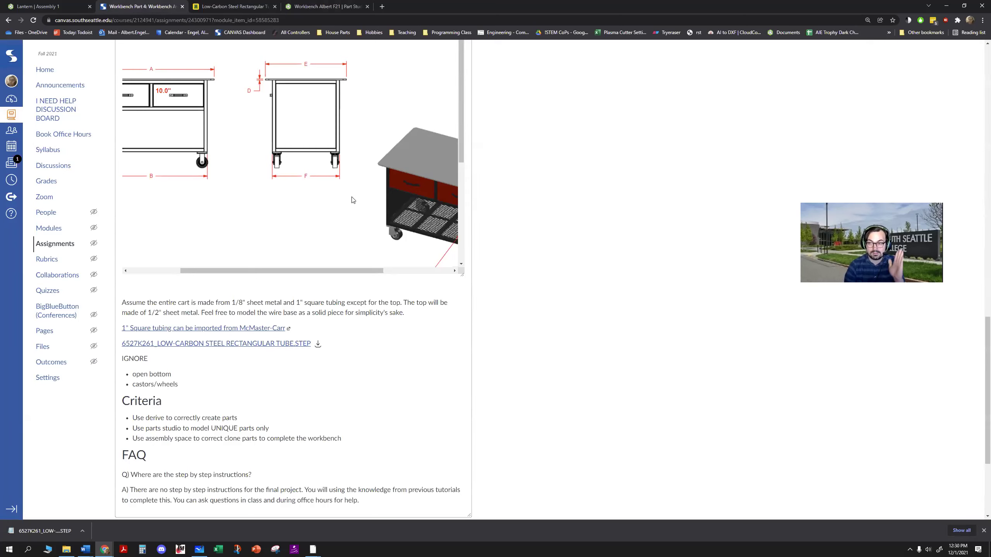
pyautogui.click(304, 6)
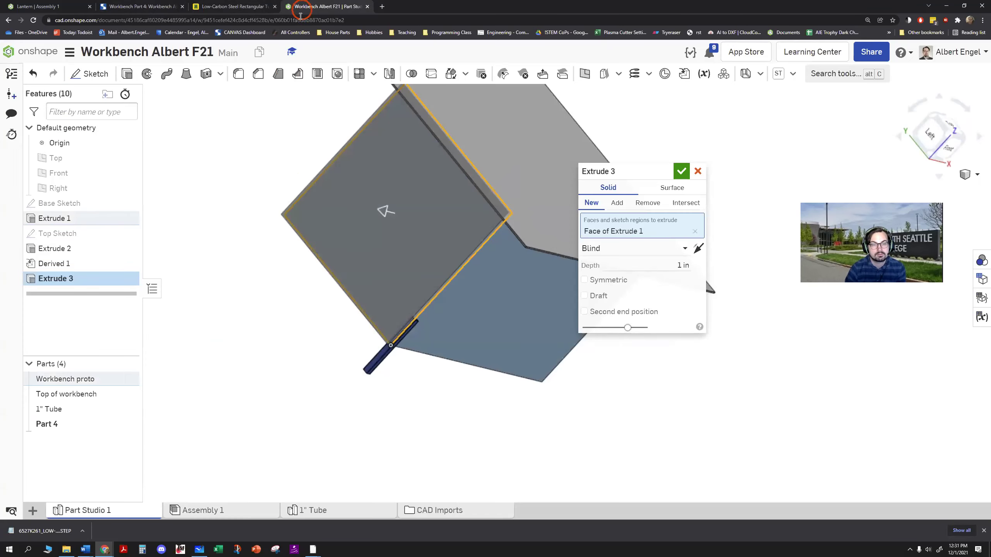
# - Reverse the side face extrusion into the base, set its depth to 0.125 in and finish it as a new part
pyautogui.moveTo(470, 262); pyautogui.dragTo(401, 203, button='right')
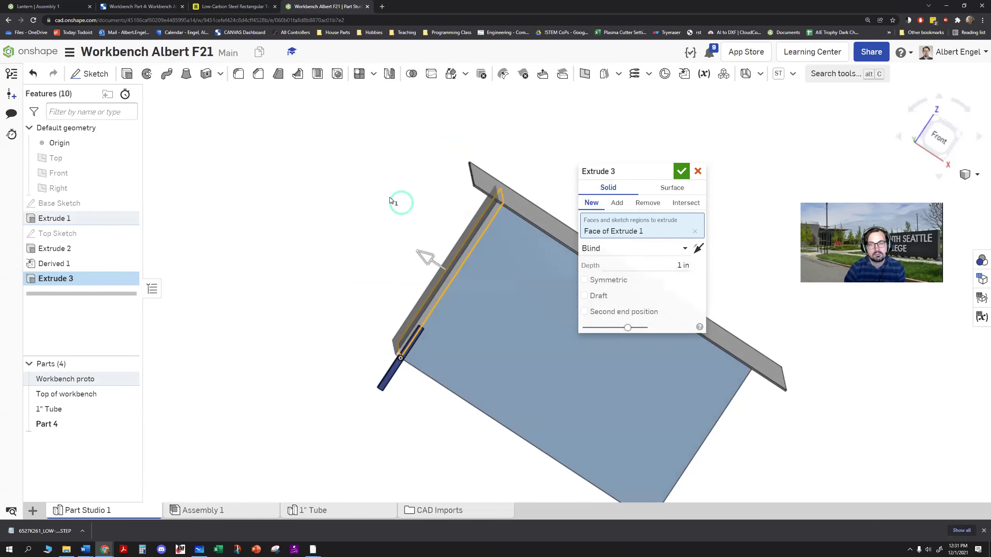
pyautogui.click(698, 250)
pyautogui.click(663, 271)
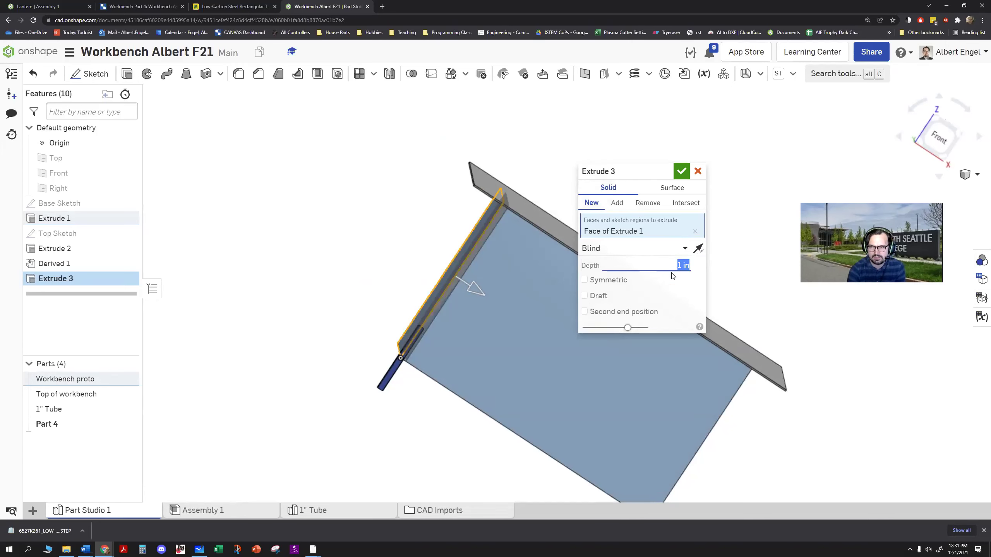
pyautogui.write('.125')
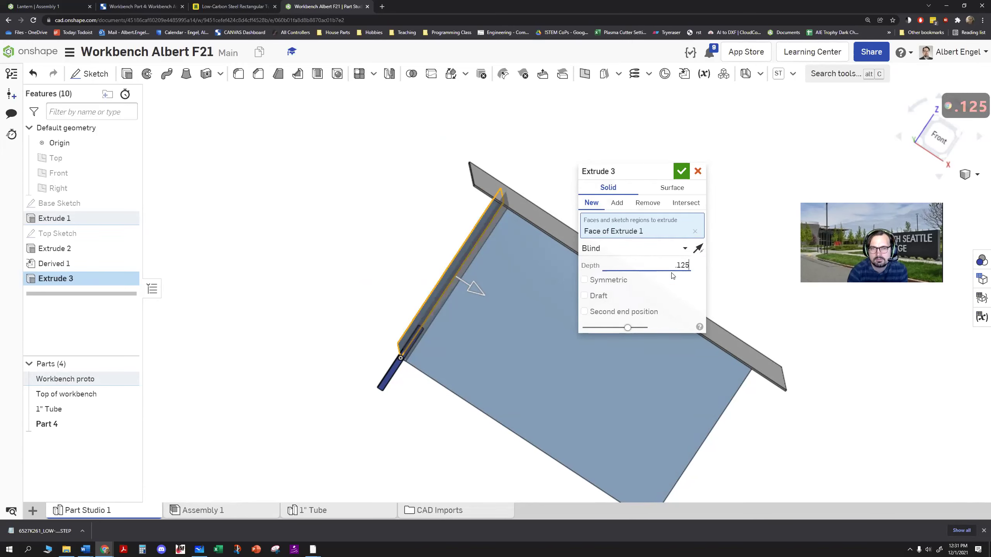
pyautogui.press('Return')
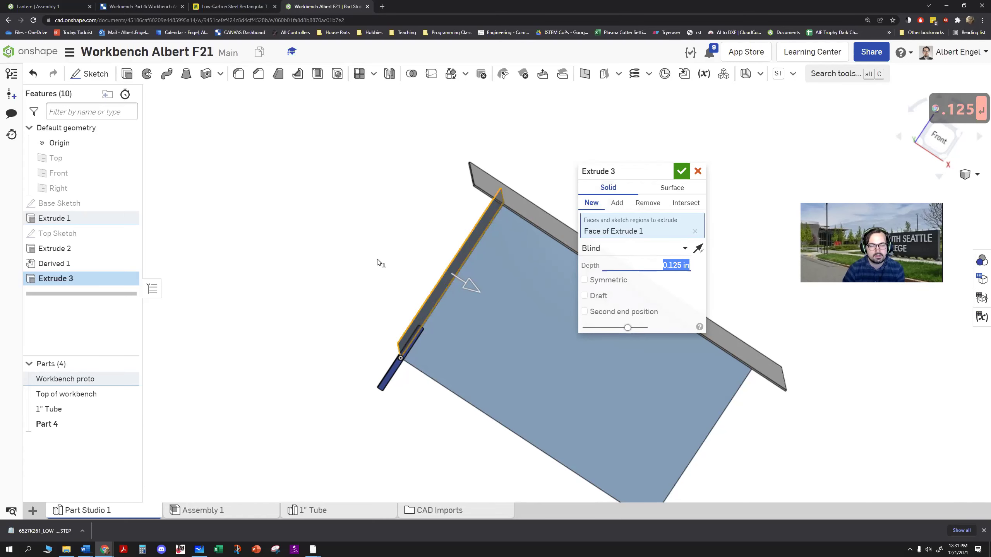
pyautogui.moveTo(480, 254); pyautogui.dragTo(482, 208, button='right')
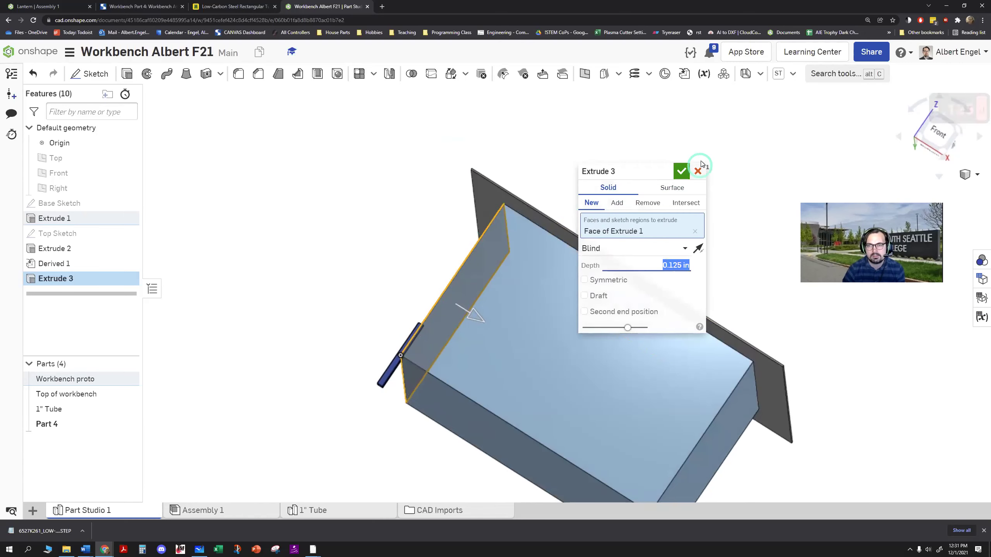
pyautogui.click(682, 171)
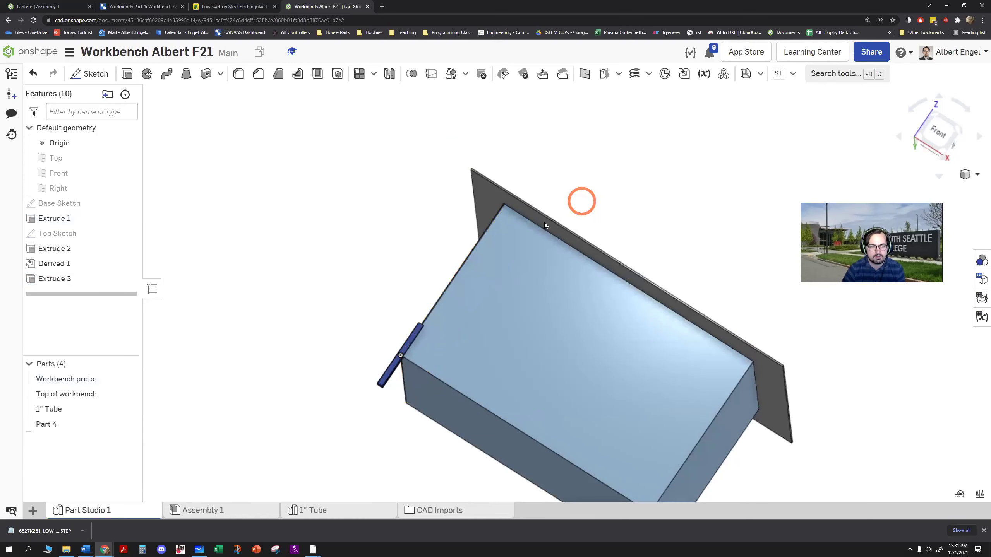
# - Rename the new side panel part as Side Sheet Metal
pyautogui.click(65, 428)
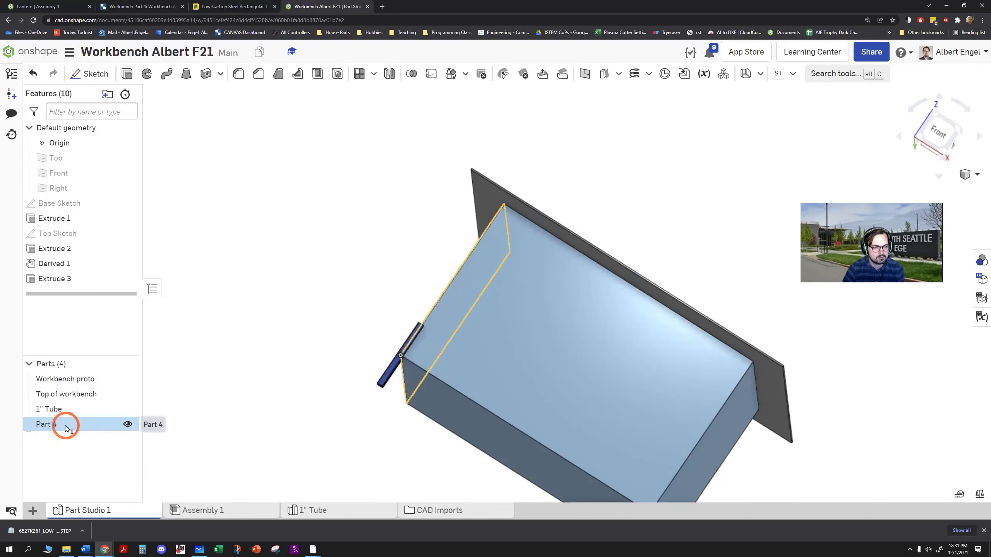
pyautogui.rightClick(65, 428)
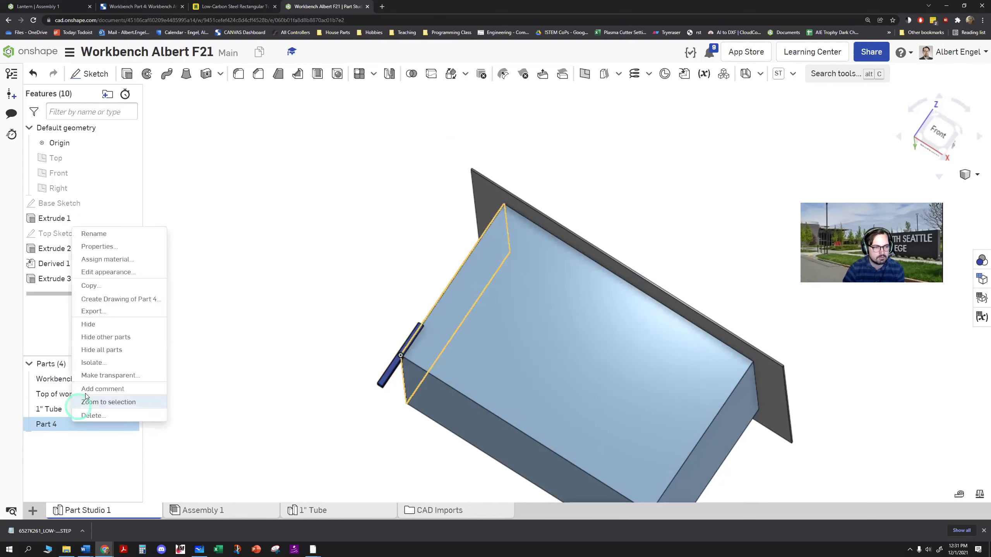
pyautogui.click(96, 234)
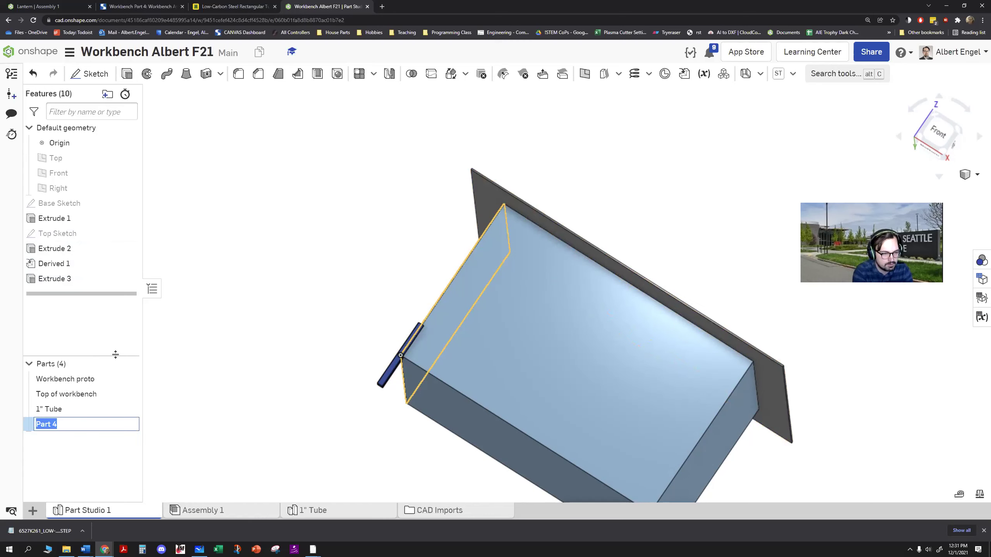
pyautogui.write('Side Sheet')
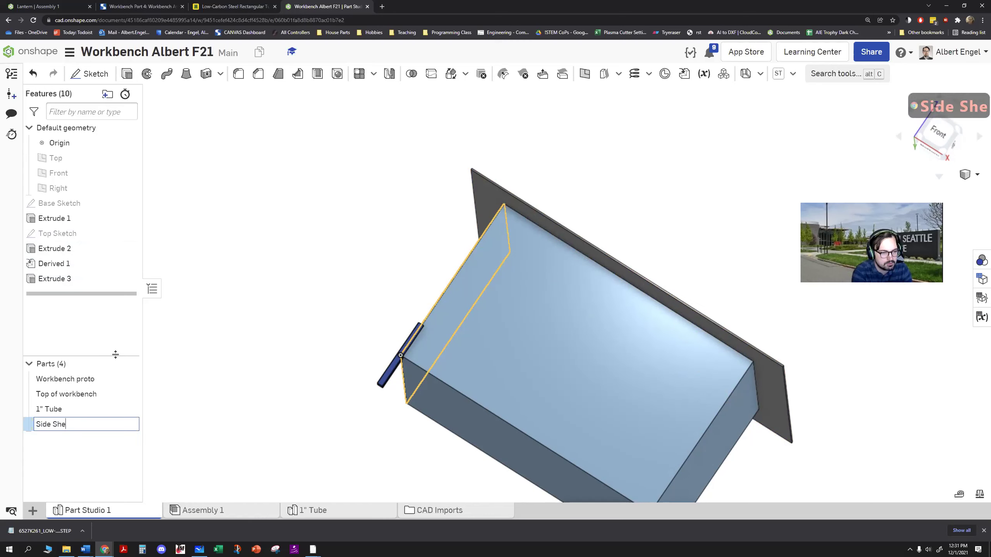
pyautogui.write('etal')
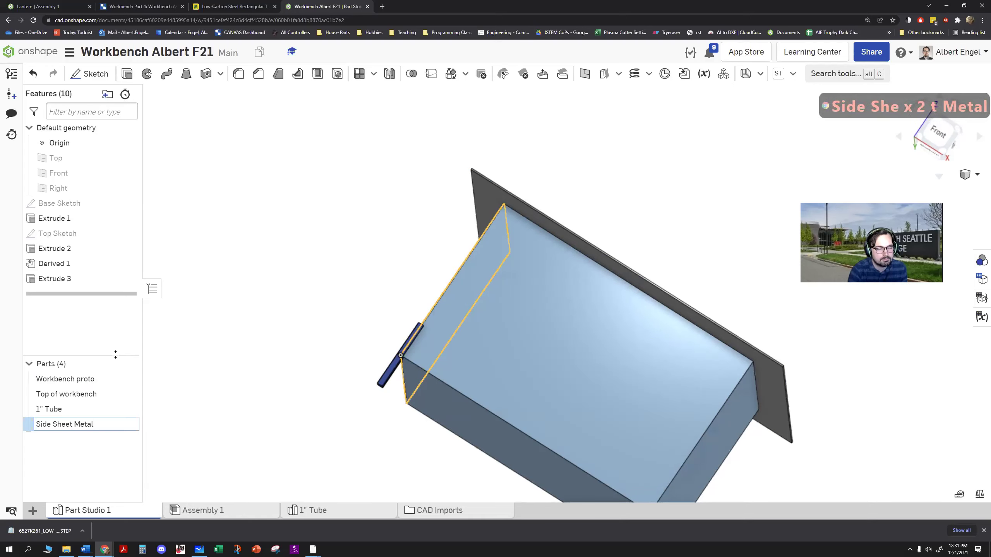
pyautogui.press('Return')
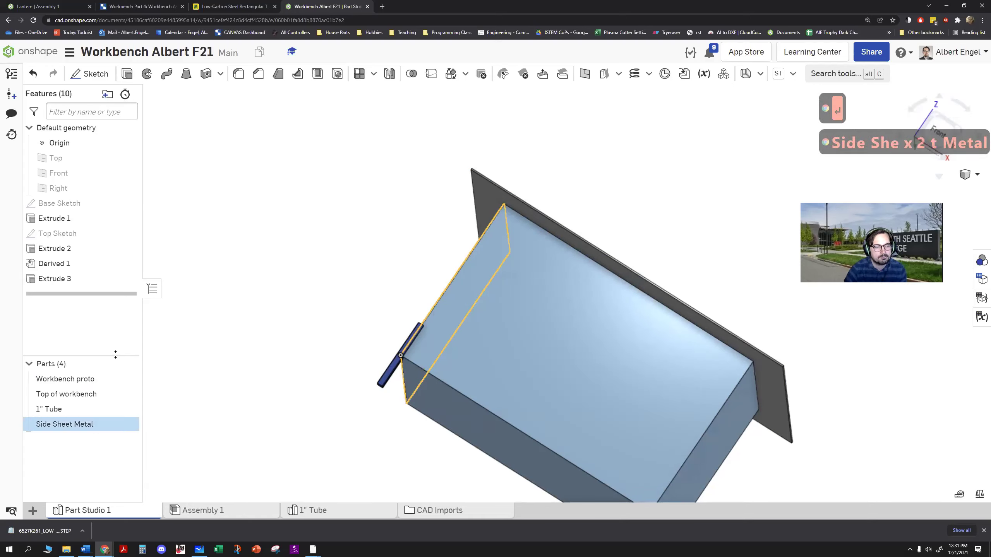
# - Hide the Workbench proto part in Part Studio 1 and examine the side sheet beside the tube and tabletop
pyautogui.click(301, 339)
pyautogui.moveTo(303, 280); pyautogui.dragTo(325, 305, button='right')
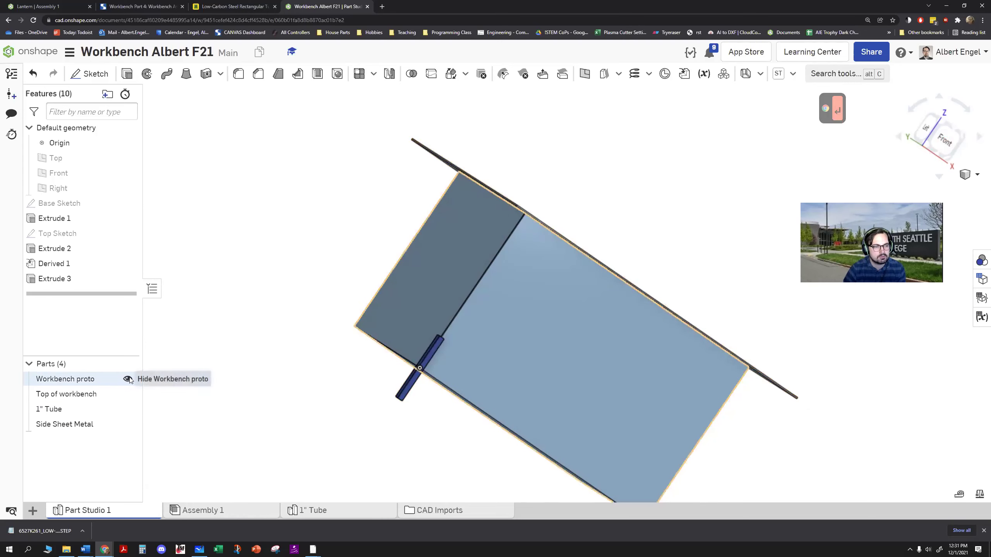
pyautogui.click(128, 379)
pyautogui.moveTo(529, 343); pyautogui.dragTo(488, 316, button='right')
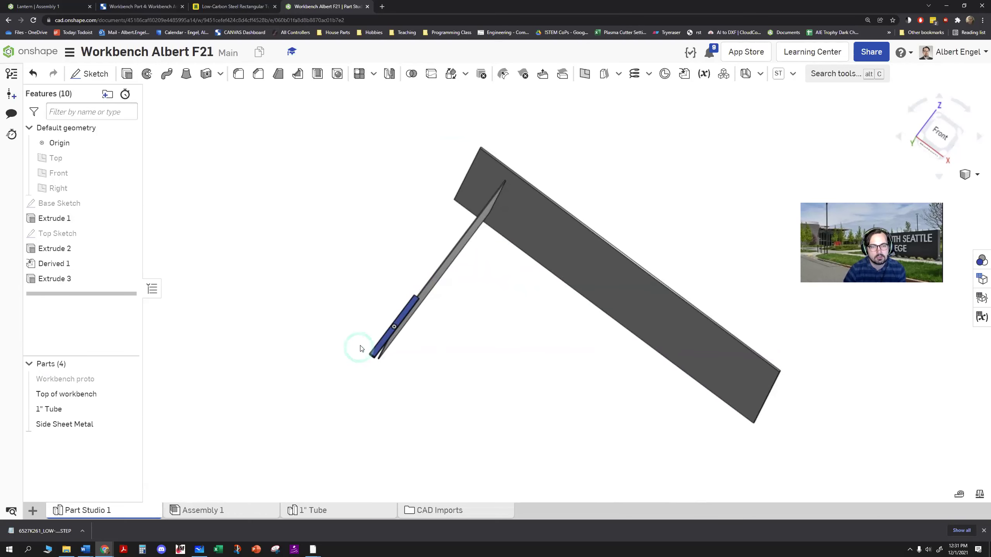
pyautogui.scroll(3, 392, 342)
pyautogui.moveTo(392, 342); pyautogui.dragTo(409, 363, button='right')
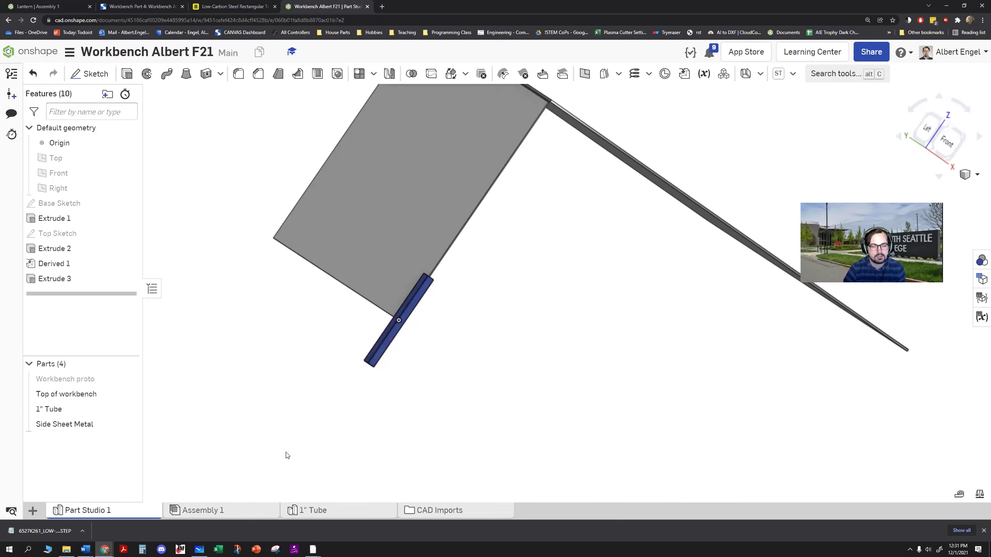
# - Insert the Side Sheet Metal part from Part Studio 1 into Assembly 1 at its modelled position
pyautogui.click(223, 510)
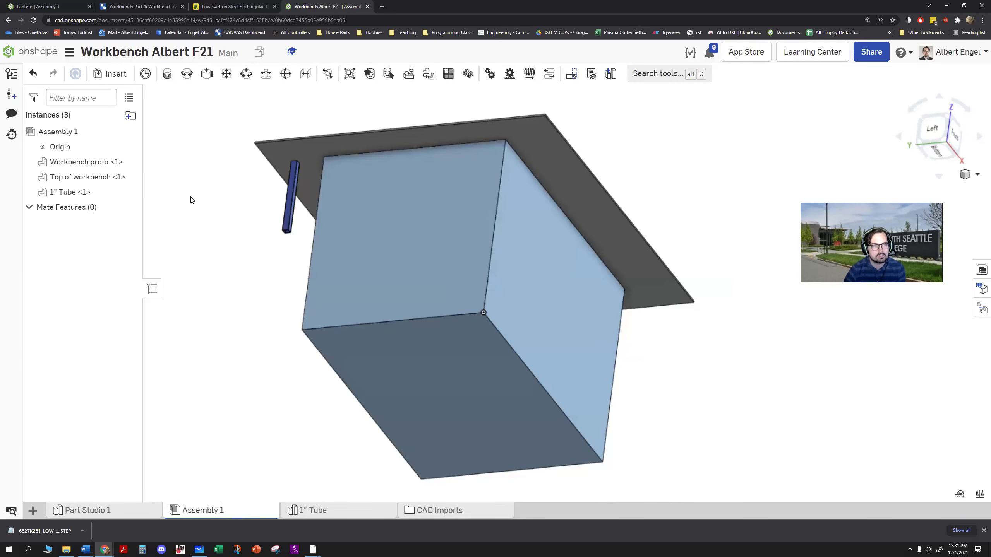
pyautogui.click(111, 74)
pyautogui.click(184, 164)
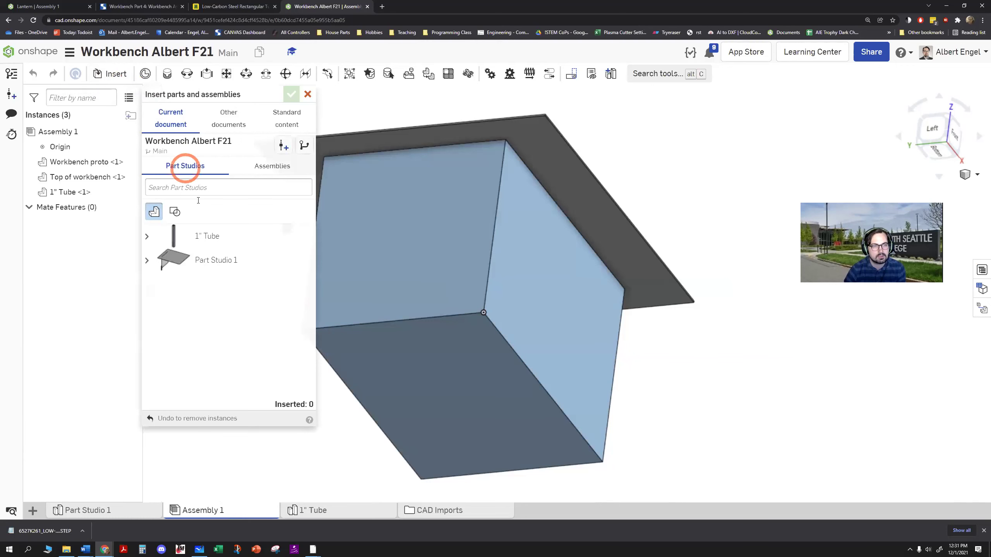
pyautogui.click(148, 261)
pyautogui.click(224, 311)
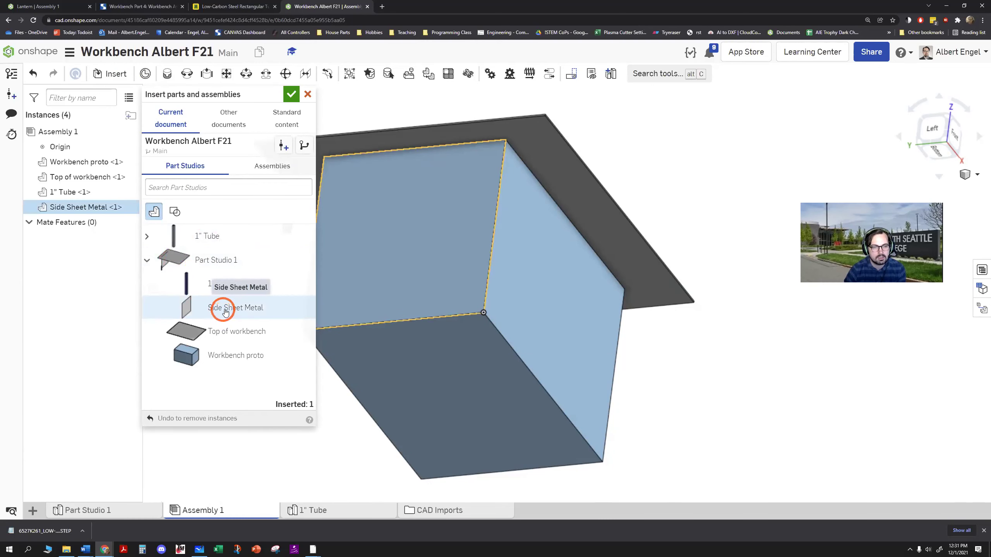
pyautogui.click(291, 95)
# - Hide Workbench proto in the assembly to examine the inserted side sheet, and show the base again
pyautogui.scroll(-2, 257, 190)
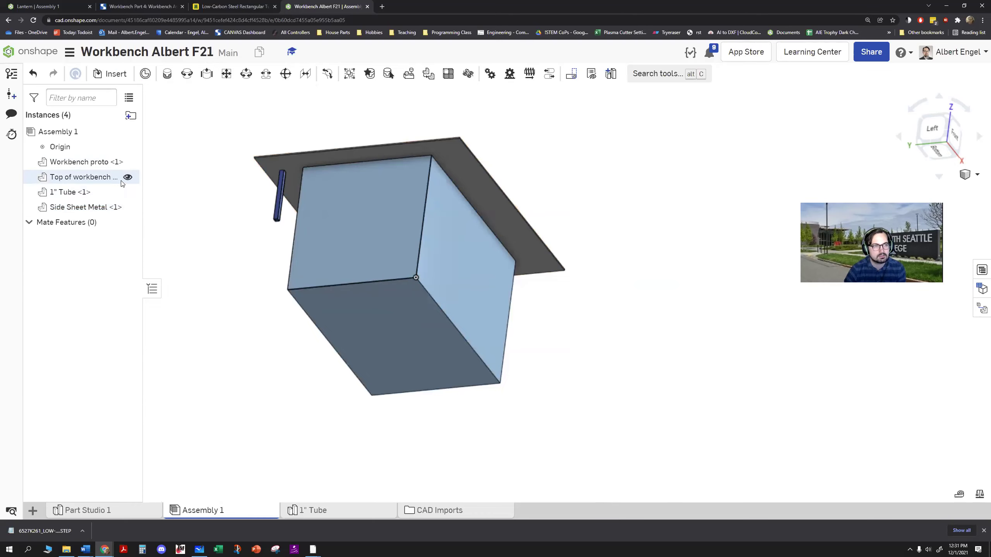
pyautogui.click(127, 161)
pyautogui.click(540, 257)
pyautogui.moveTo(549, 258); pyautogui.dragTo(480, 261, button='right')
pyautogui.scroll(2, 347, 268)
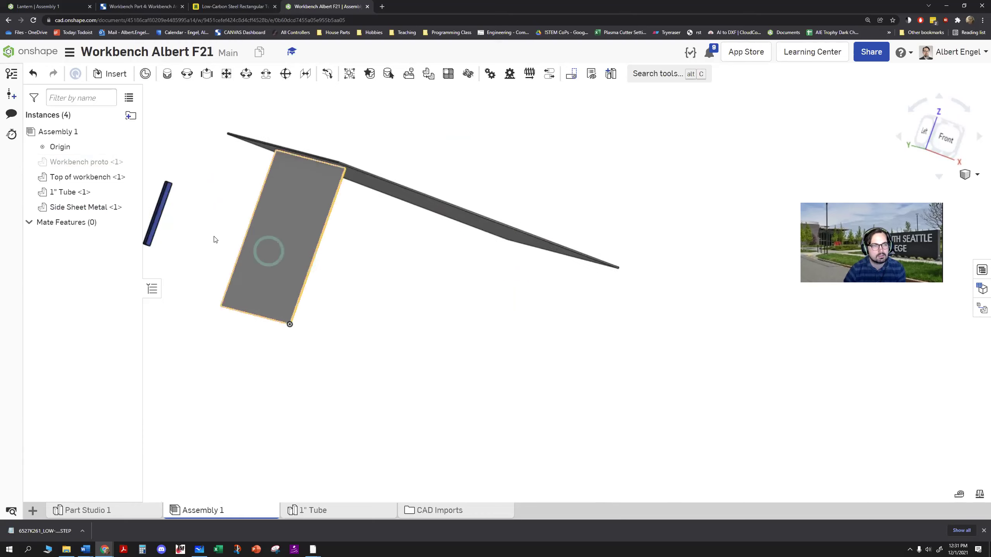
pyautogui.click(127, 162)
# - Fix the Workbench proto instance in place in the assembly and test that it cannot be moved
pyautogui.click(400, 326)
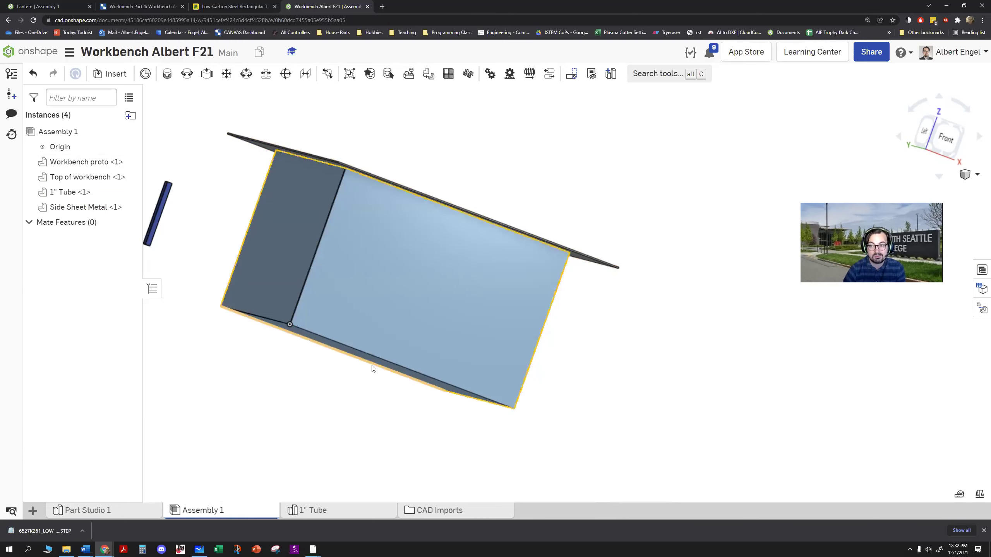
pyautogui.click(364, 333)
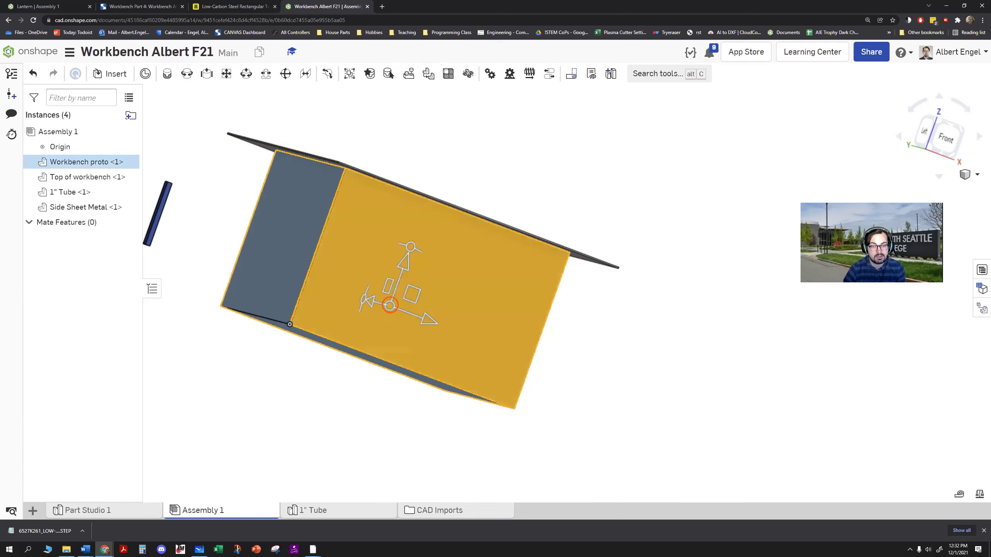
pyautogui.click(377, 334)
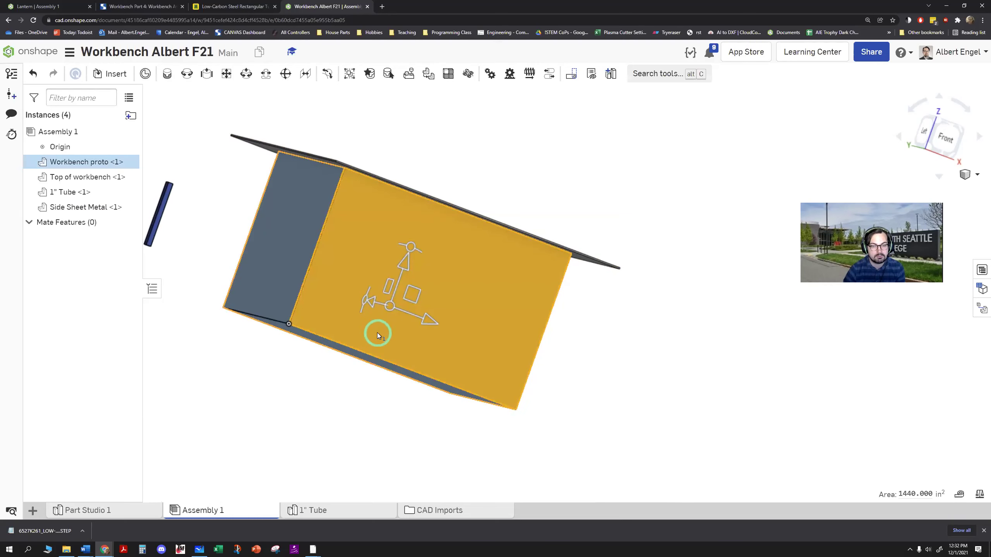
pyautogui.moveTo(378, 335); pyautogui.dragTo(374, 336, button='right')
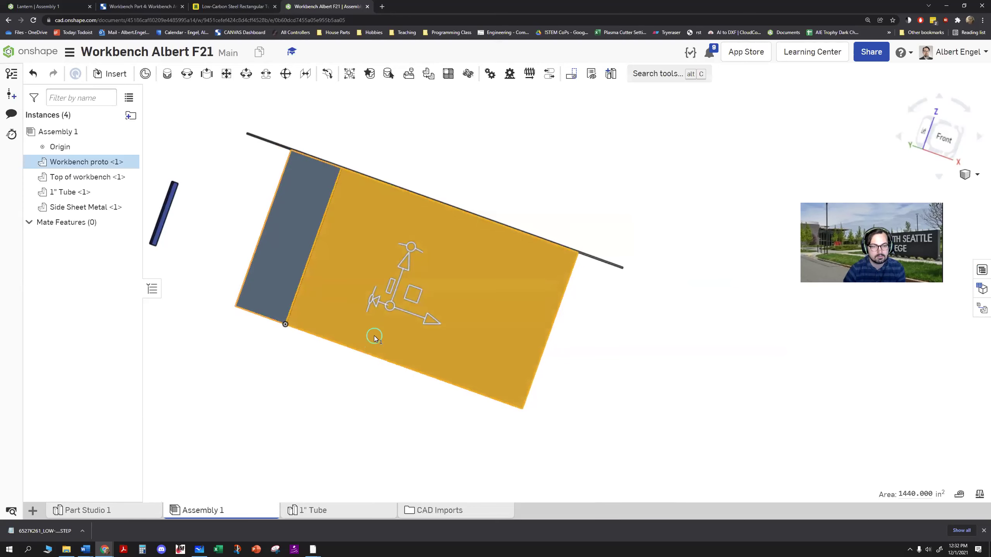
pyautogui.rightClick(87, 164)
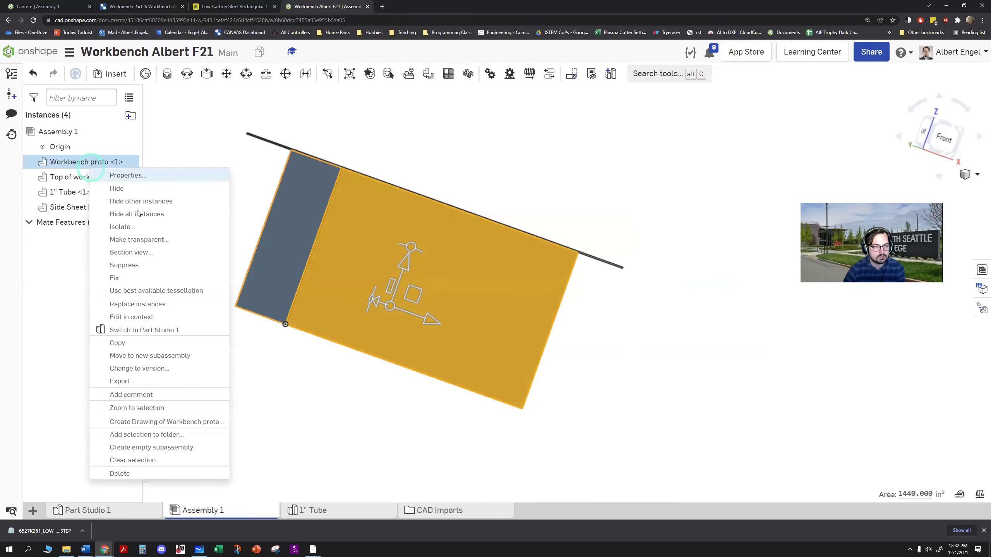
pyautogui.click(370, 386)
pyautogui.click(370, 387)
pyautogui.moveTo(394, 319); pyautogui.dragTo(393, 319, button='right')
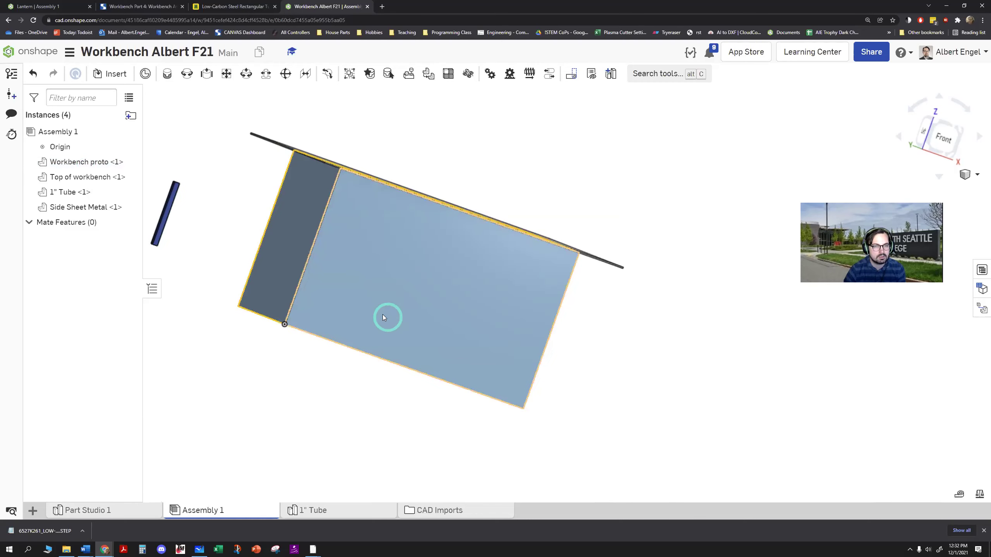
pyautogui.rightClick(76, 166)
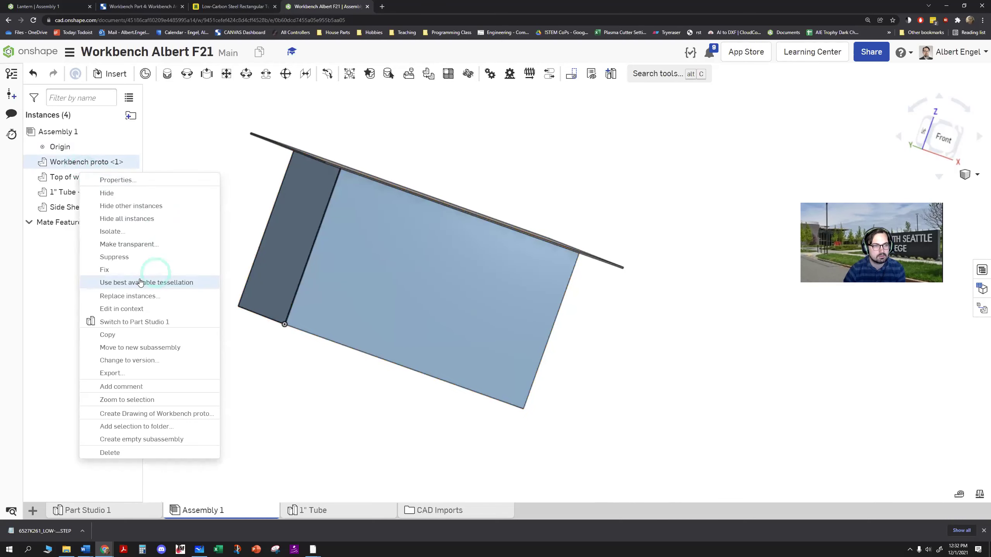
pyautogui.click(117, 269)
pyautogui.moveTo(382, 291); pyautogui.dragTo(407, 306)
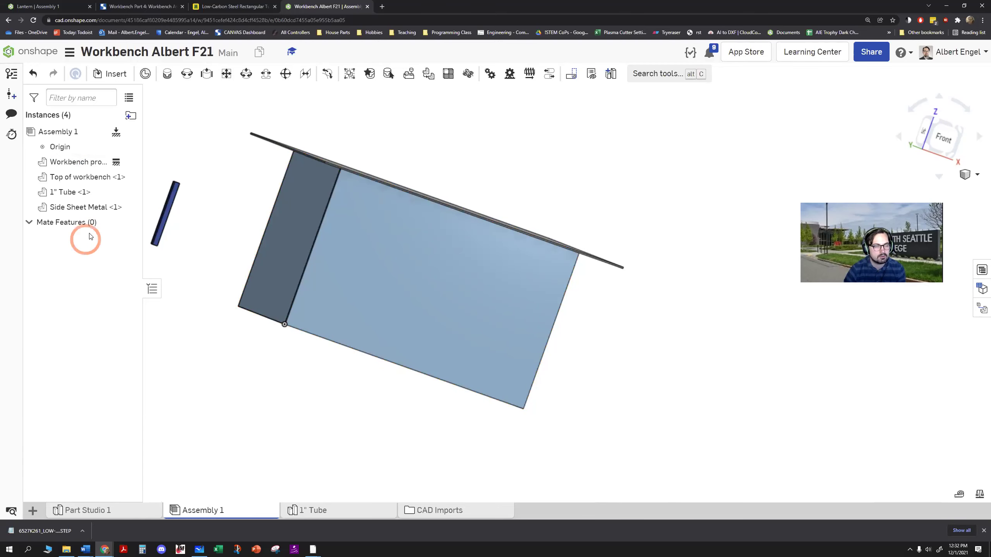
# - Group the Workbench proto, Top of workbench and Side Sheet Metal instances together
pyautogui.click(275, 183)
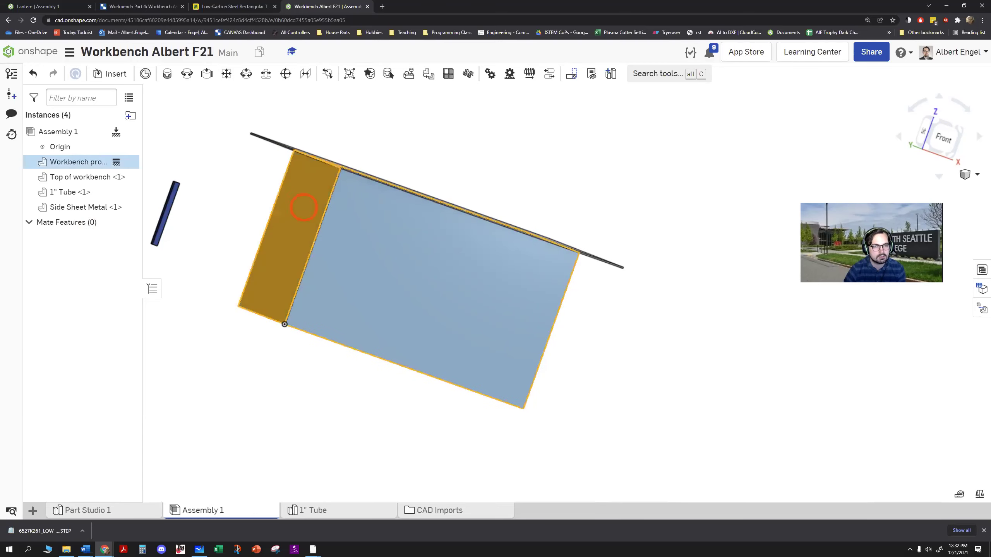
pyautogui.click(305, 157)
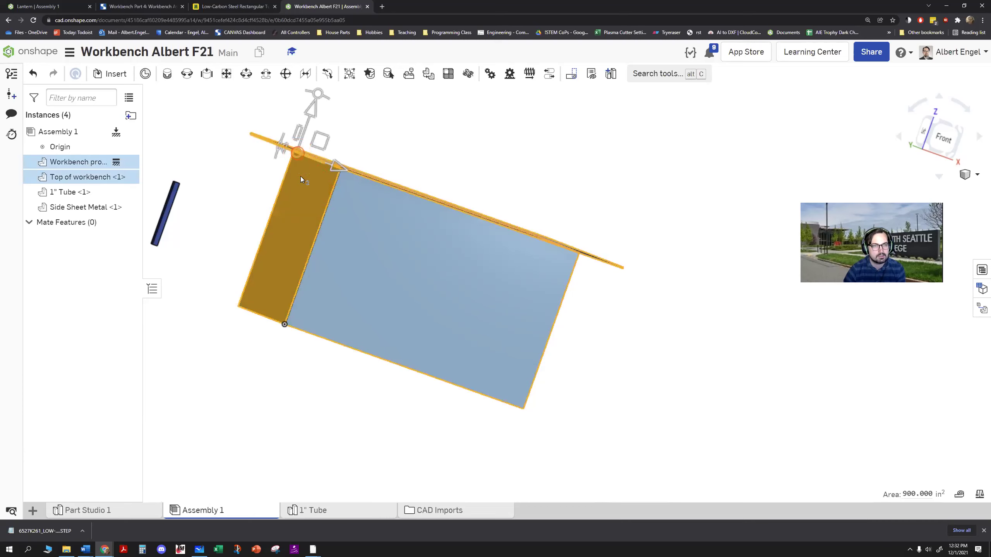
pyautogui.click(396, 259)
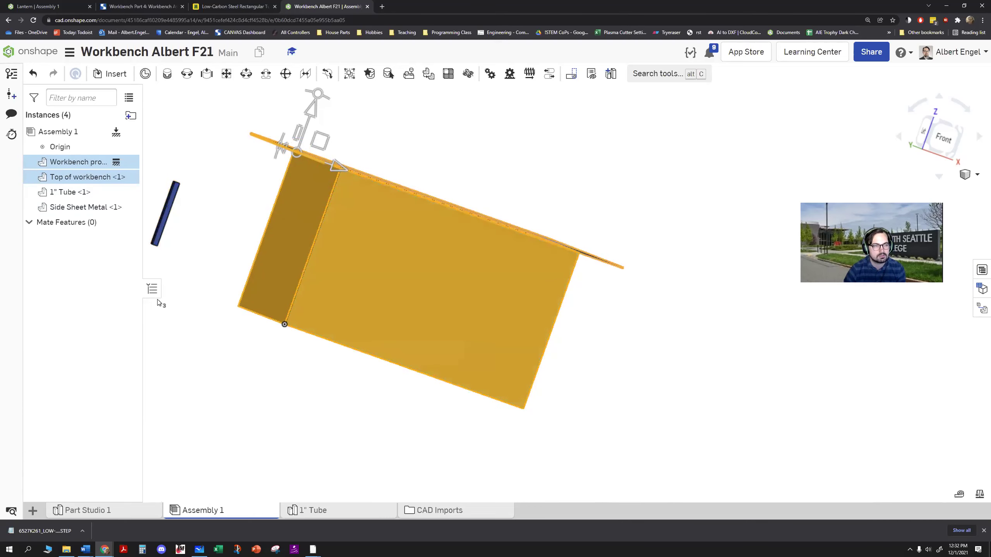
pyautogui.click(81, 176)
pyautogui.click(73, 162)
pyautogui.keyDown('ctrl'); pyautogui.click(78, 177); pyautogui.keyUp('ctrl')
pyautogui.keyDown('ctrl'); pyautogui.click(87, 207); pyautogui.keyUp('ctrl')
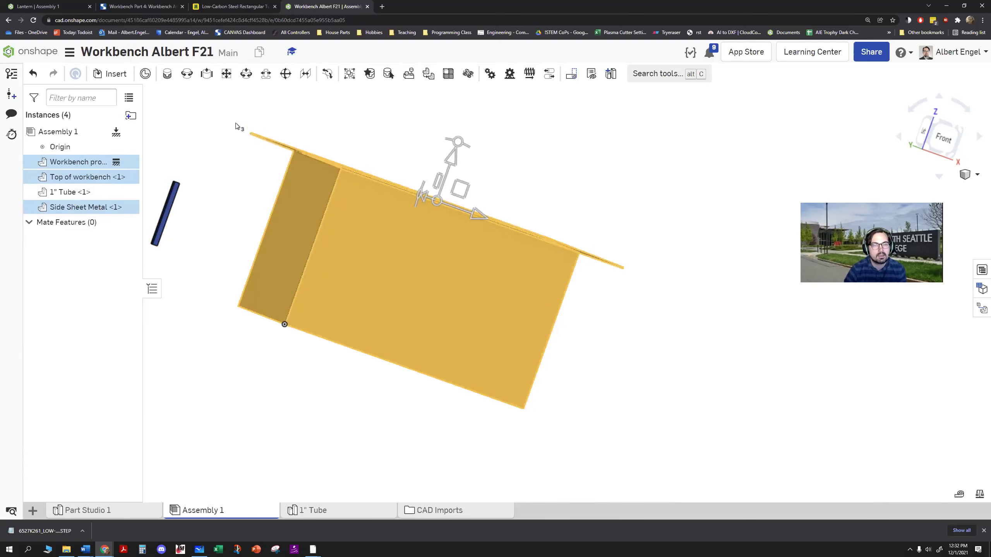
pyautogui.click(350, 74)
pyautogui.click(682, 175)
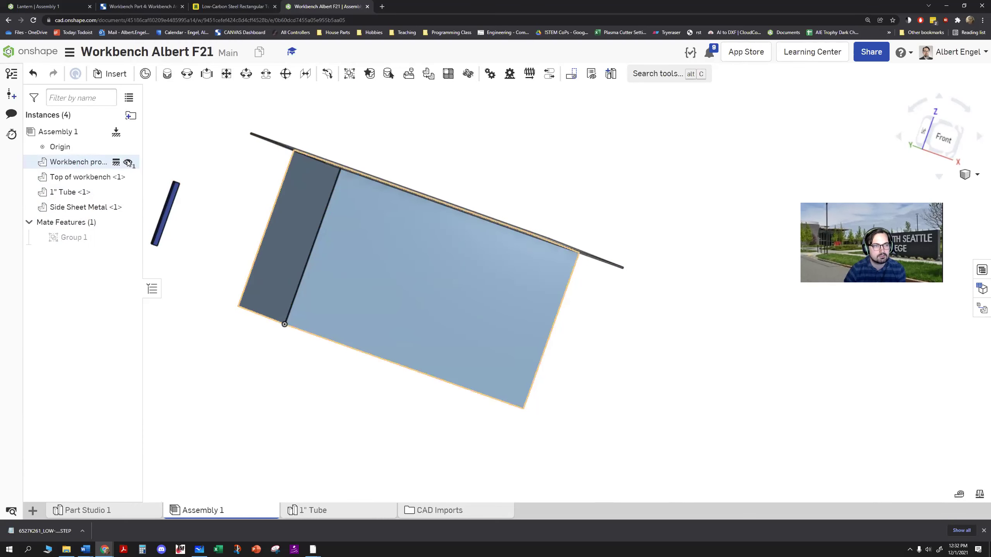
# - Hide the Workbench proto instance and move the 1" Tube to the side sheet's upper corner beneath the tabletop
pyautogui.click(127, 163)
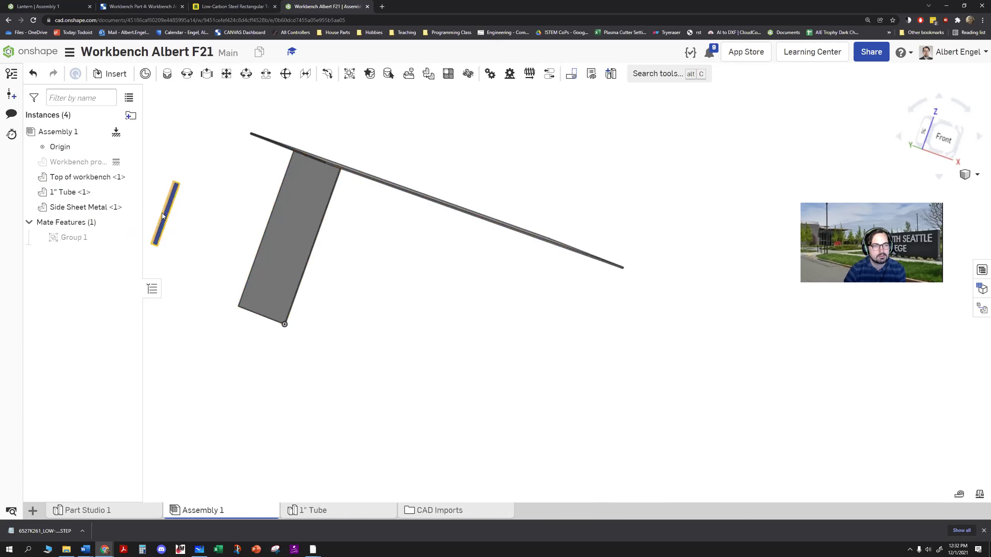
pyautogui.moveTo(162, 214); pyautogui.dragTo(357, 253)
pyautogui.moveTo(357, 253)
pyautogui.mouseDown(button='right')
pyautogui.moveTo(306, 211)
pyautogui.moveTo(366, 267)
pyautogui.mouseUp(button='right')
pyautogui.moveTo(366, 267); pyautogui.dragTo(328, 219)
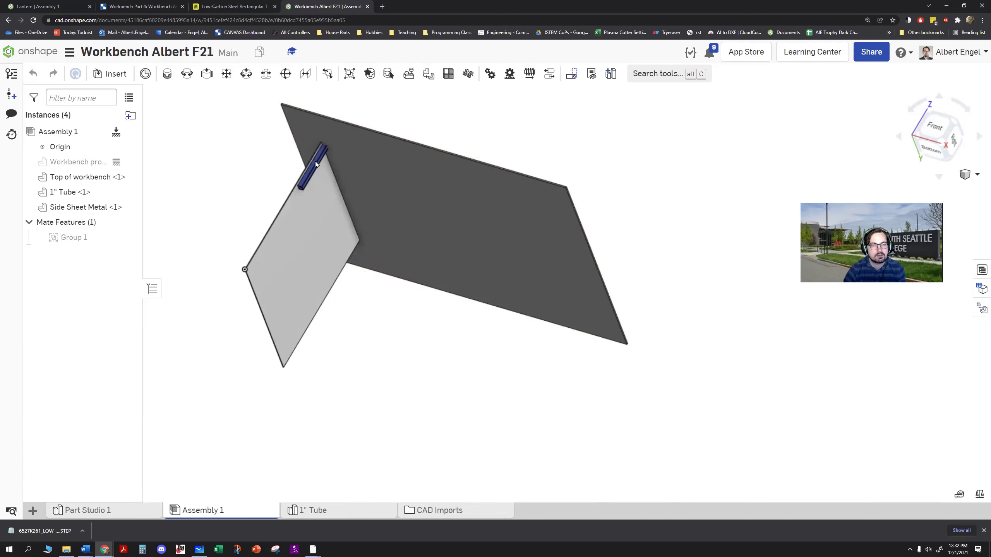
pyautogui.click(392, 308)
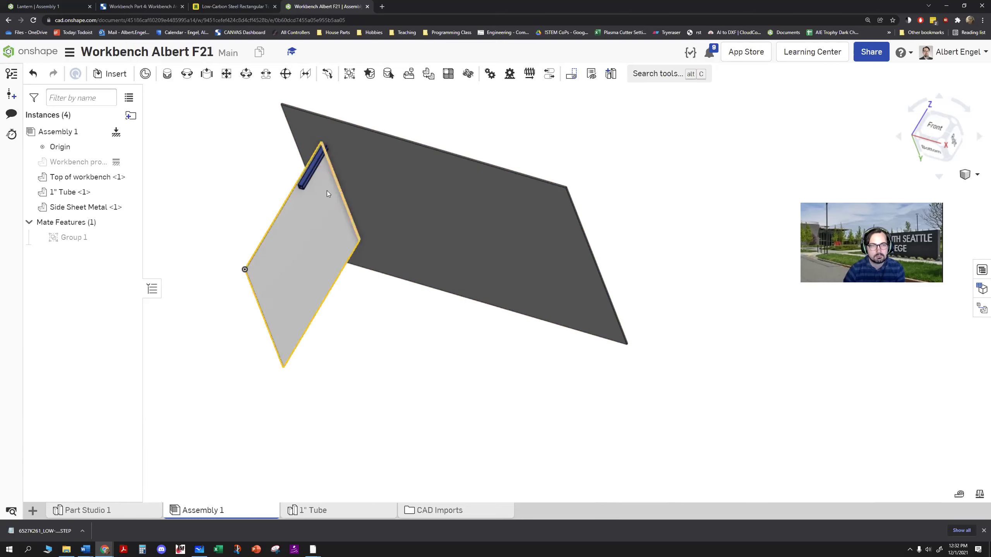
# - Move the 1" Tube away from the side sheet into the open space below the tabletop
pyautogui.moveTo(315, 172); pyautogui.dragTo(397, 368)
pyautogui.click(364, 312)
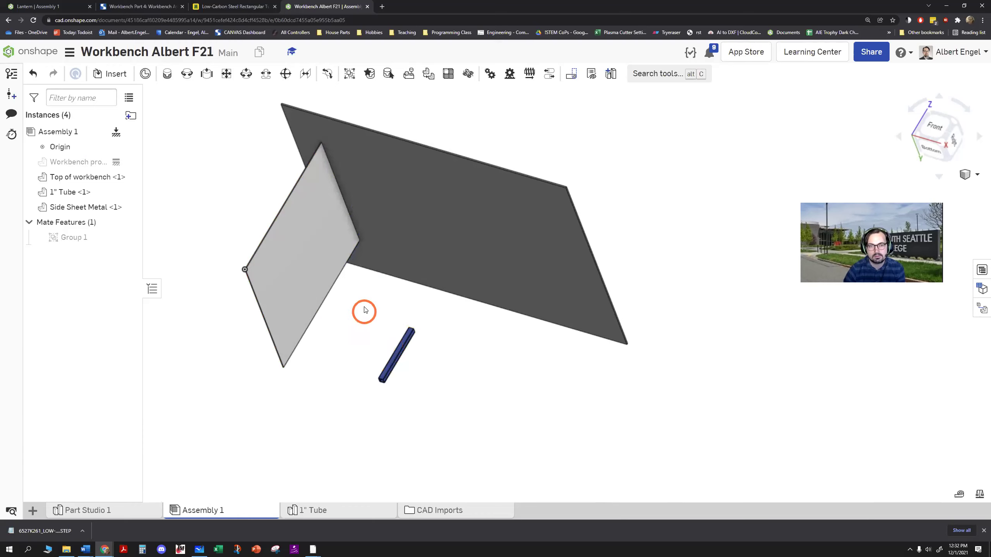
pyautogui.moveTo(363, 305); pyautogui.dragTo(361, 315, button='right')
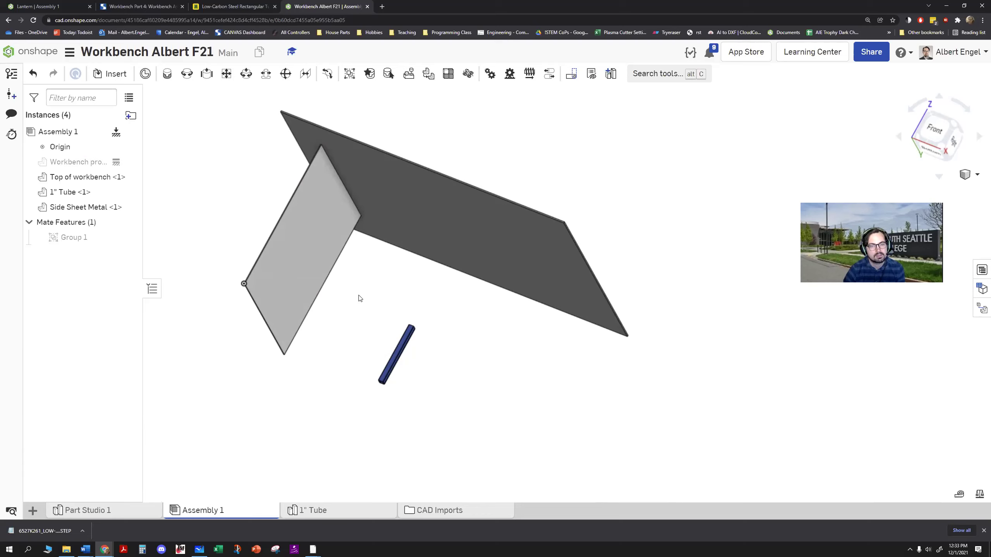
# - Hide the Top of workbench instance so the side sheet's upper corner is exposed
pyautogui.moveTo(384, 308); pyautogui.dragTo(362, 369, button='right')
pyautogui.scroll(1, 388, 272)
pyautogui.scroll(6, 413, 309)
pyautogui.scroll(1, 362, 370)
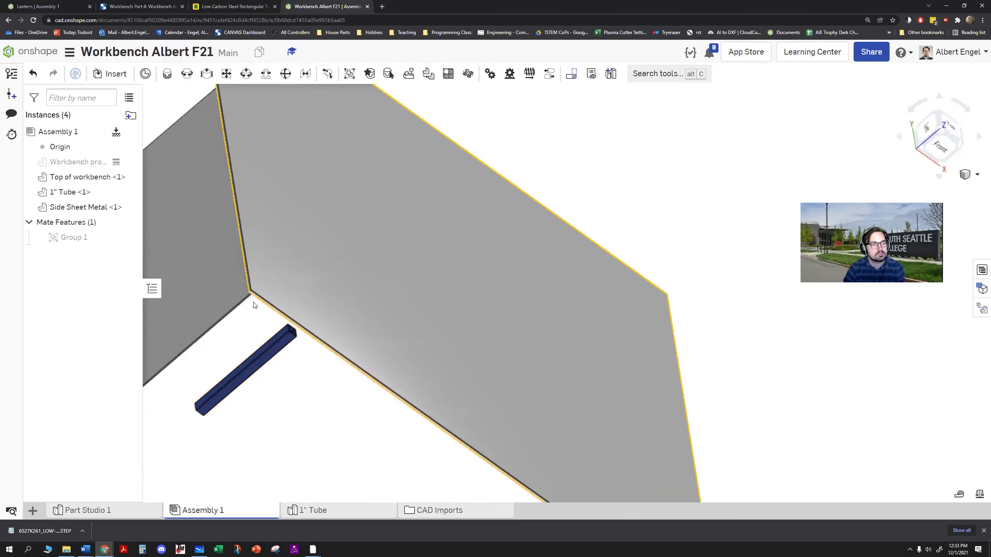
pyautogui.click(127, 178)
pyautogui.moveTo(347, 303); pyautogui.dragTo(323, 308, button='right')
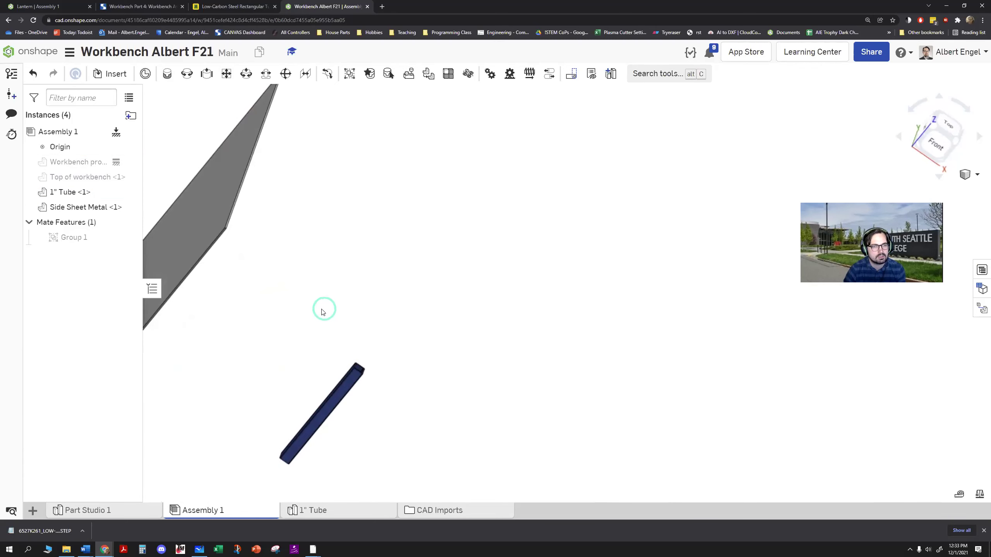
# - Add a Fastened mate joining the midpoint of the 1" Tube's end edge to the side sheet's upper front corner
pyautogui.click(167, 74)
pyautogui.scroll(5, 320, 367)
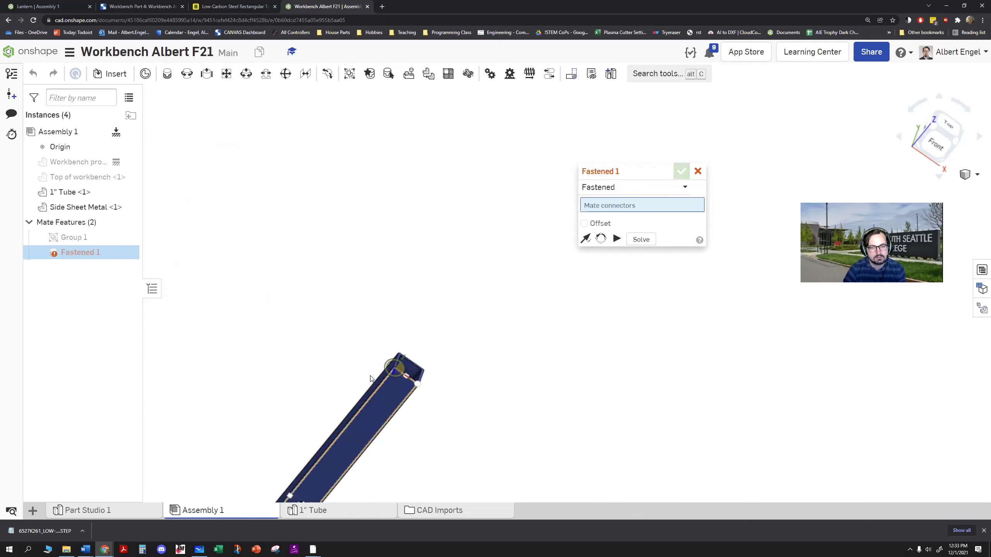
pyautogui.moveTo(365, 318); pyautogui.dragTo(403, 338, button='right')
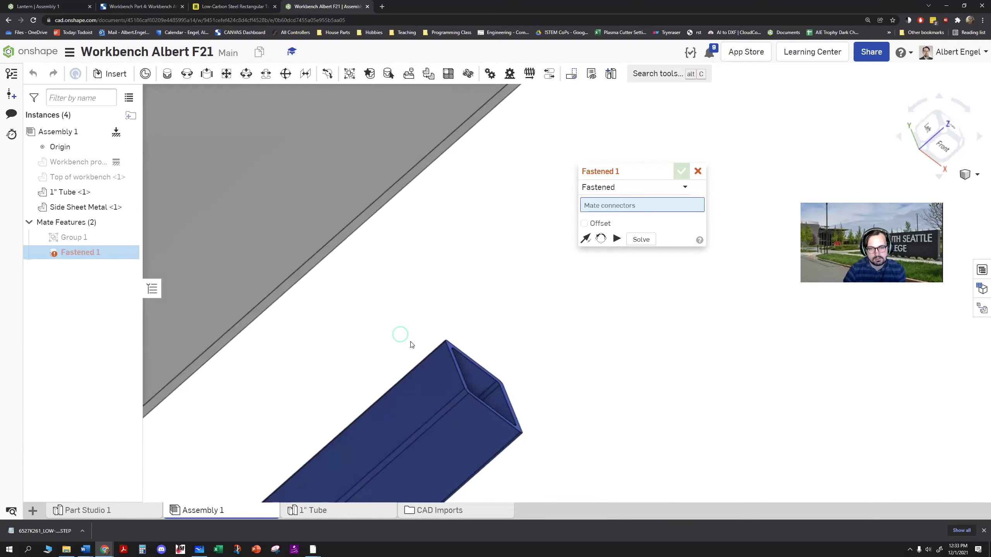
pyautogui.click(453, 367)
pyautogui.scroll(-5, 450, 366)
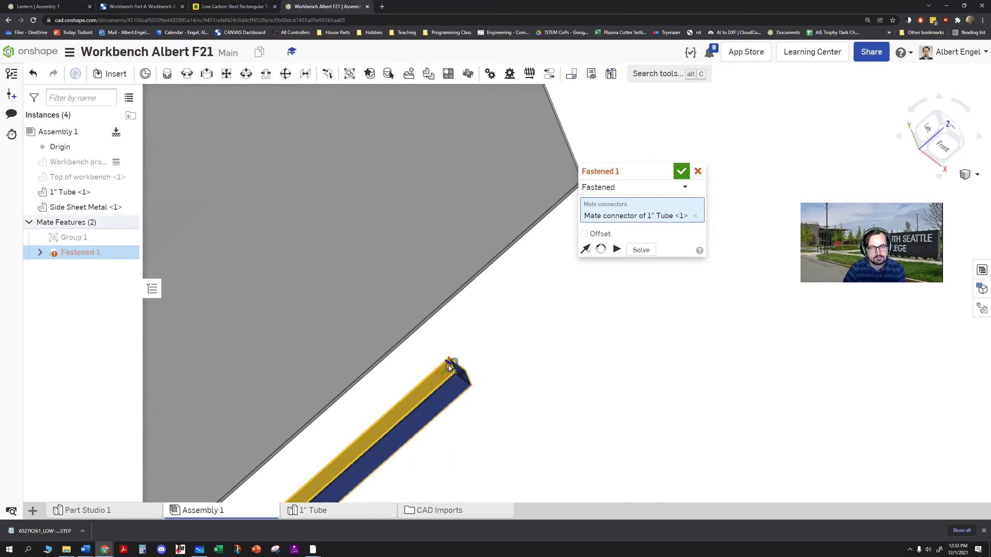
pyautogui.moveTo(510, 355); pyautogui.dragTo(438, 343, button='right')
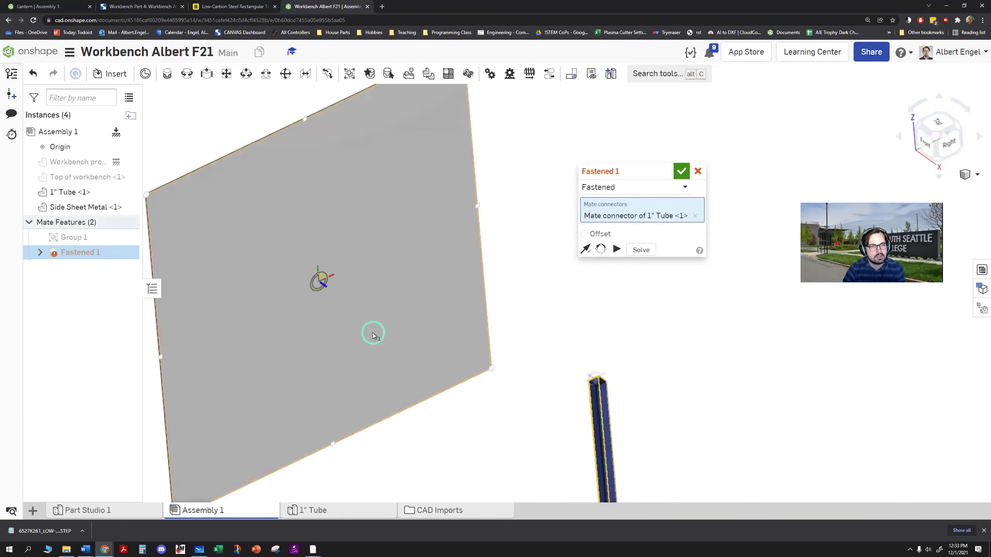
pyautogui.moveTo(374, 334); pyautogui.dragTo(535, 346, button='middle')
pyautogui.scroll(2, 322, 215)
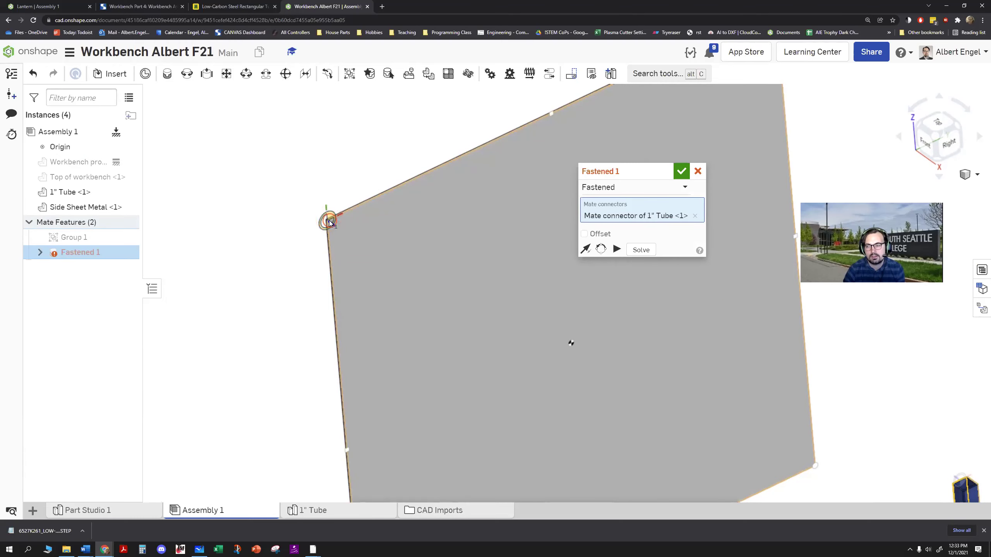
pyautogui.click(330, 223)
pyautogui.moveTo(297, 229); pyautogui.dragTo(274, 229, button='right')
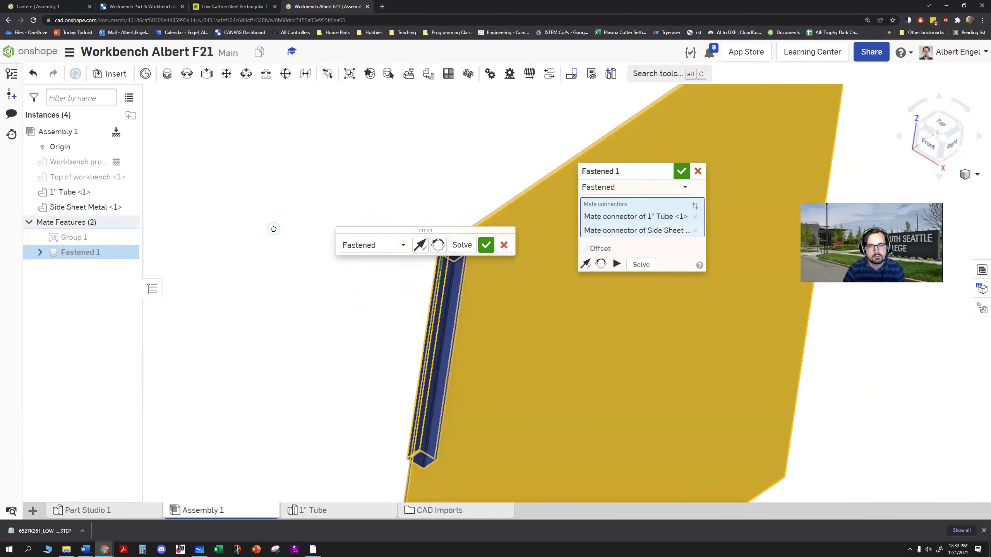
pyautogui.click(486, 244)
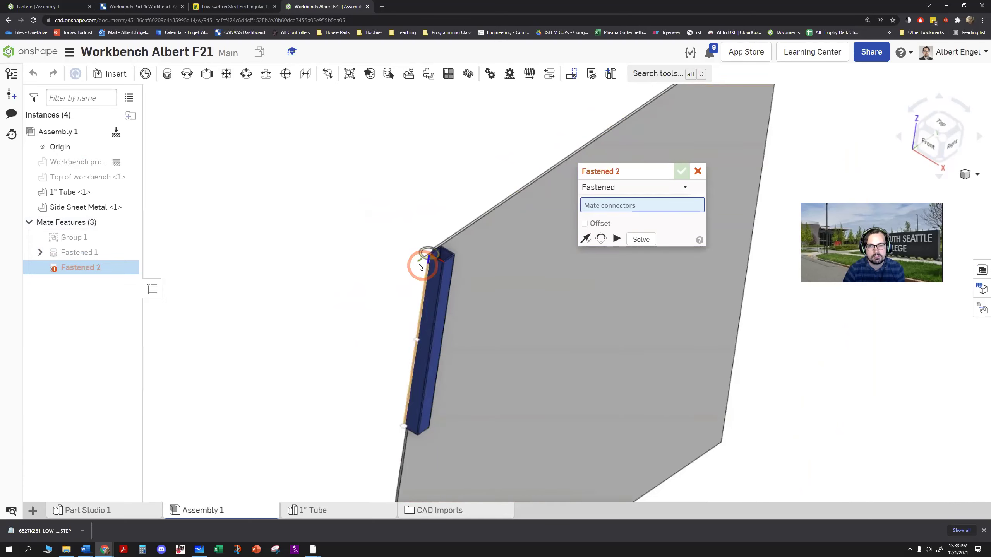
# - Examine from the top view how the tube's end sits against the side sheet's front edge, discarding the empty second mate
pyautogui.scroll(8, 420, 268)
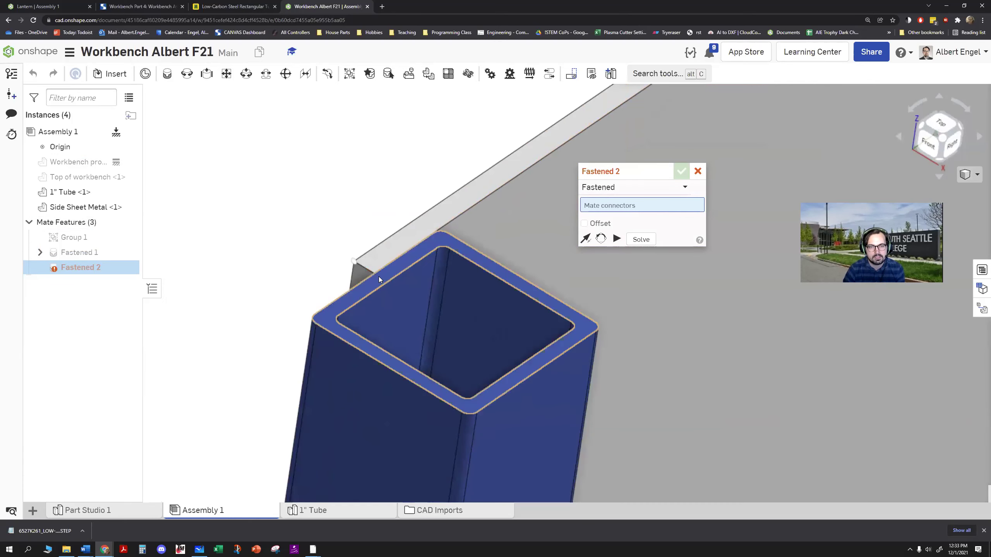
pyautogui.scroll(-6, 384, 267)
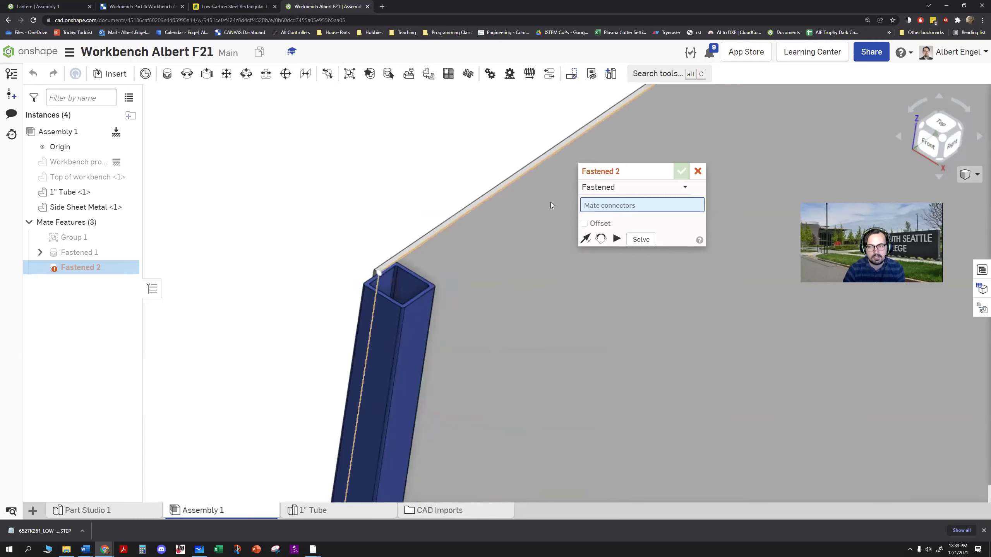
pyautogui.click(935, 123)
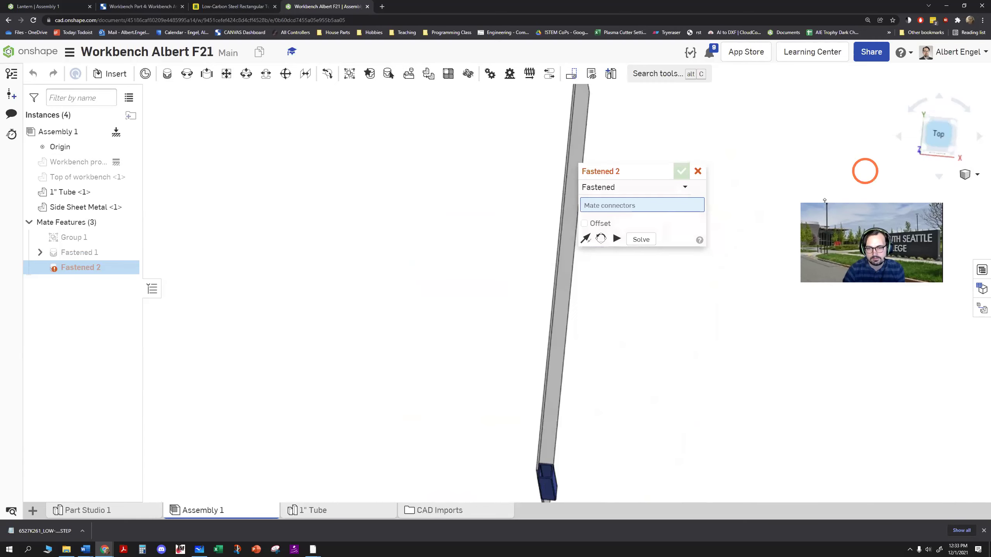
pyautogui.scroll(8, 546, 342)
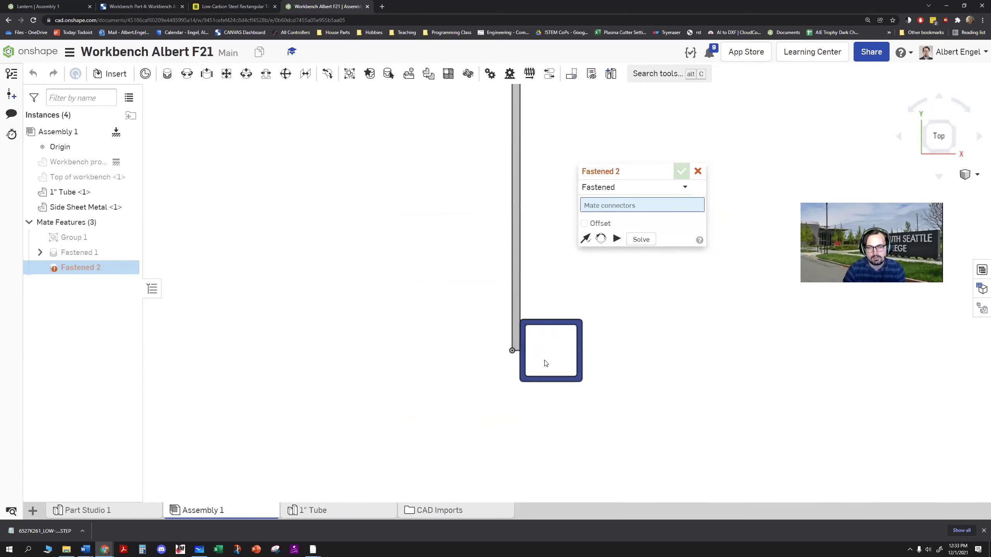
pyautogui.moveTo(547, 341); pyautogui.dragTo(480, 329, button='middle')
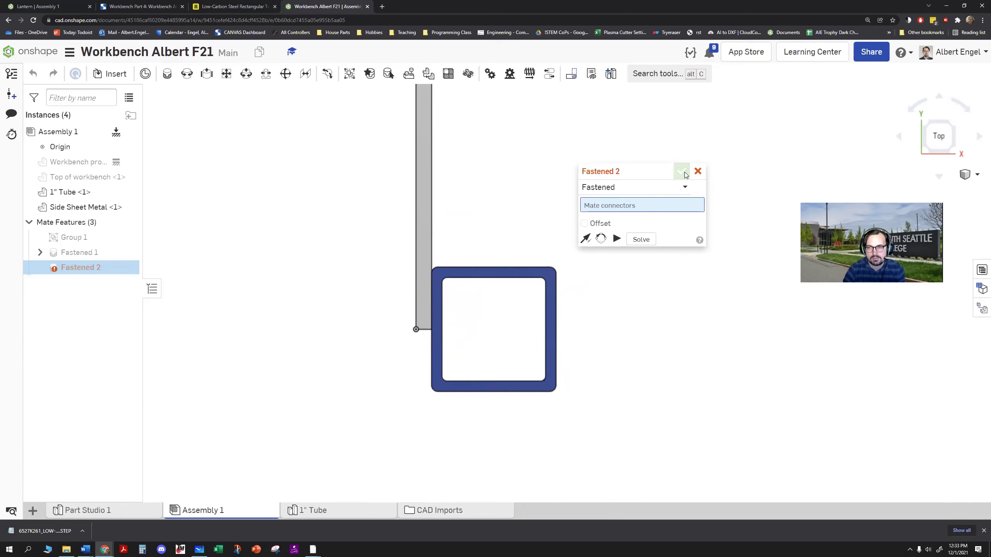
pyautogui.click(698, 172)
pyautogui.scroll(-2, 580, 298)
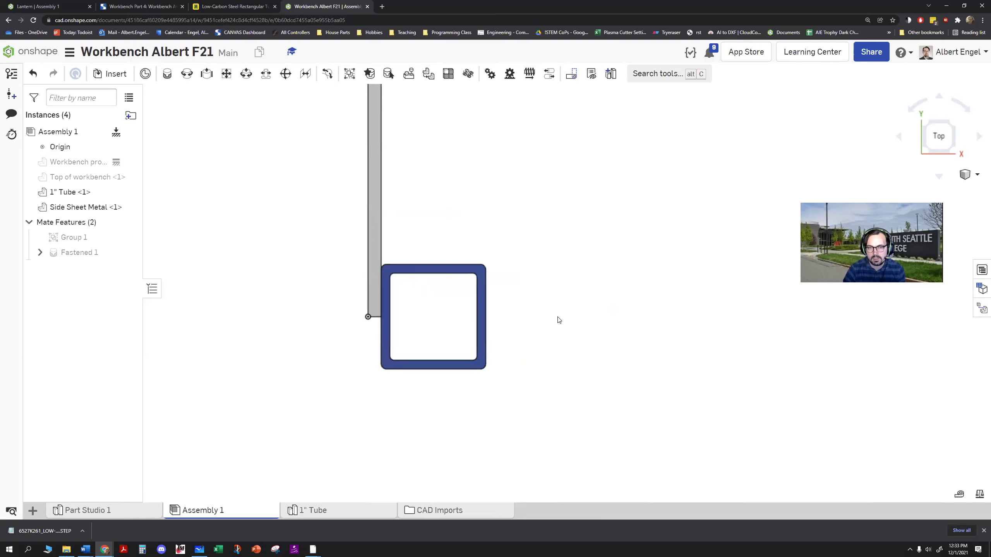
pyautogui.scroll(2, 542, 315)
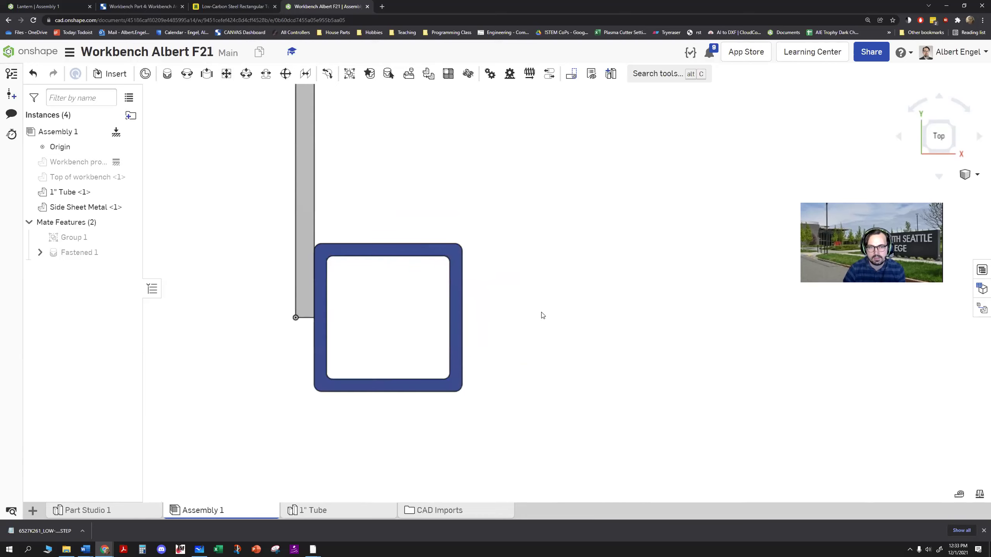
# - Measure the distance between two opposite outer sides of the 1" Tube's end
pyautogui.click(960, 496)
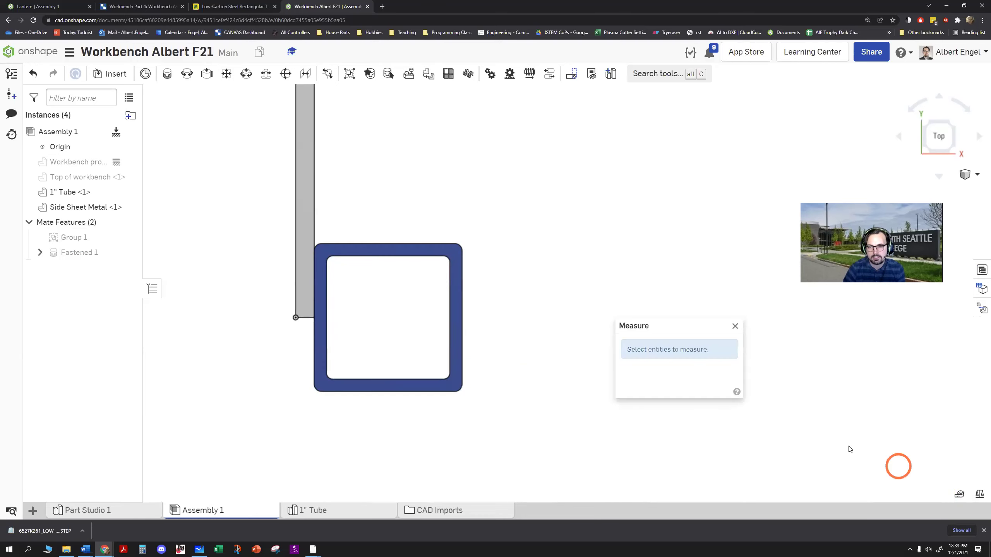
pyautogui.click(376, 242)
pyautogui.click(394, 391)
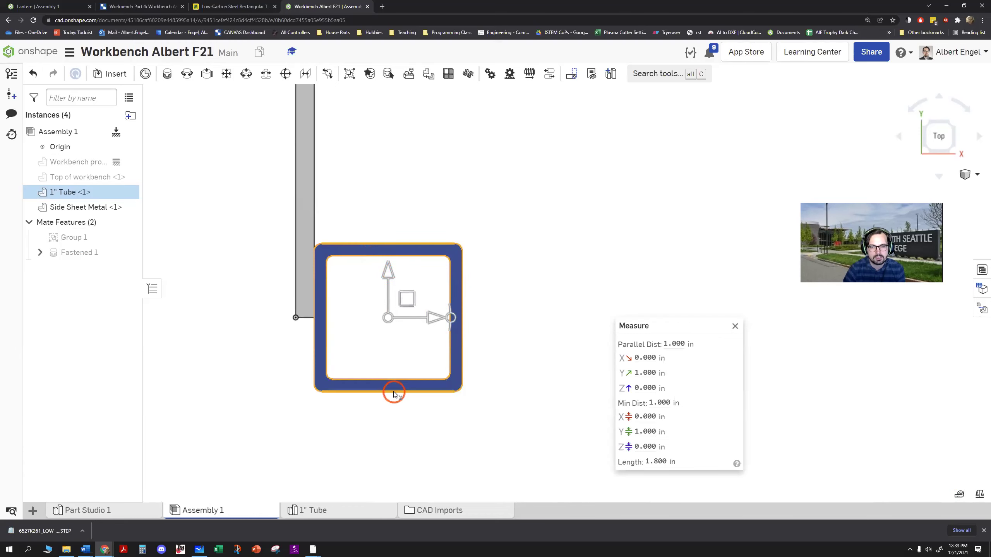
pyautogui.click(686, 343)
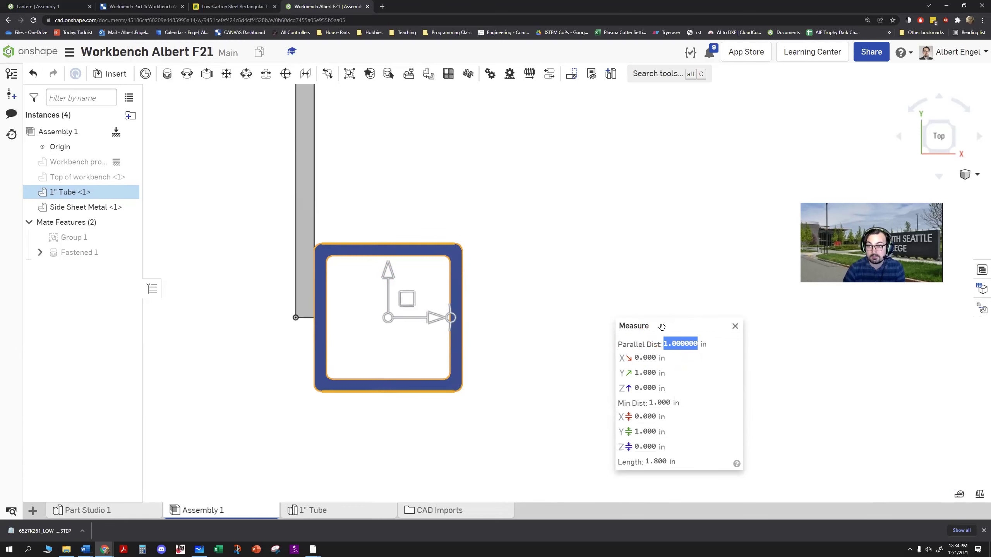
pyautogui.click(735, 327)
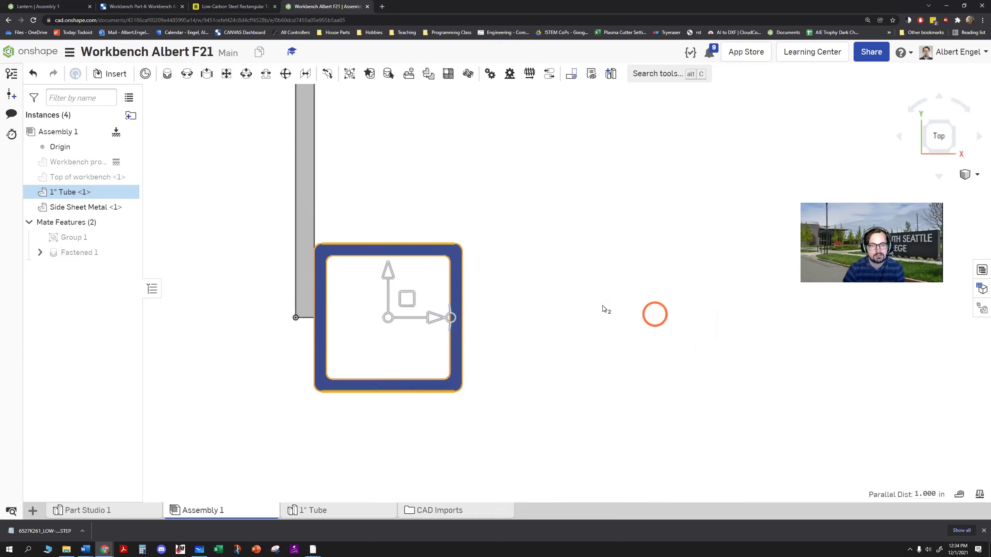
pyautogui.click(542, 264)
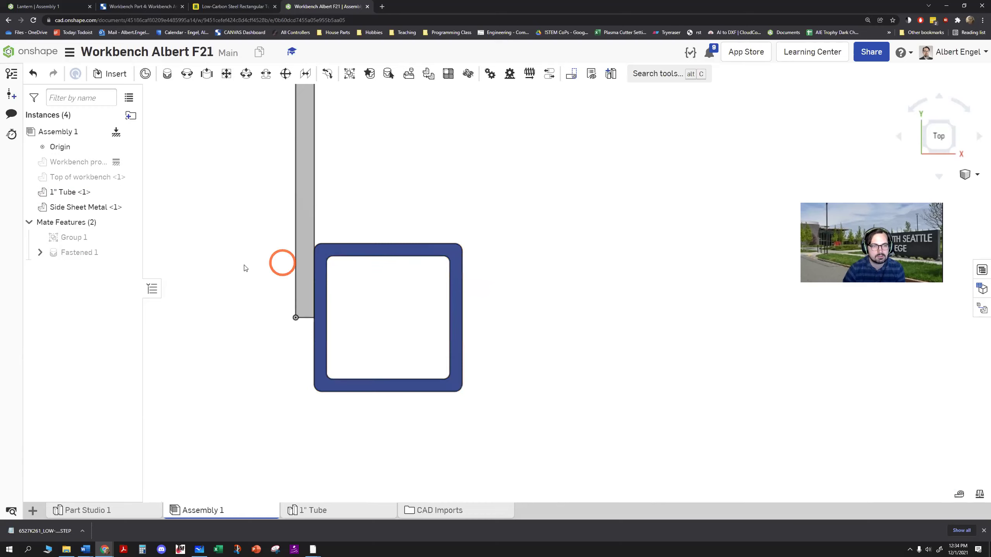
# - Edit the tube's Fastened mate to use an offset of 0.5 in along X
pyautogui.click(75, 253)
pyautogui.doubleClick(75, 253)
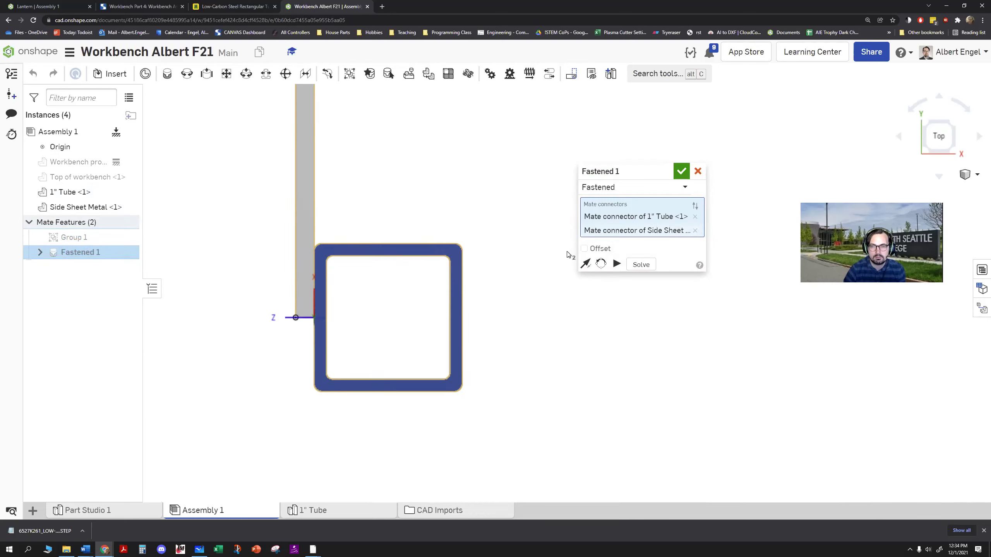
pyautogui.click(584, 249)
pyautogui.click(684, 265)
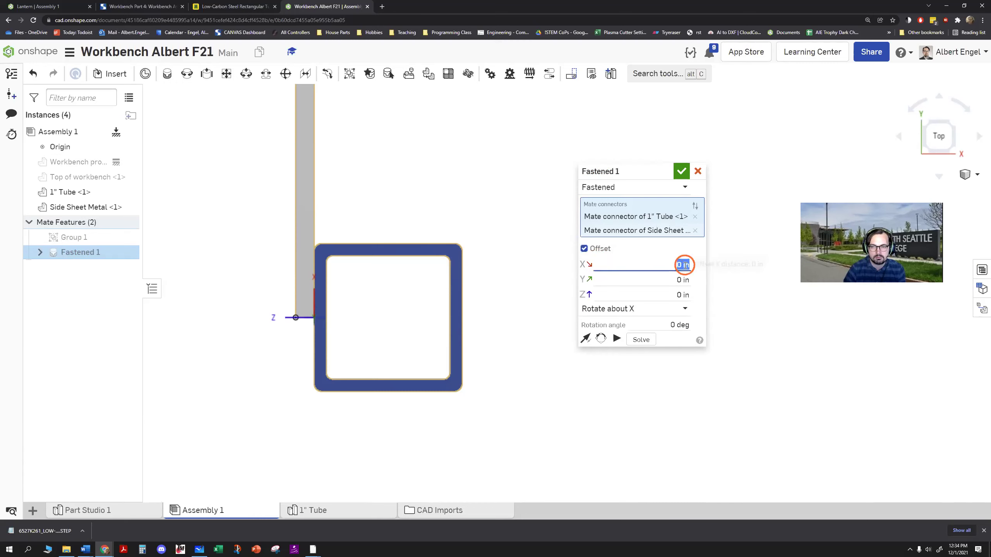
pyautogui.press('BackSpace')
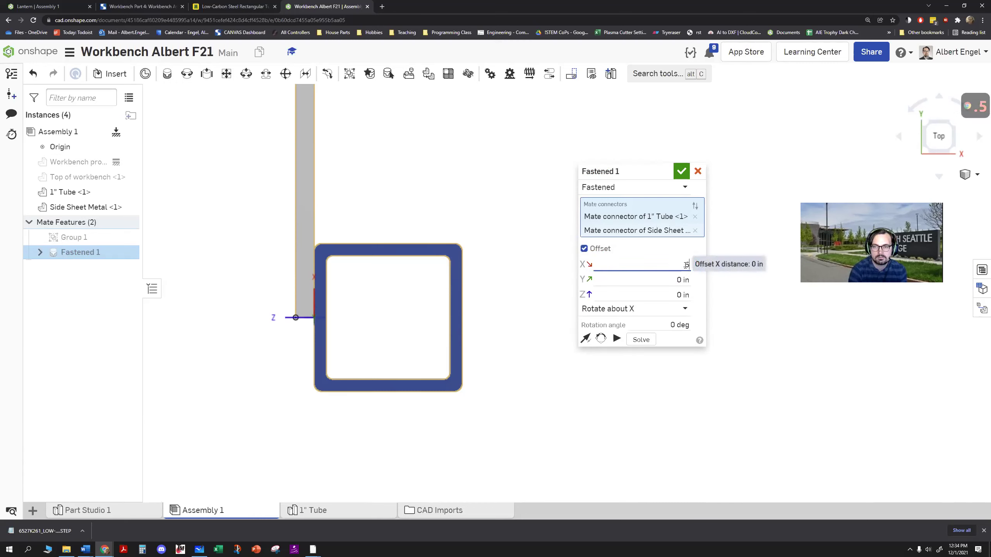
pyautogui.press('Return')
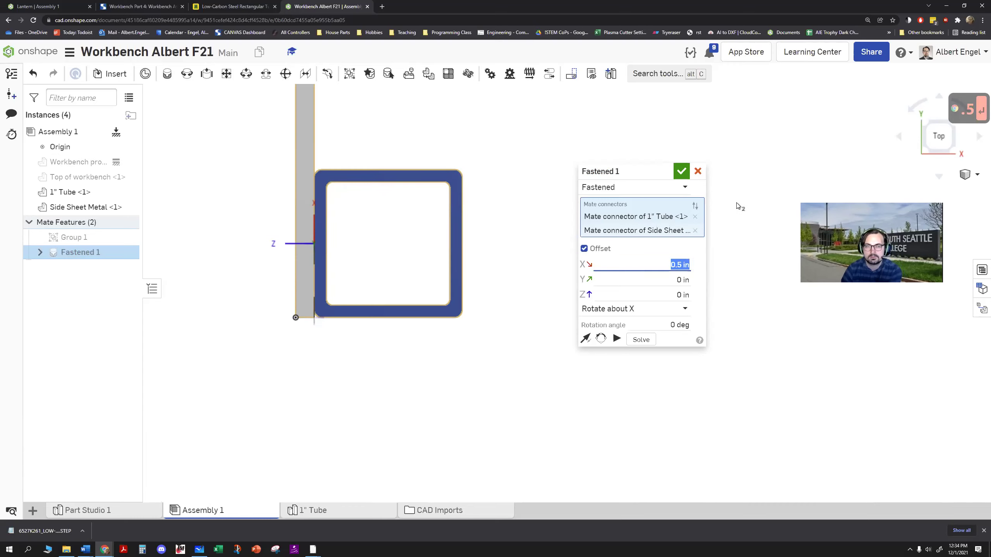
pyautogui.click(682, 172)
# - Examine the mated tube's position and how far it extends down the side sheet's front edge
pyautogui.moveTo(613, 257); pyautogui.dragTo(598, 228, button='right')
pyautogui.scroll(-10, 605, 239)
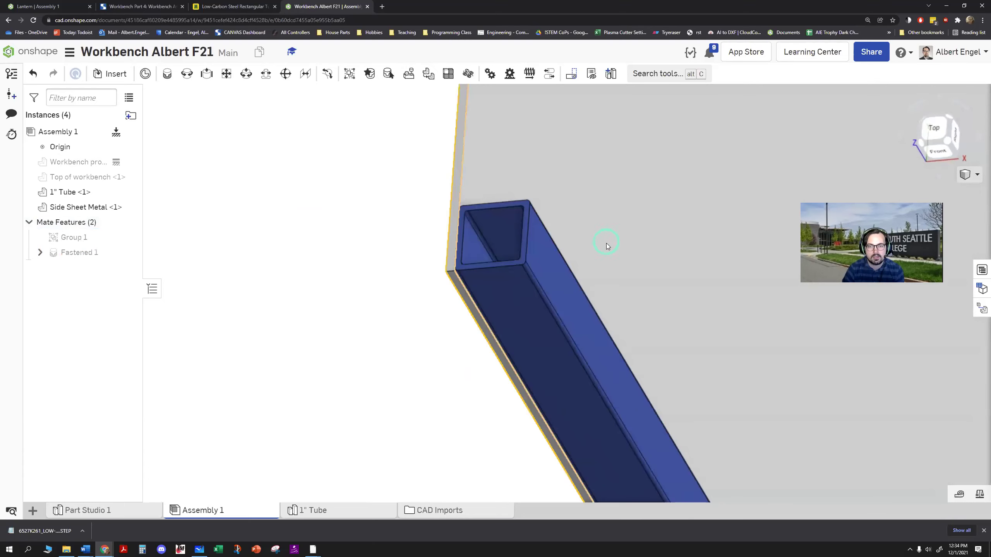
pyautogui.moveTo(714, 326); pyautogui.dragTo(582, 205, button='middle')
pyautogui.moveTo(736, 347); pyautogui.dragTo(626, 309, button='middle')
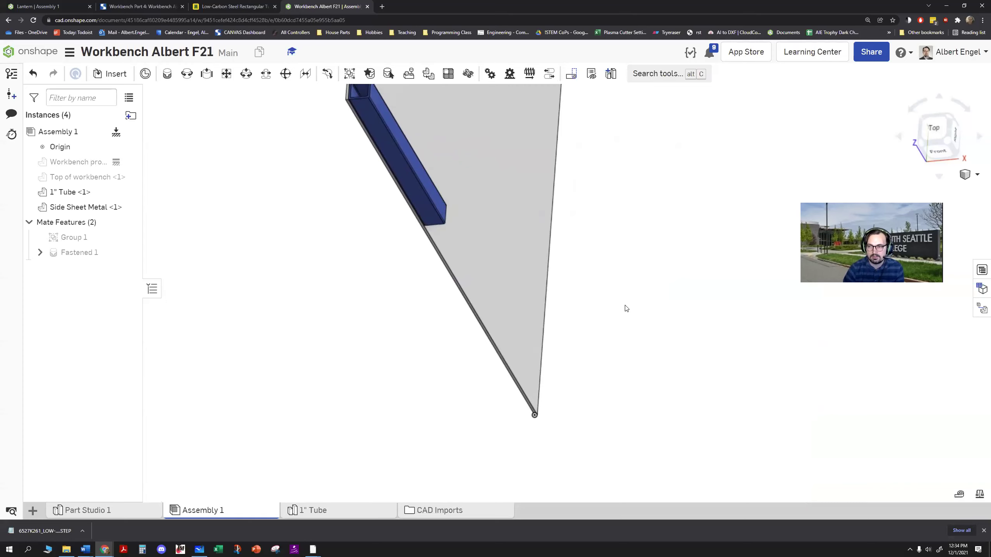
pyautogui.scroll(-3, 626, 305)
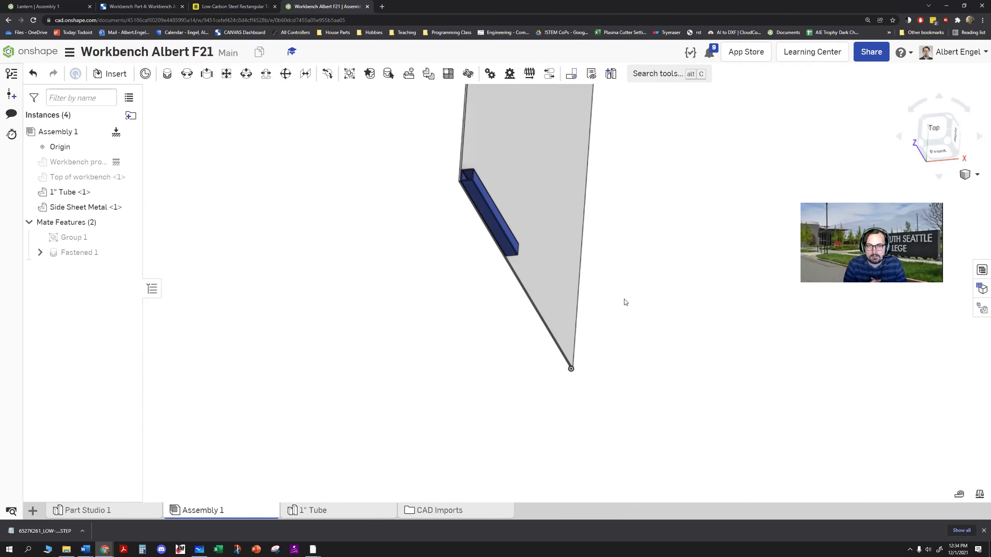
pyautogui.scroll(2, 523, 256)
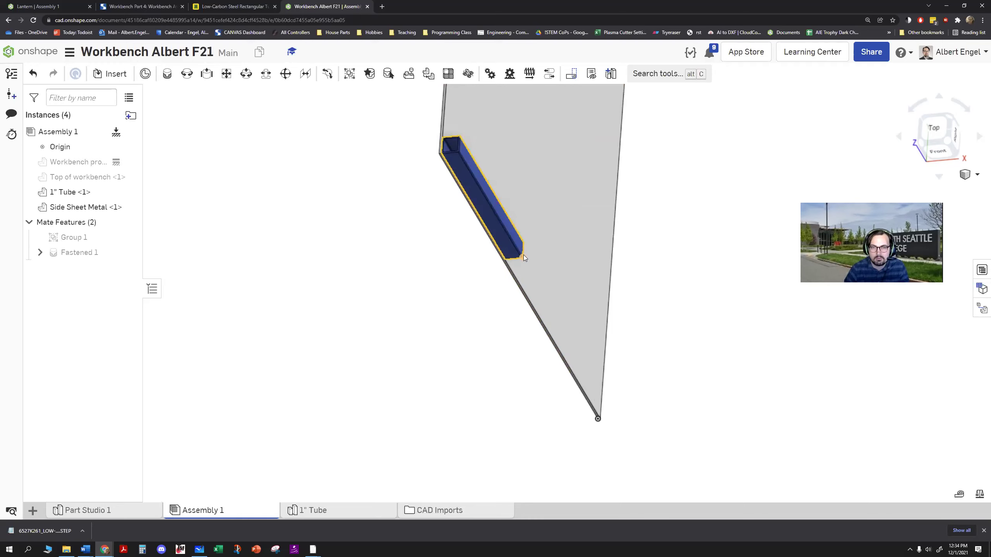
pyautogui.moveTo(387, 285); pyautogui.dragTo(269, 311, button='middle')
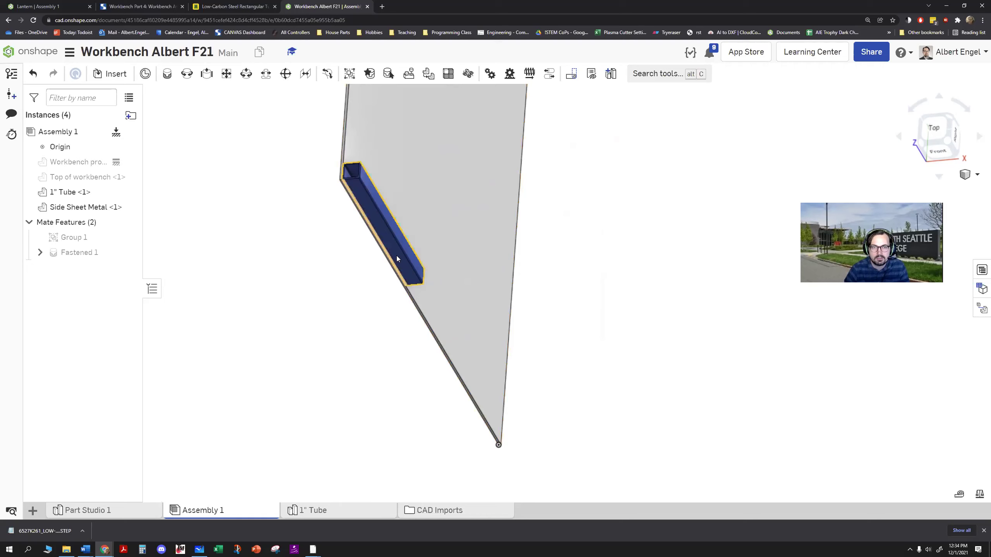
pyautogui.scroll(1, 397, 256)
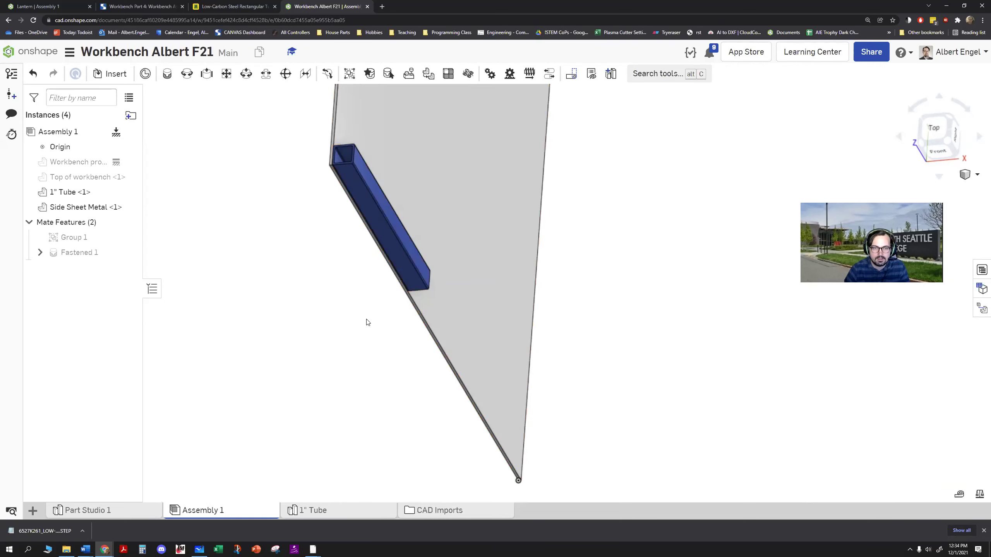
pyautogui.scroll(-4, 367, 322)
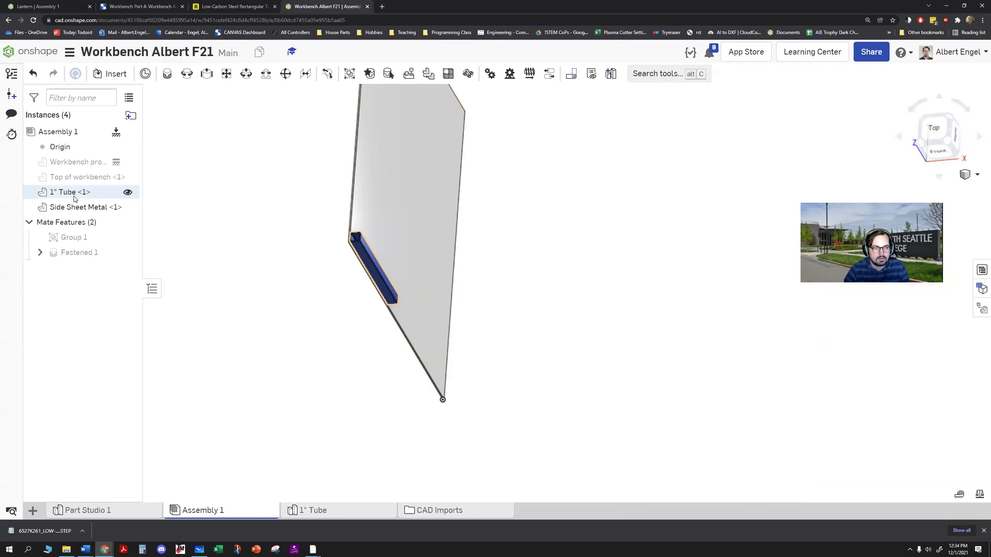
pyautogui.scroll(2, 468, 281)
pyautogui.moveTo(480, 304); pyautogui.dragTo(432, 313, button='middle')
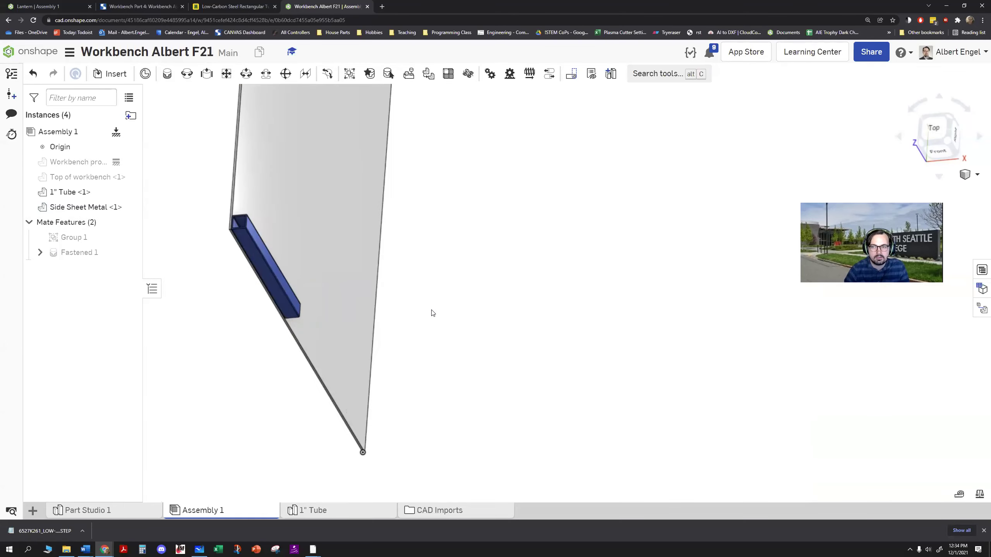
pyautogui.moveTo(367, 301); pyautogui.dragTo(521, 297, button='right')
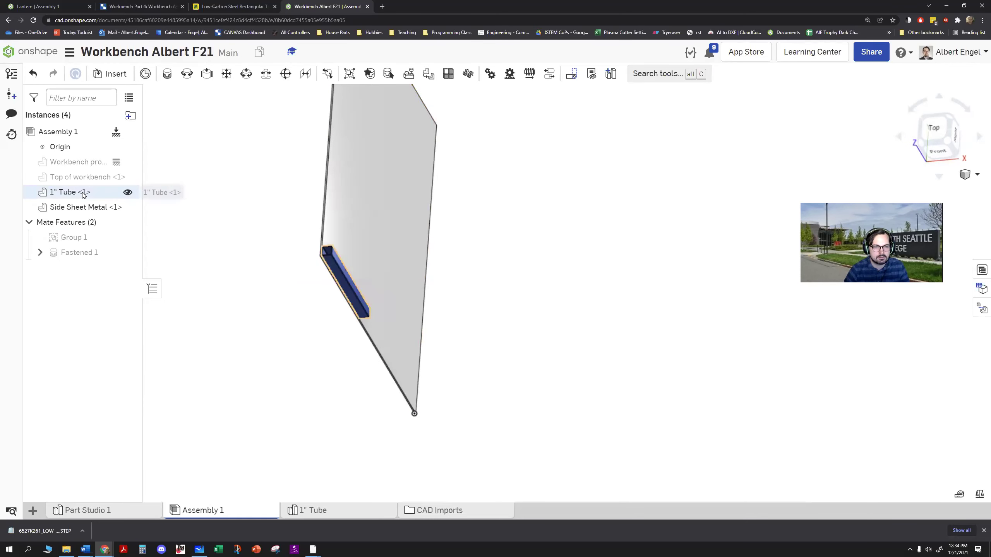
# - Edit the 1" Tube in the context of the assembly and hide the Top of workbench and Side Sheet Metal parts
pyautogui.click(83, 193)
pyautogui.rightClick(81, 195)
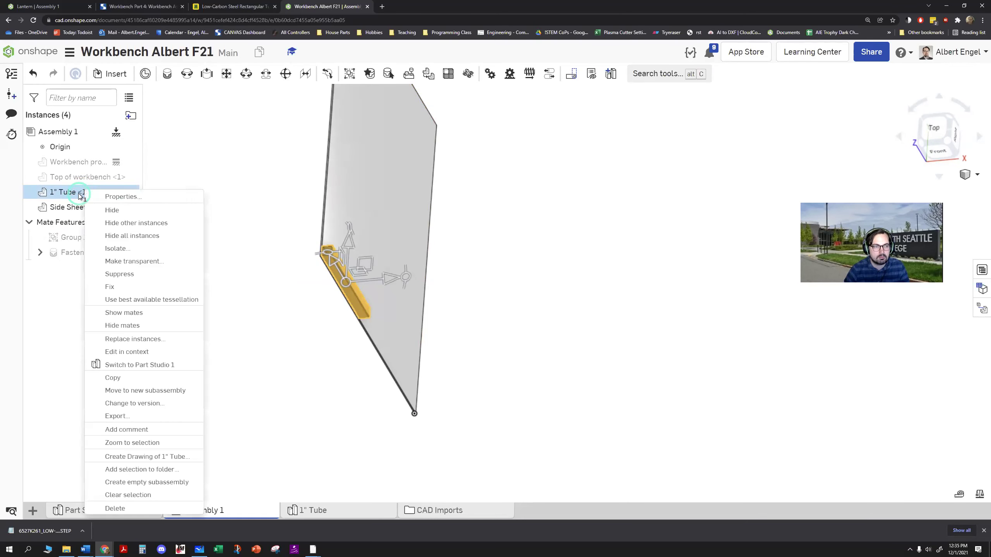
pyautogui.click(165, 354)
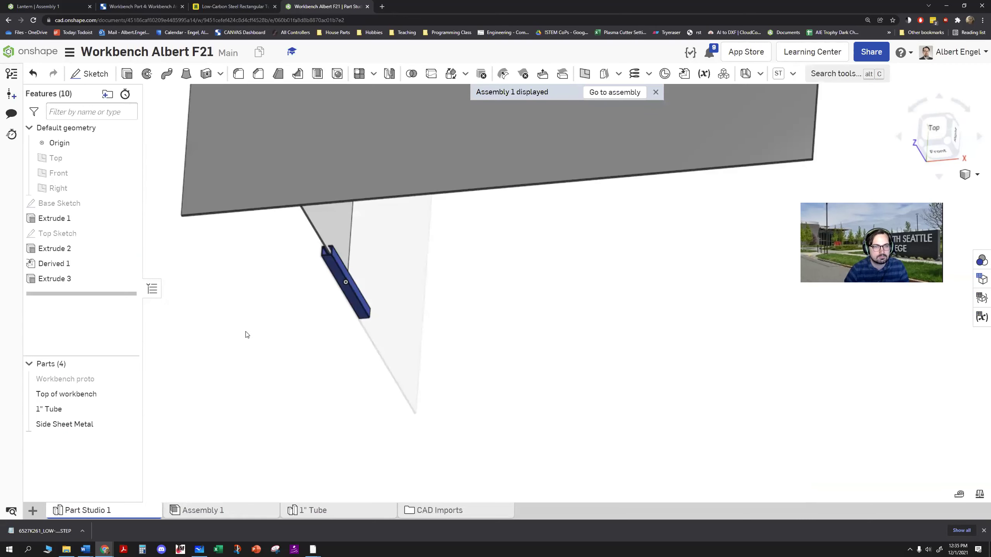
pyautogui.scroll(-3, 246, 334)
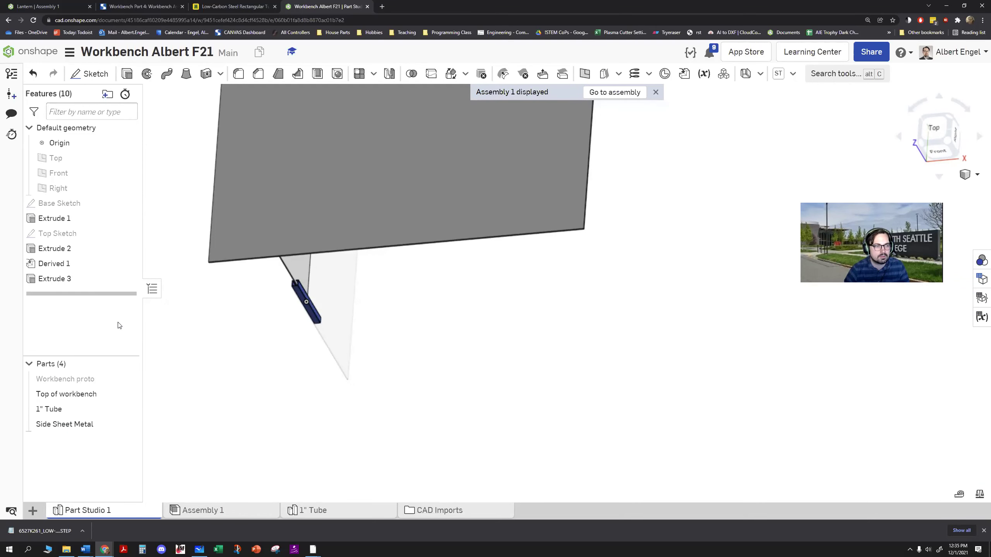
pyautogui.click(129, 394)
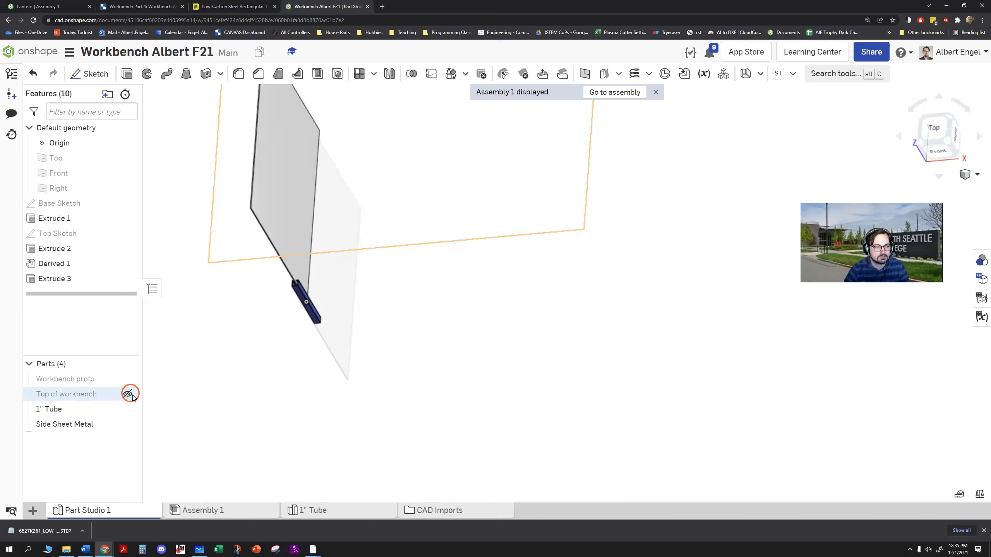
pyautogui.click(128, 425)
# - Extrude the lower end face of the 1" Tube as an addition to that tube
pyautogui.moveTo(214, 407); pyautogui.dragTo(345, 325, button='right')
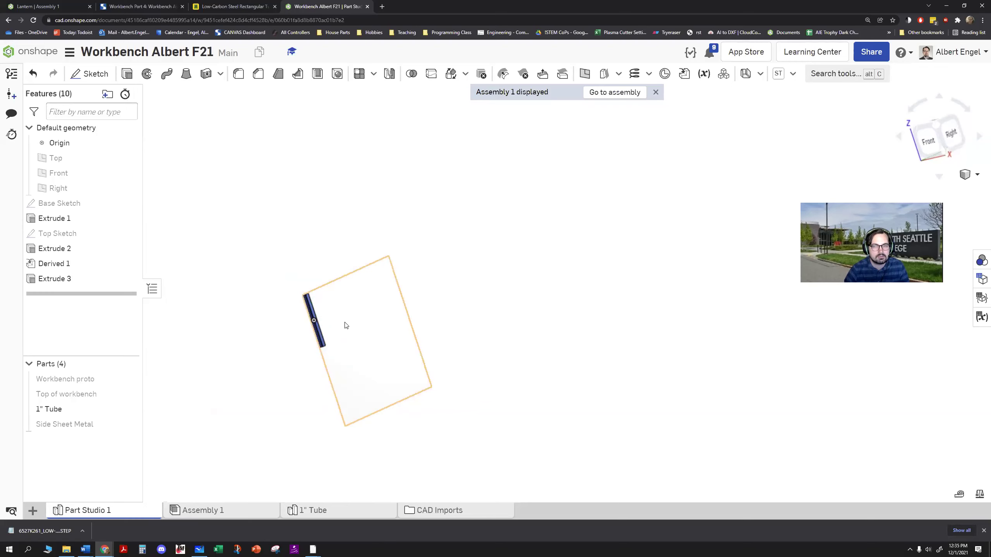
pyautogui.scroll(5, 345, 325)
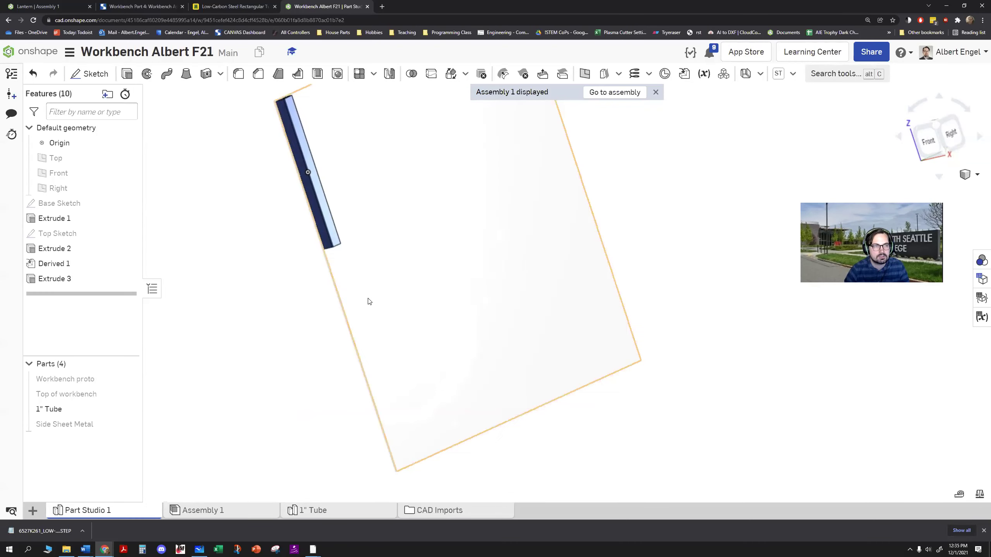
pyautogui.moveTo(371, 331); pyautogui.dragTo(389, 284, button='middle')
pyautogui.moveTo(387, 270); pyautogui.dragTo(346, 217, button='right')
pyautogui.scroll(10, 345, 216)
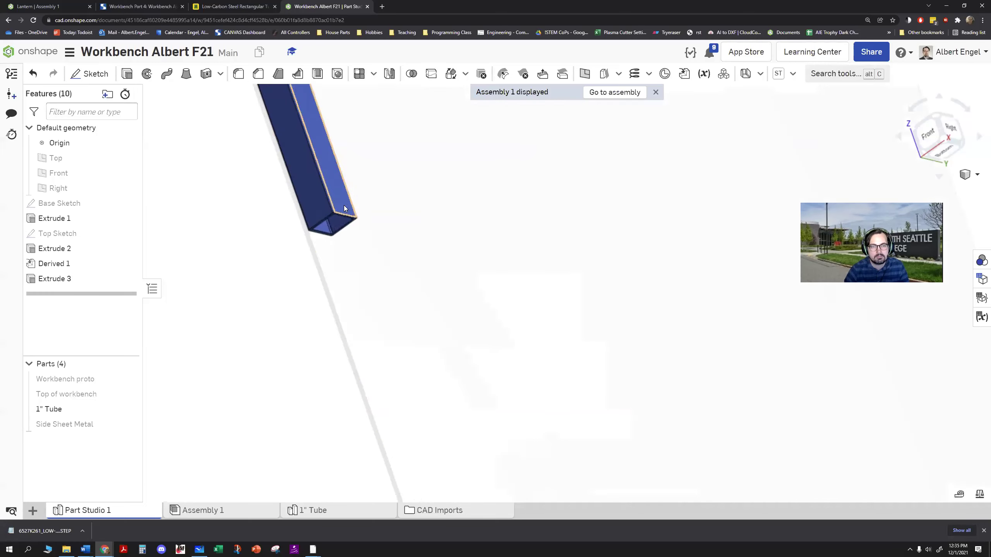
pyautogui.click(127, 74)
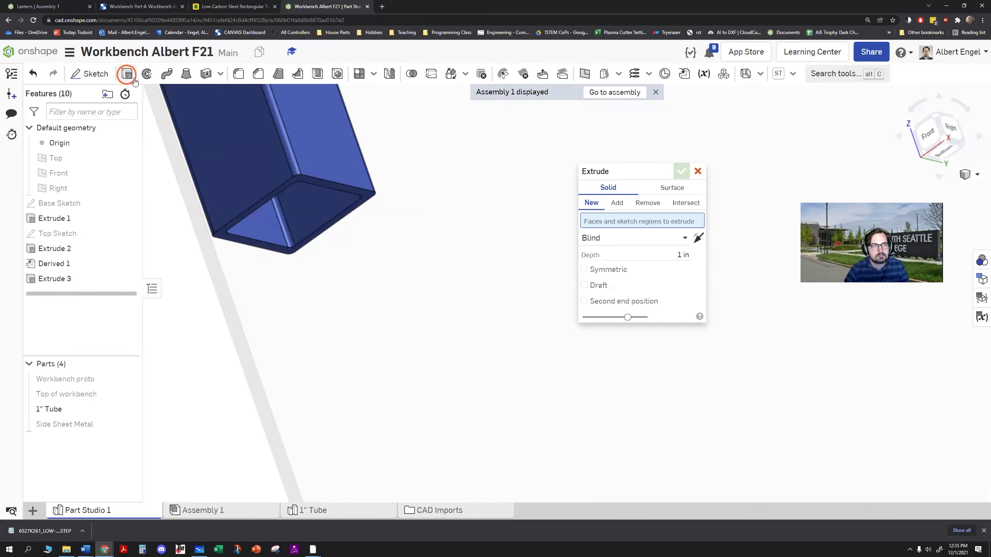
pyautogui.click(364, 197)
pyautogui.scroll(-5, 365, 195)
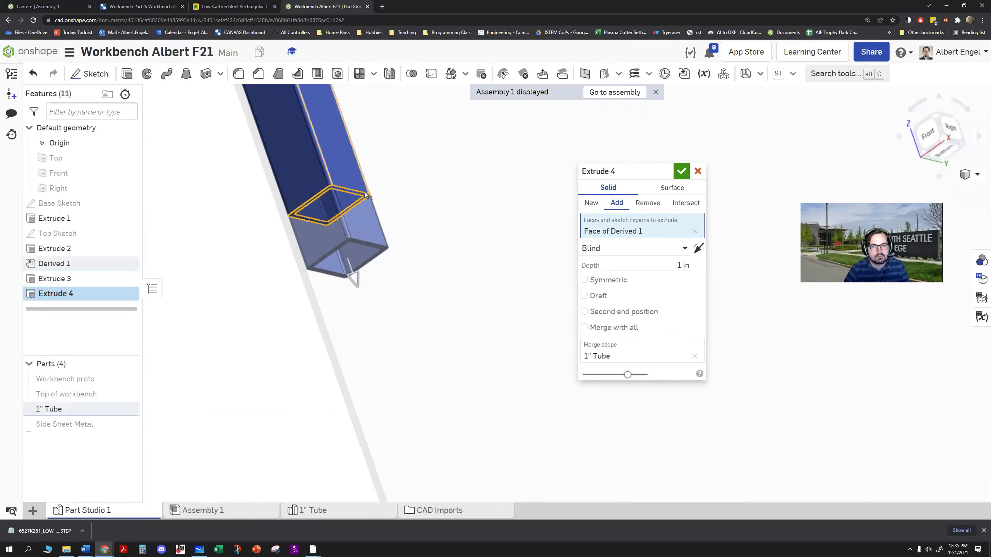
# - Try to lengthen the tube's extrusion toward the side sheet's lower edge with a blind depth of 13.9 in
pyautogui.scroll(-6, 365, 223)
pyautogui.moveTo(388, 239); pyautogui.dragTo(340, 89, button='middle')
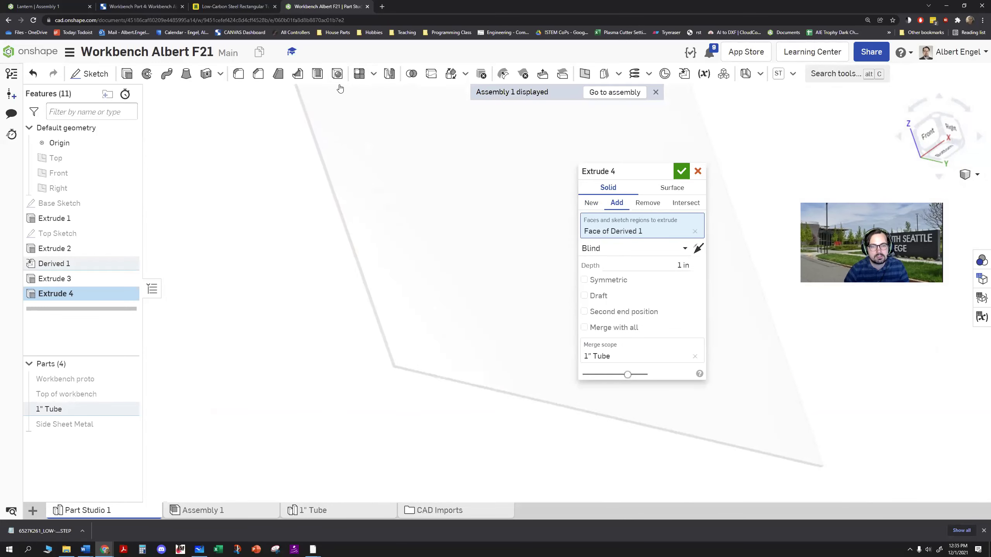
pyautogui.scroll(-2, 374, 209)
pyautogui.moveTo(335, 172); pyautogui.dragTo(399, 303)
pyautogui.scroll(4, 403, 298)
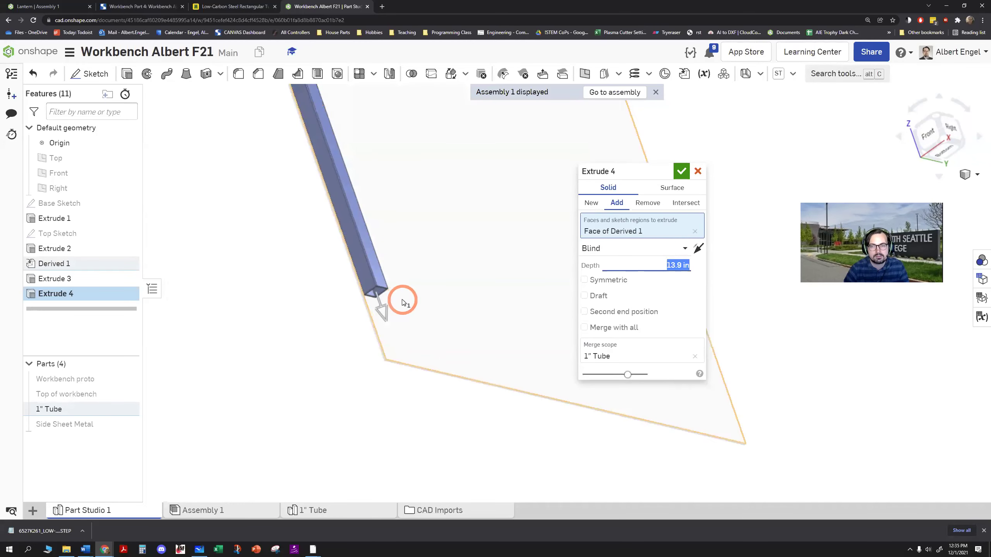
pyautogui.scroll(3, 360, 422)
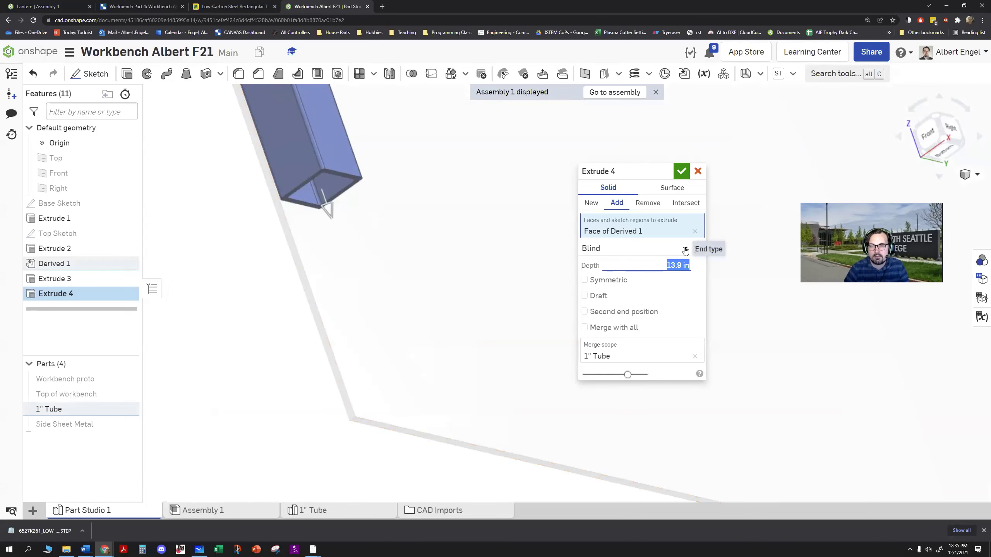
# - End the tube's extrusion up to the face of the side sheet's lower edge and accept the feature
pyautogui.click(685, 249)
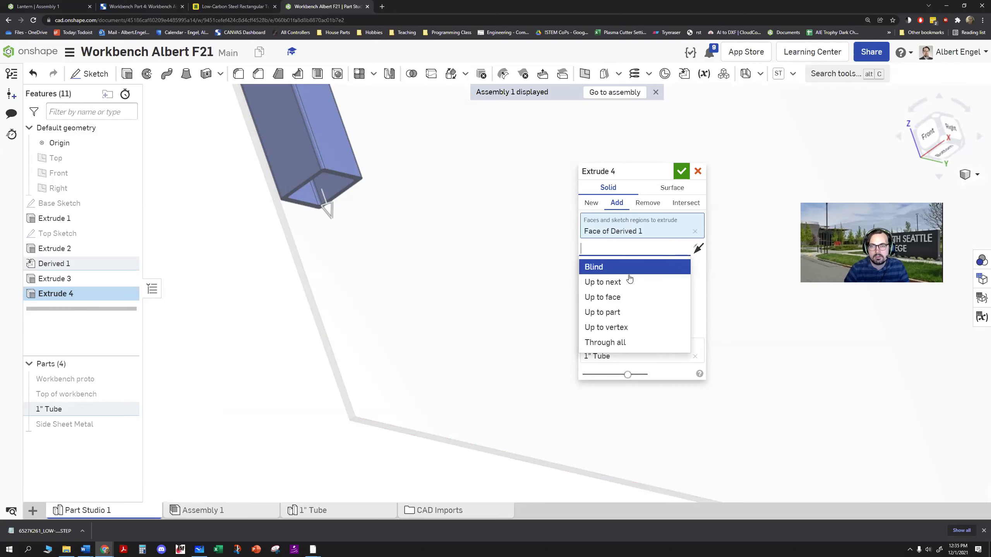
pyautogui.click(616, 298)
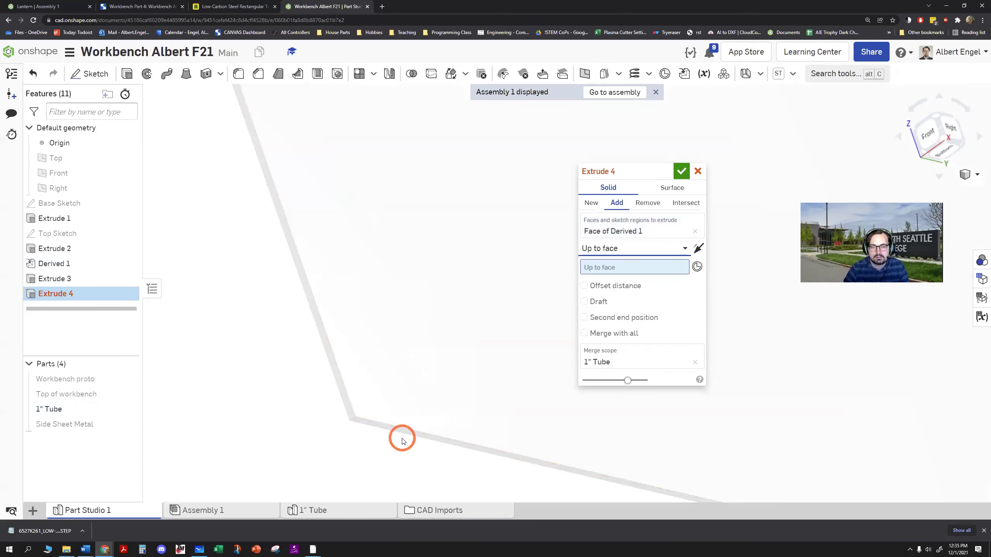
pyautogui.click(364, 424)
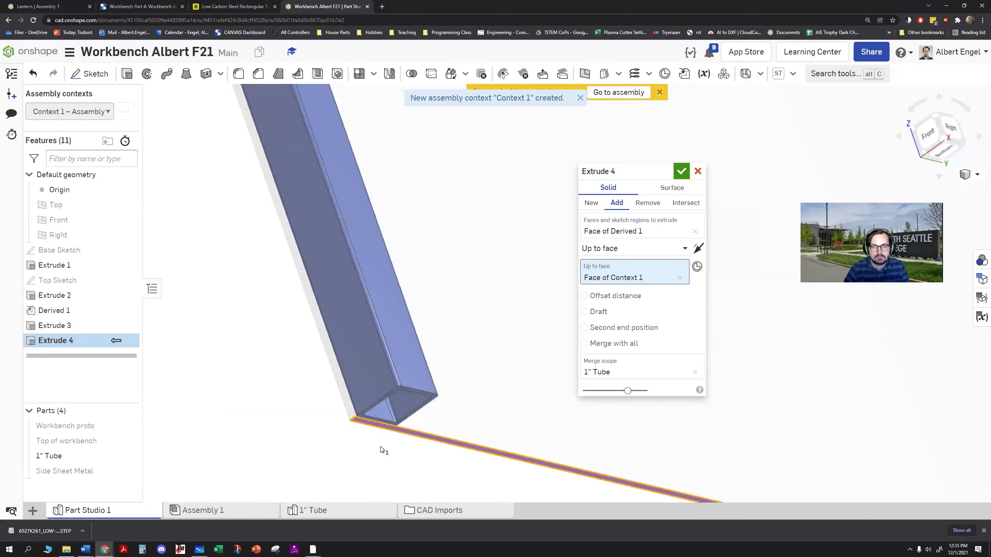
pyautogui.scroll(-5, 381, 449)
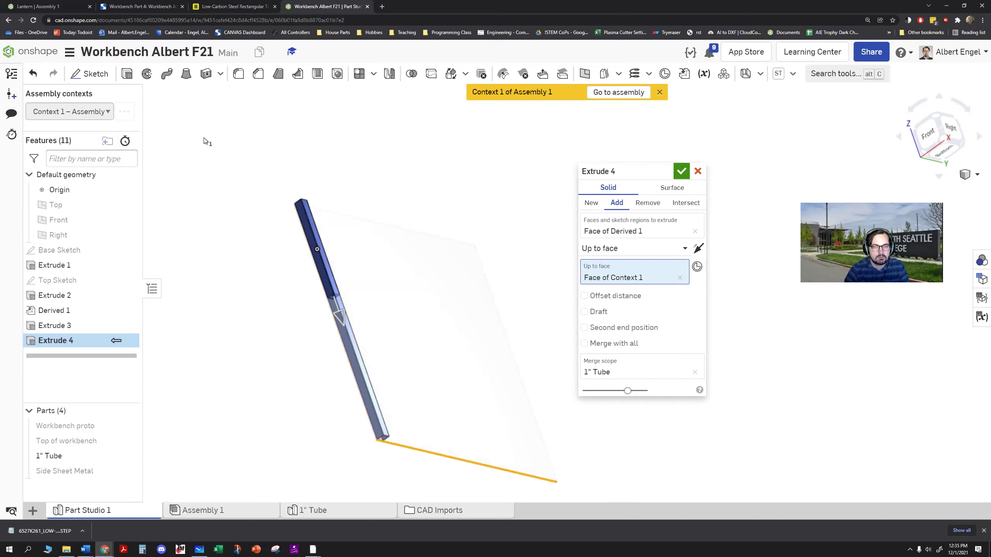
pyautogui.click(681, 171)
# - Rename the assembly context as "Vertical leg"
pyautogui.click(106, 120)
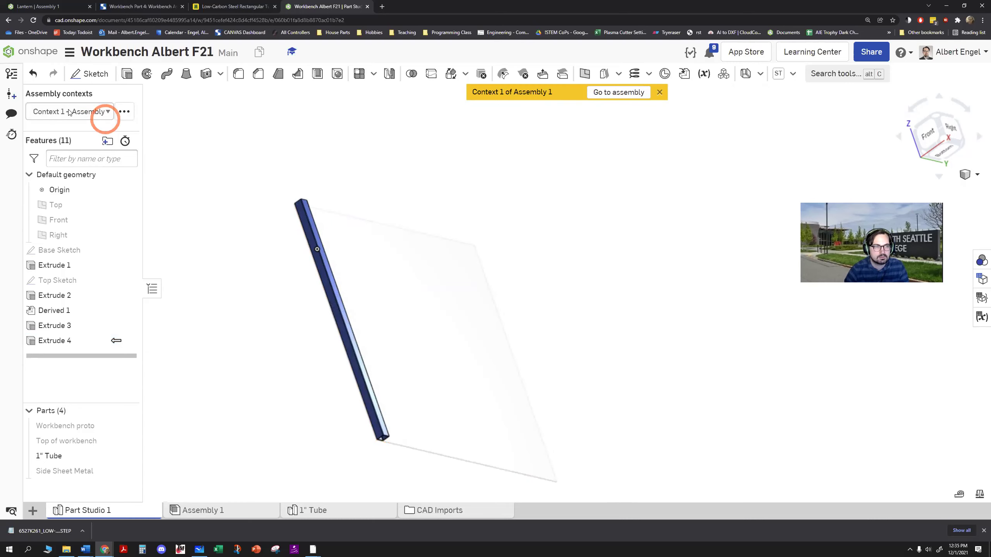
pyautogui.click(125, 117)
pyautogui.click(92, 130)
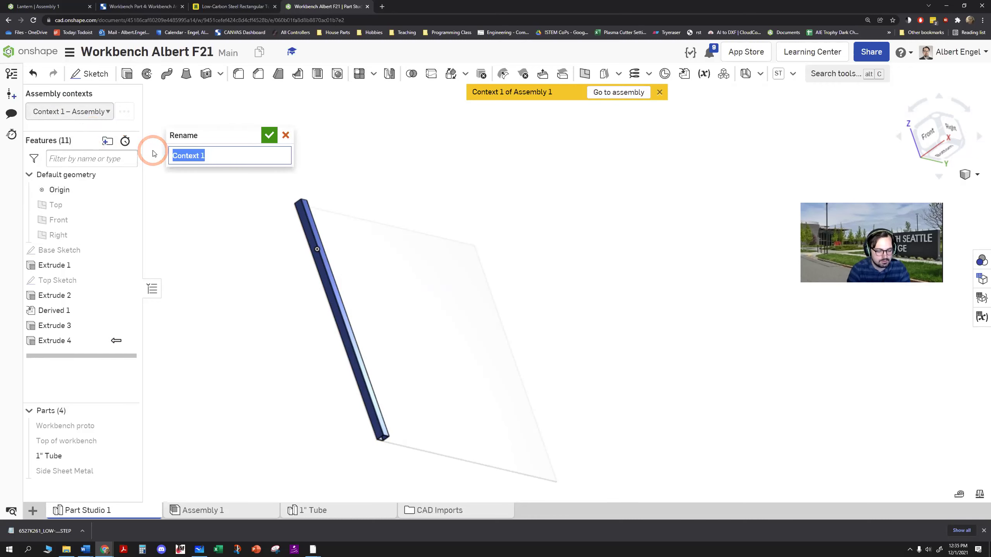
pyautogui.write('Vertical ')
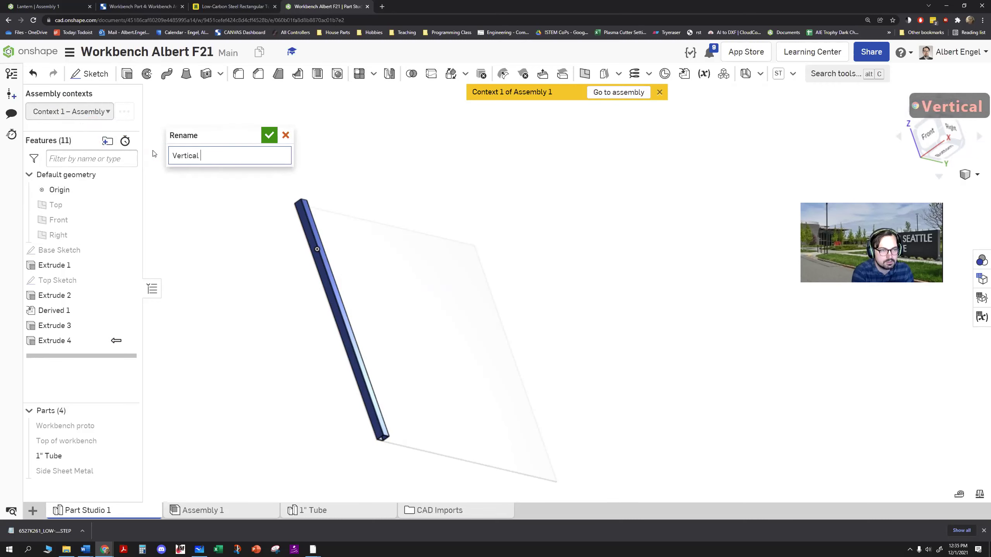
pyautogui.write('leg')
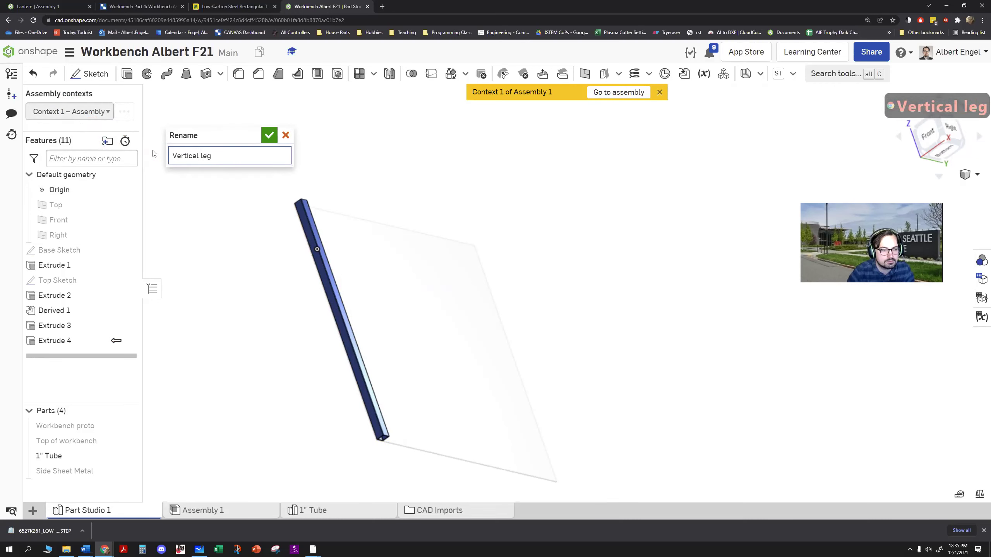
pyautogui.click(269, 135)
# - Rename the 1" Tube part as "Vertical Leg"
pyautogui.rightClick(49, 456)
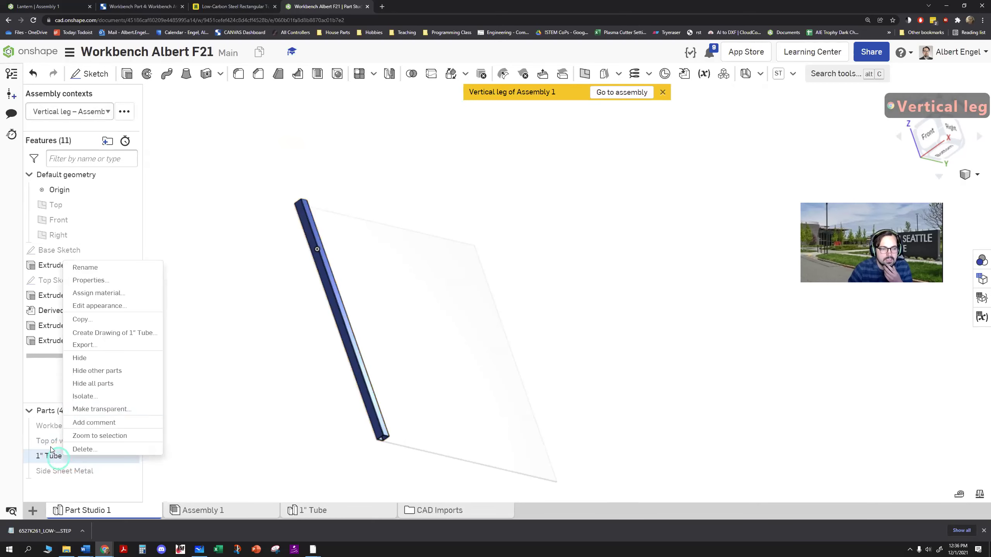
pyautogui.click(86, 268)
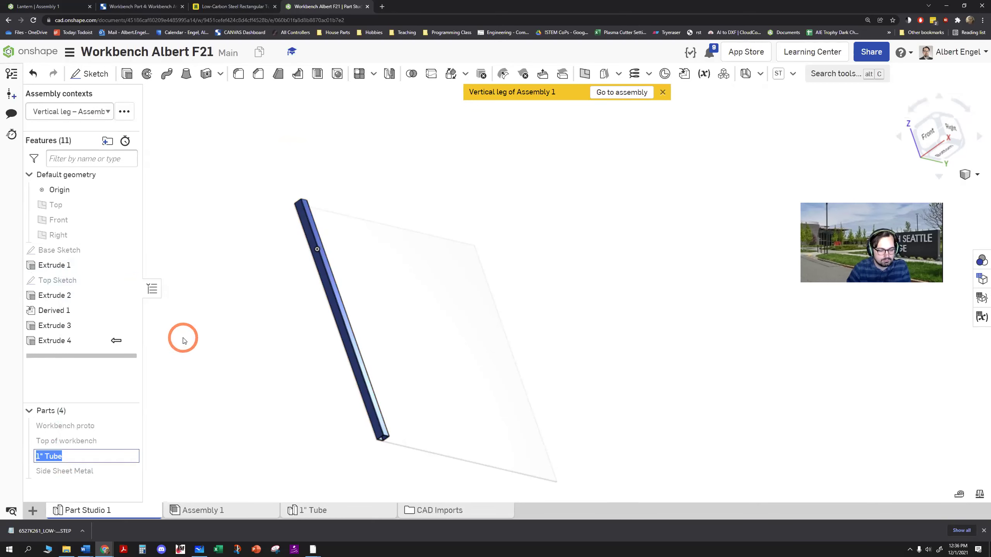
pyautogui.write('Vertica')
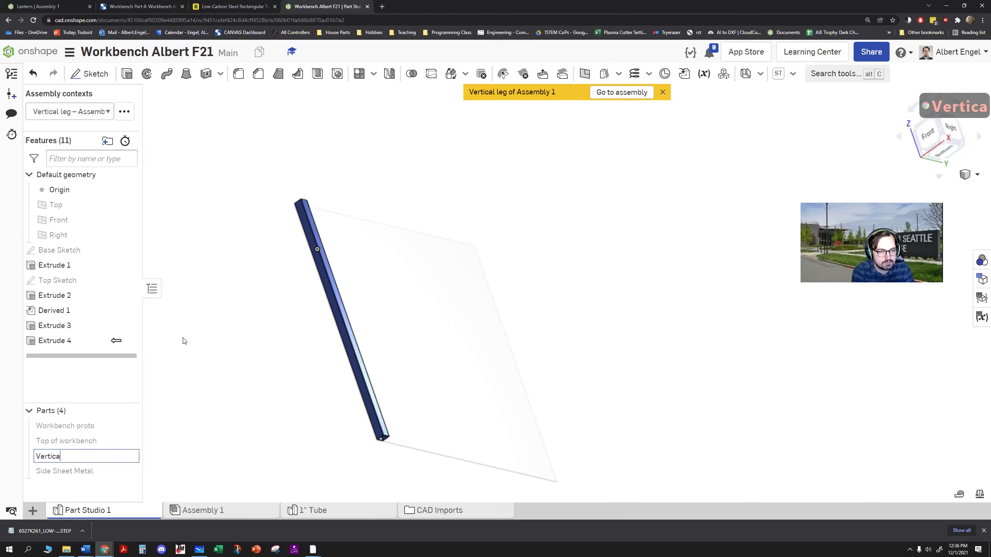
pyautogui.write('l Leg')
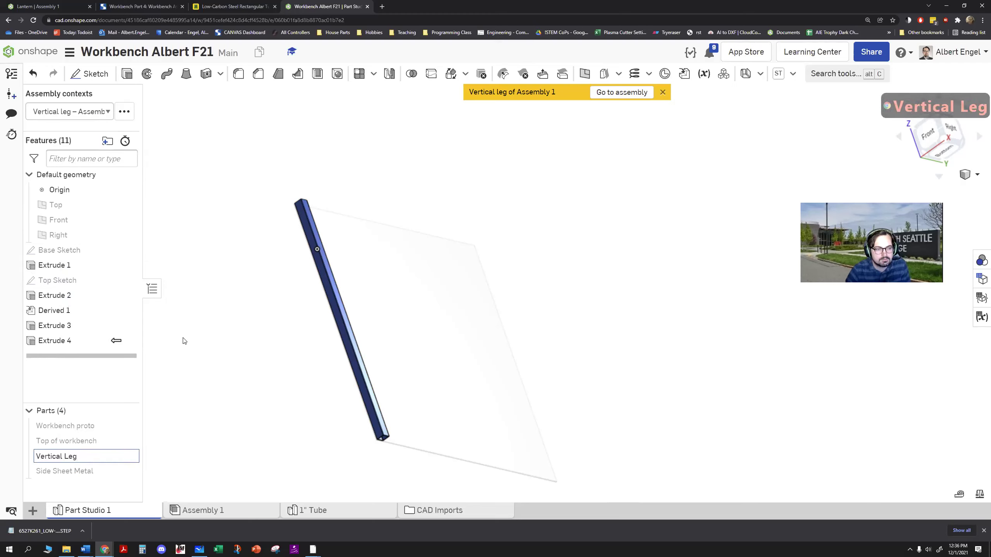
pyautogui.press('Return')
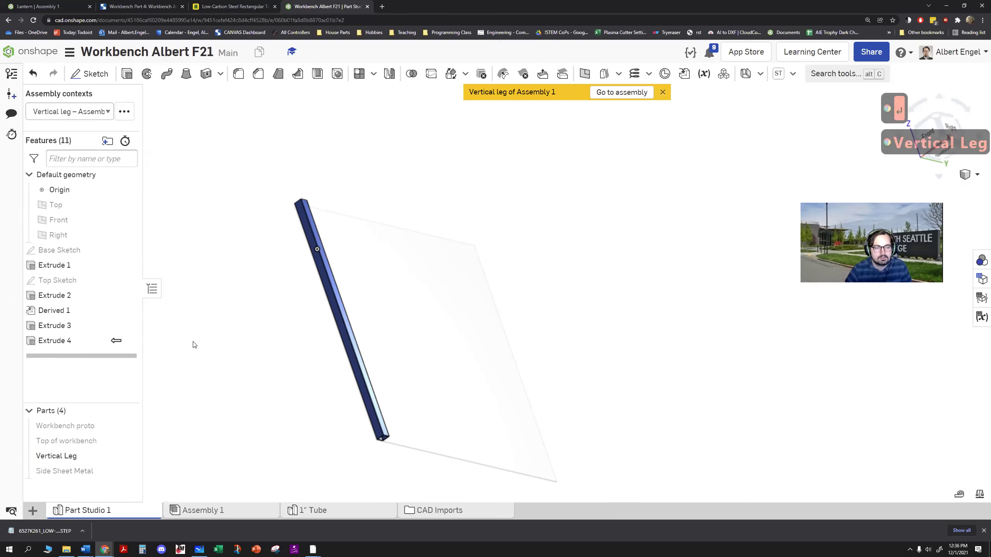
# - Return to Assembly 1 and examine how the extended leg runs along the side sheet's front edge
pyautogui.scroll(-3, 490, 336)
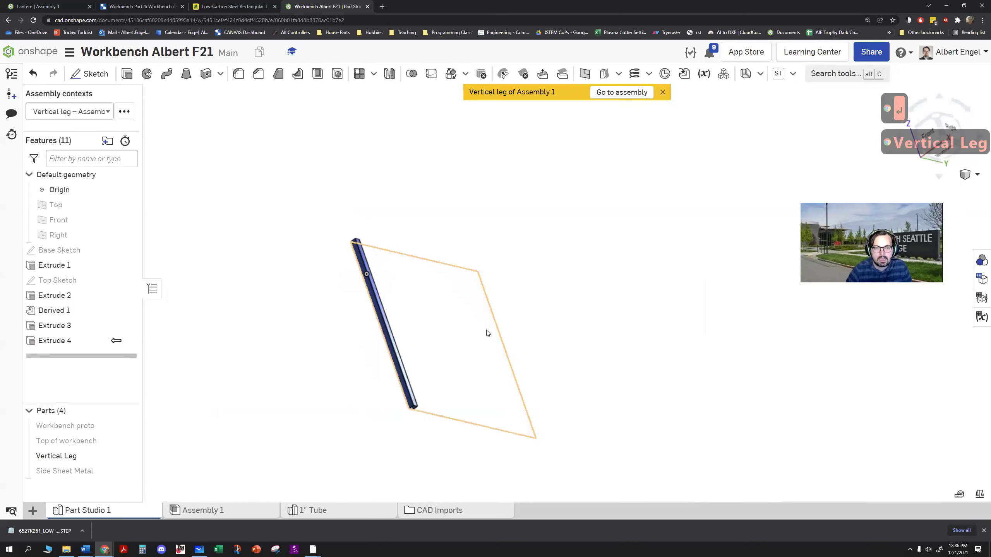
pyautogui.click(614, 94)
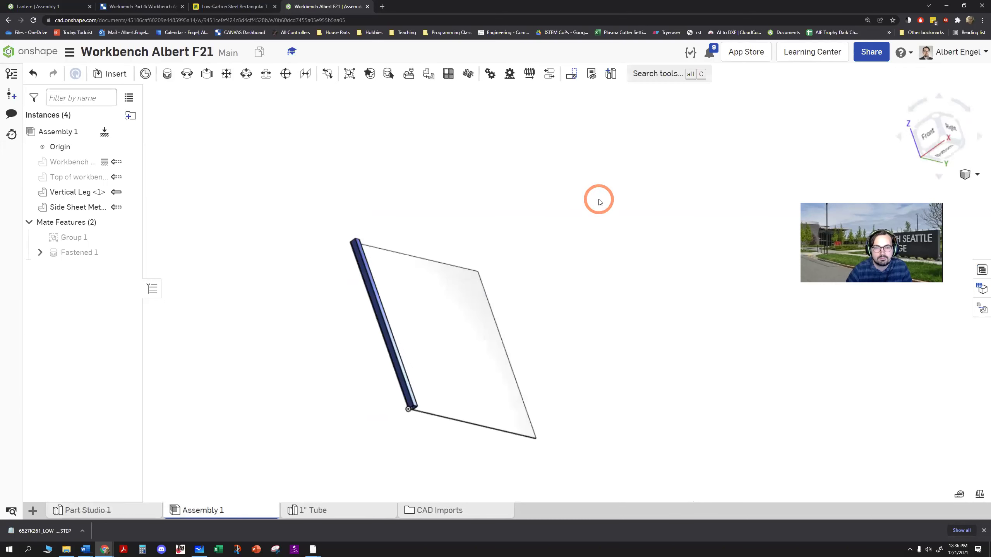
pyautogui.moveTo(565, 231); pyautogui.dragTo(580, 277, button='right')
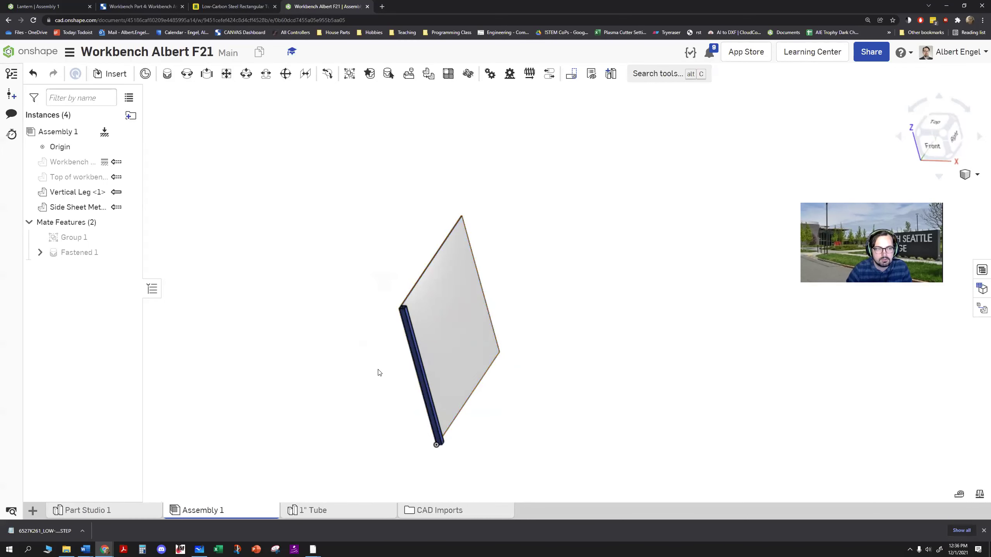
pyautogui.moveTo(441, 412); pyautogui.dragTo(395, 384, button='middle')
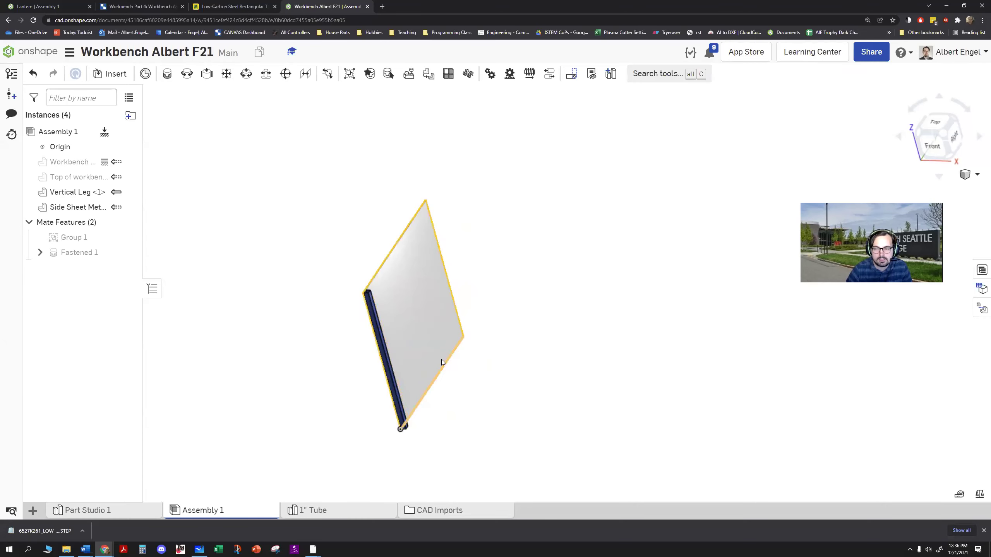